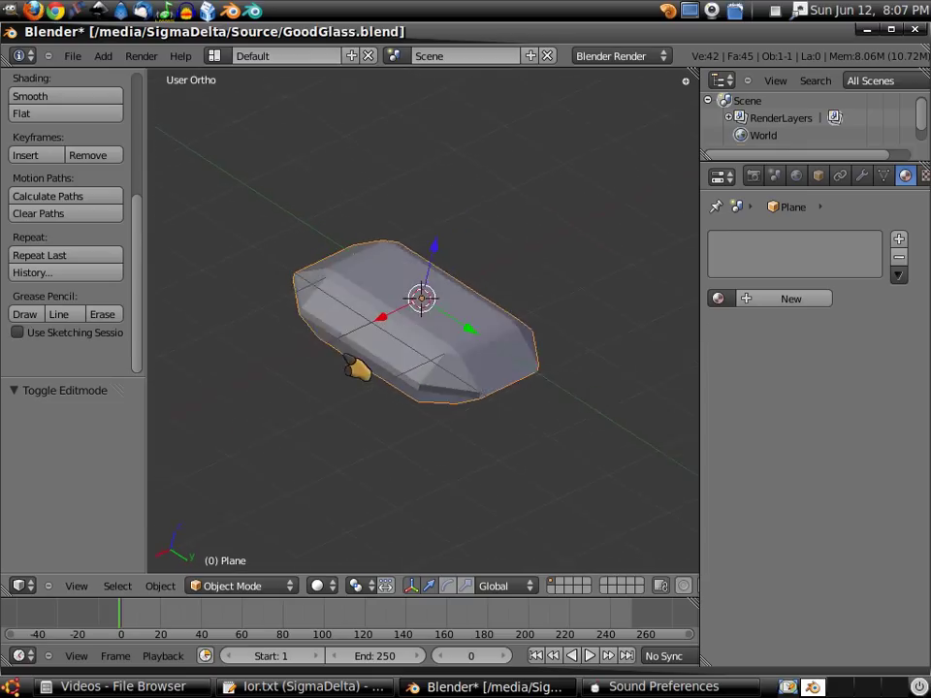
Step: Orbit around the gem to inspect it from several angles, then switch to top view
{"action": "middle_click_drag", "start_coordinate": [521, 361], "coordinate": [549, 354]}
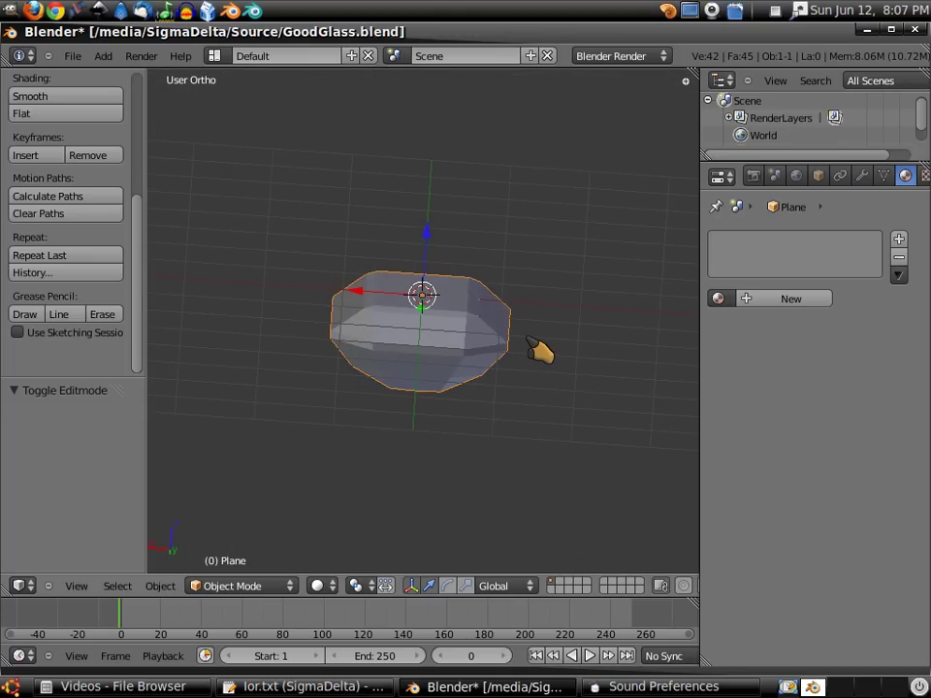
{"action": "mouse_move", "coordinate": [269, 306]}
{"action": "middle_mouse_down"}
{"action": "mouse_move", "coordinate": [274, 389]}
{"action": "mouse_move", "coordinate": [347, 426]}
{"action": "mouse_move", "coordinate": [401, 436]}
{"action": "mouse_move", "coordinate": [372, 433]}
{"action": "mouse_move", "coordinate": [309, 390]}
{"action": "mouse_move", "coordinate": [288, 309]}
{"action": "middle_mouse_up"}
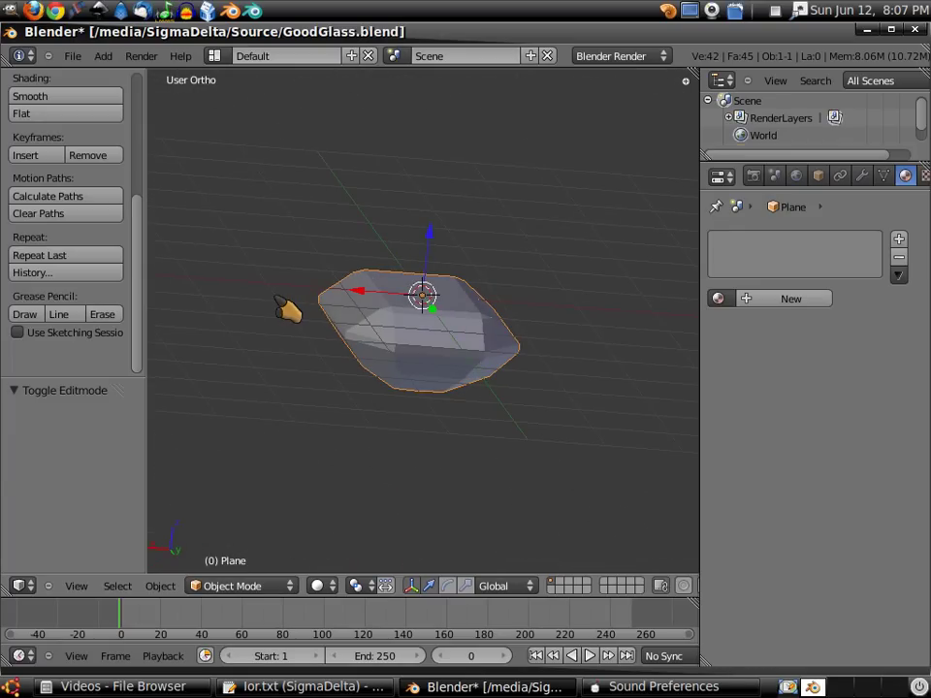
{"action": "middle_click_drag", "start_coordinate": [465, 405], "coordinate": [489, 474]}
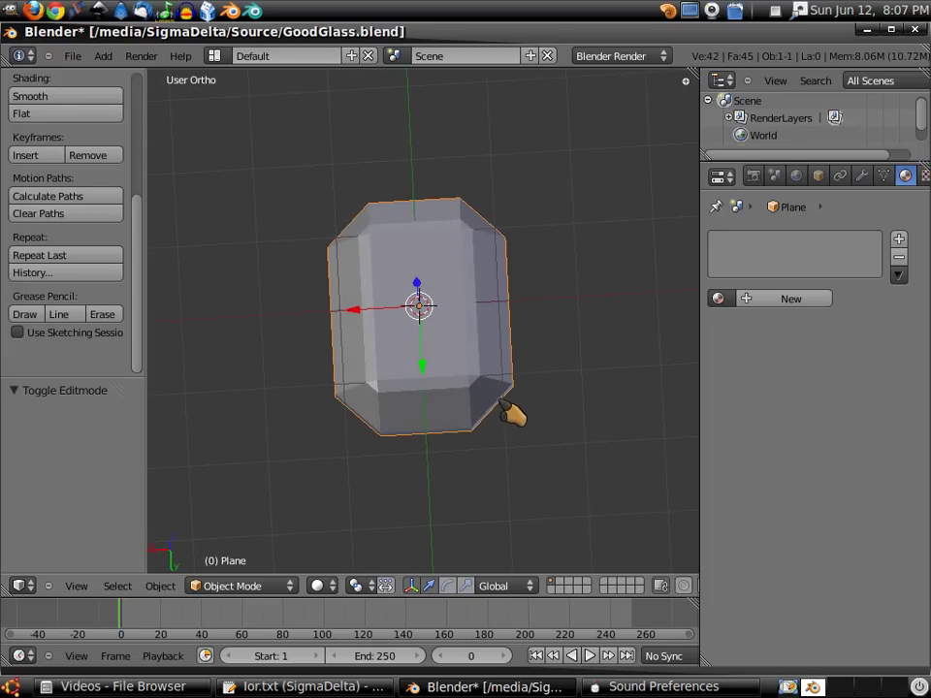
{"action": "middle_click_drag", "start_coordinate": [511, 415], "coordinate": [533, 403]}
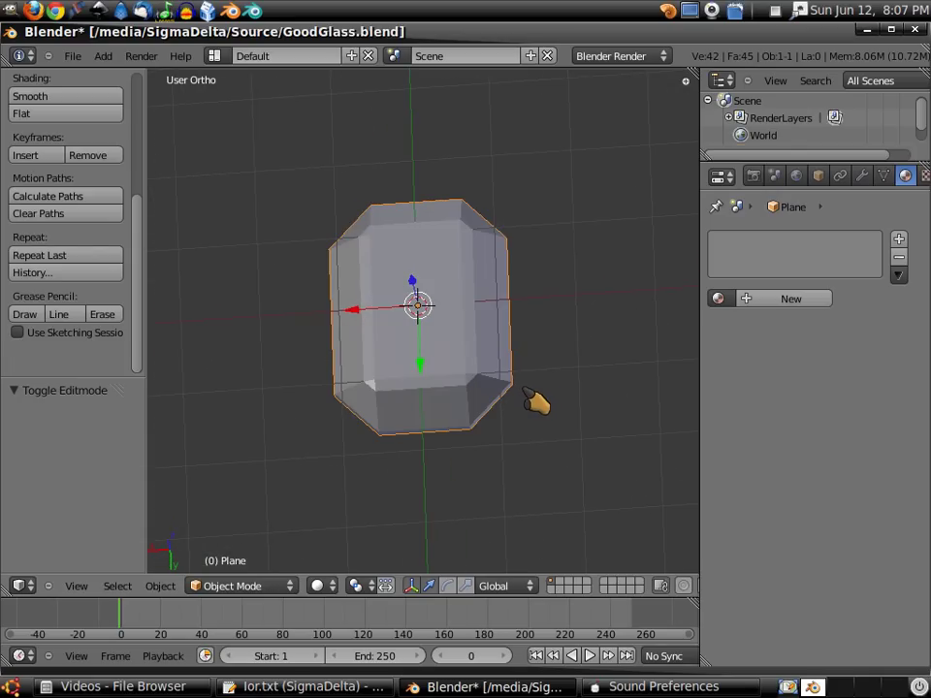
{"action": "key", "text": "KP_7"}
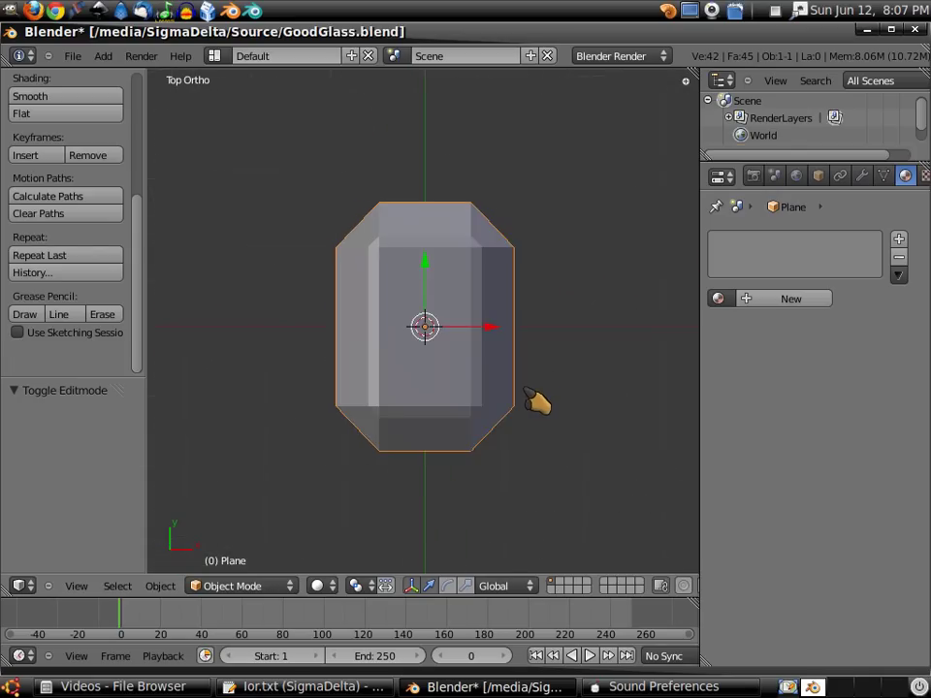
Step: Add a new plane and snap the 3D cursor to the world centre
{"action": "left_click", "coordinate": [107, 56]}
{"action": "mouse_move", "coordinate": [121, 76]}
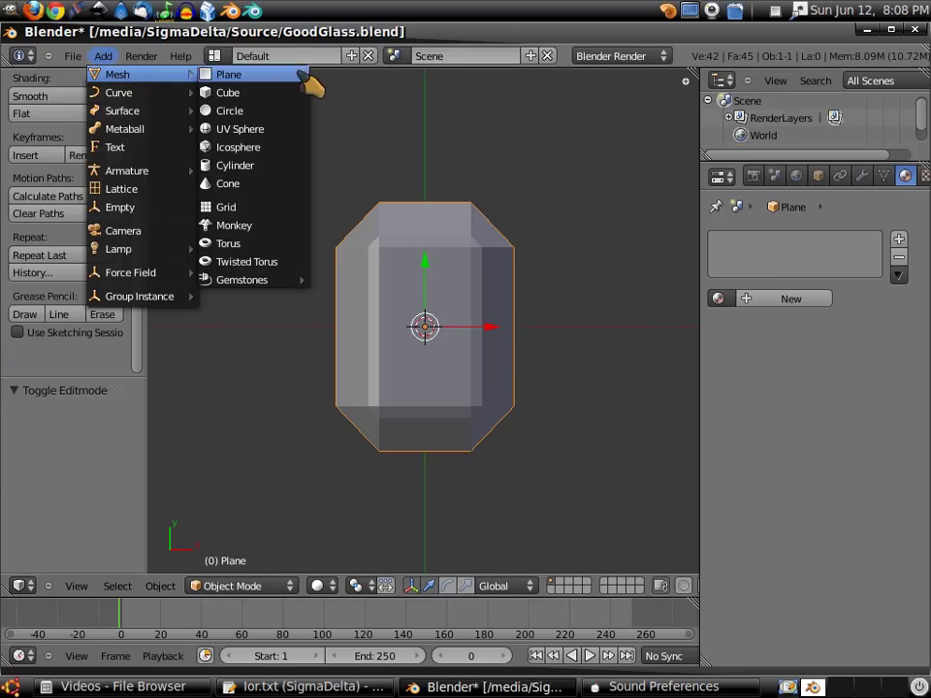
{"action": "left_click", "coordinate": [309, 77]}
{"action": "scroll", "coordinate": [493, 334], "scroll_direction": "down", "scroll_amount": 4}
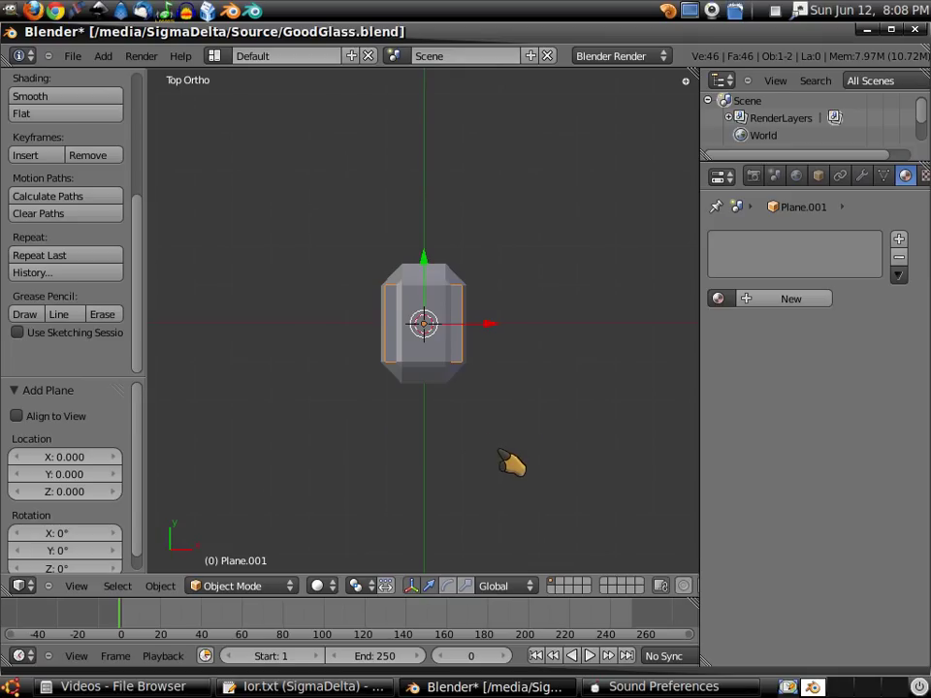
{"action": "key", "text": "shift+s"}
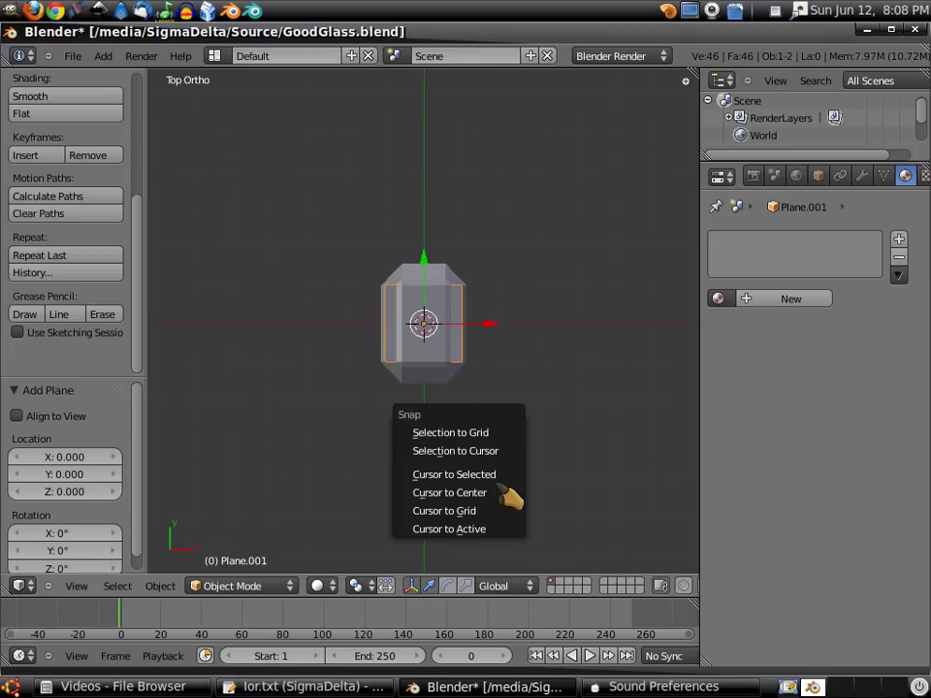
{"action": "left_click", "coordinate": [507, 492]}
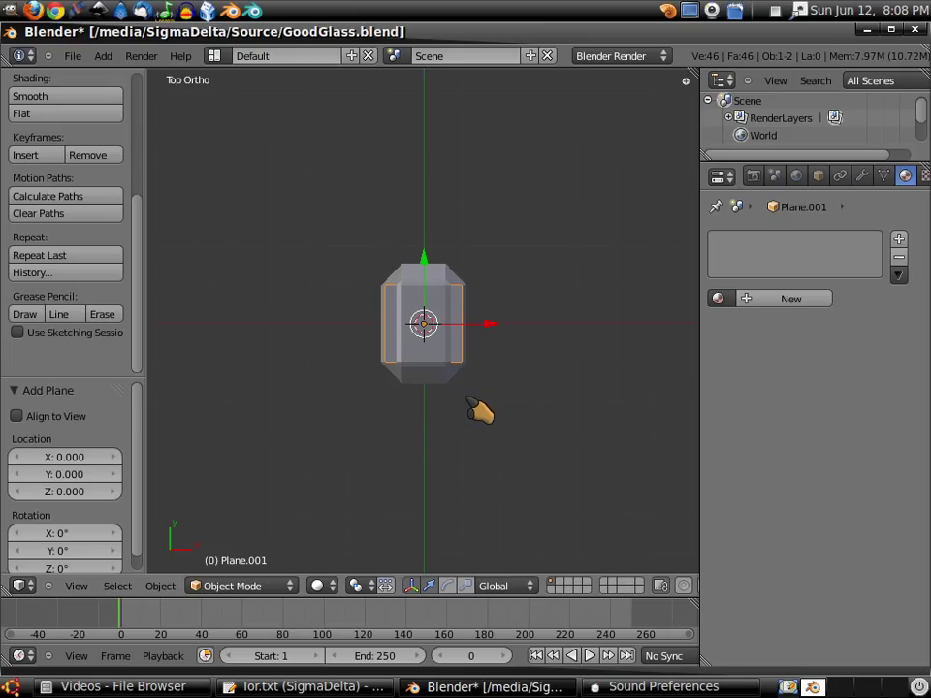
Step: Scale the new plane up twice, to about 1.507
{"action": "key", "text": "s"}
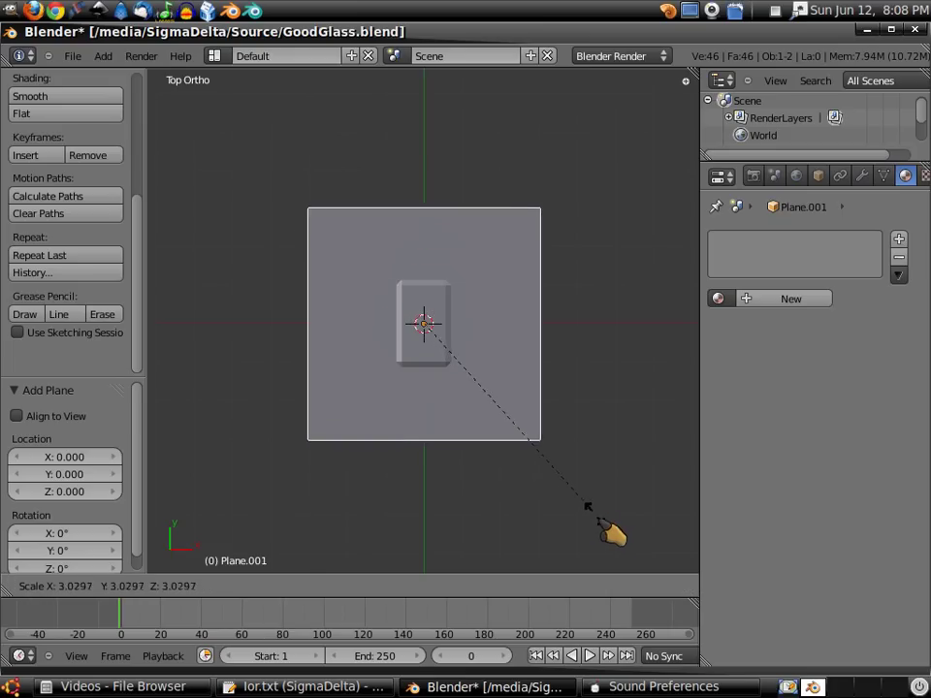
{"action": "left_click", "coordinate": [635, 548]}
{"action": "key", "text": "s"}
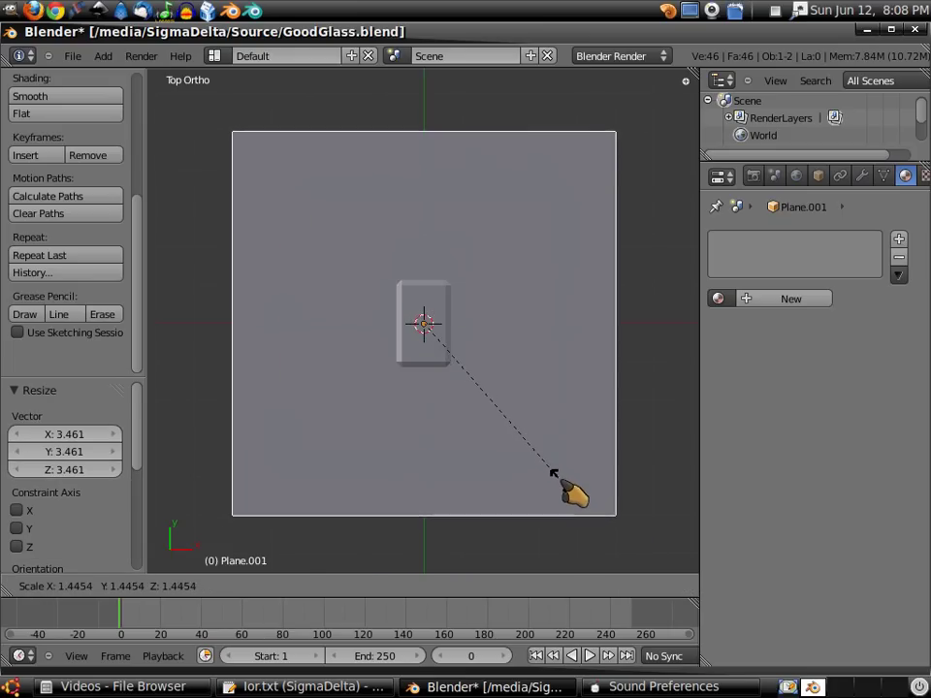
{"action": "left_click", "coordinate": [580, 499]}
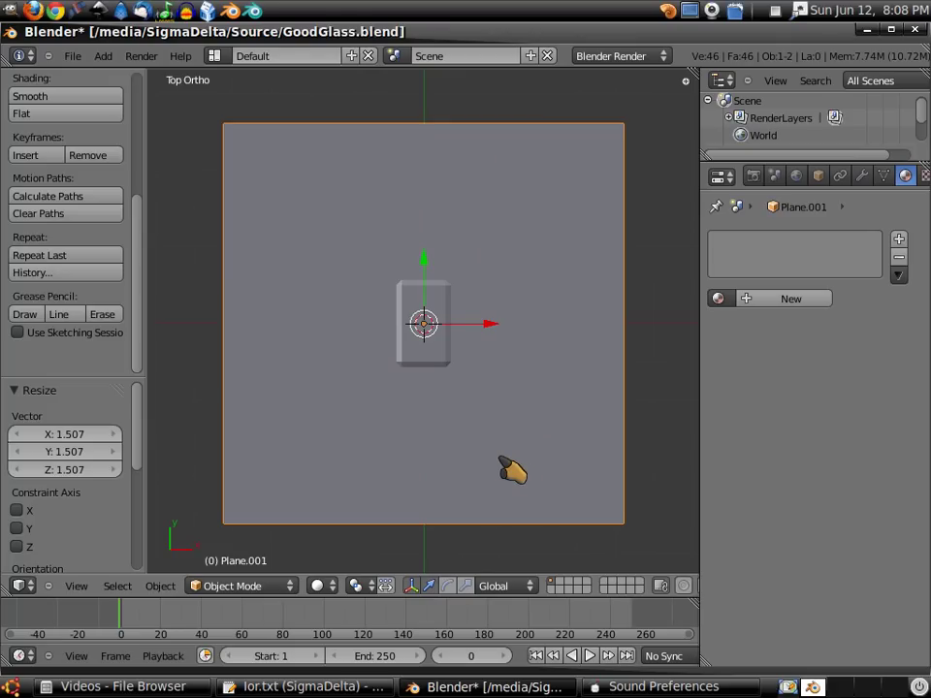
Step: From the right side view, lower the plane along Z to -1.235 beneath the gem
{"action": "key", "text": "KP_3"}
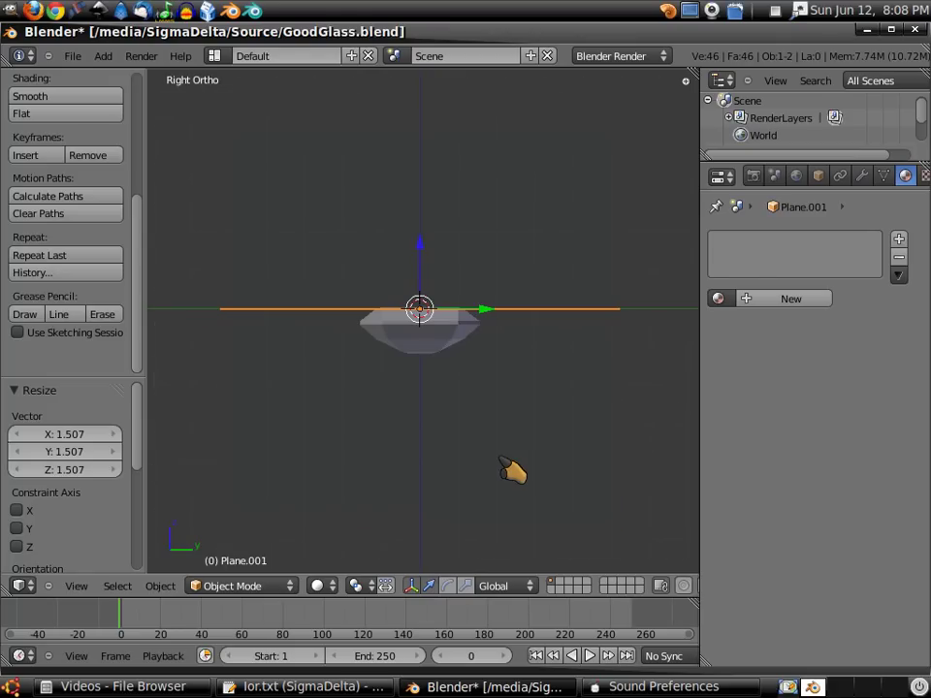
{"action": "key", "text": "g"}
{"action": "key", "text": "z"}
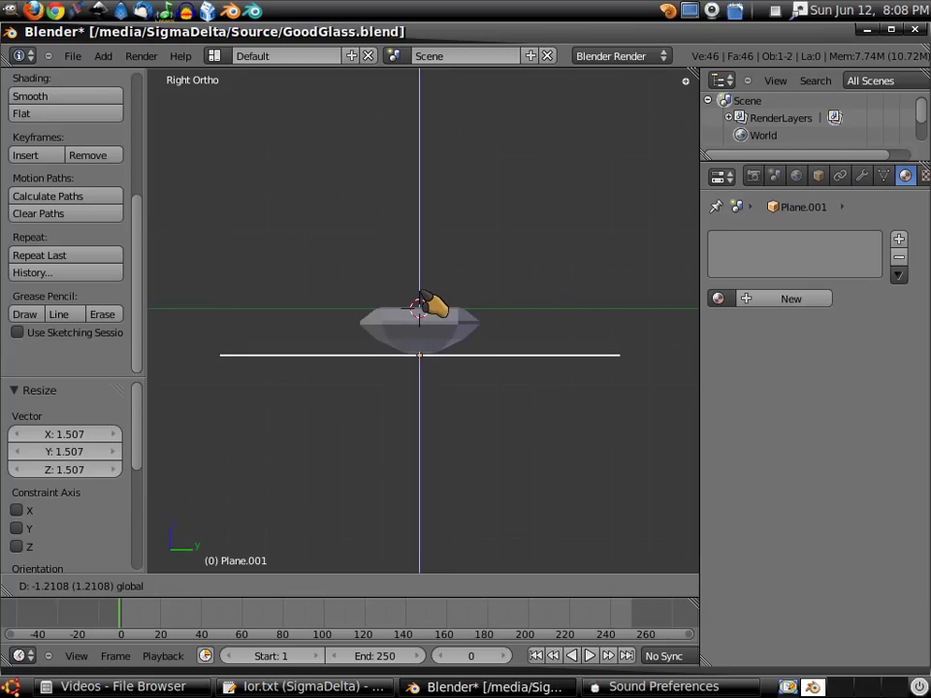
{"action": "left_click", "coordinate": [425, 306]}
{"action": "middle_click_drag", "start_coordinate": [380, 305], "coordinate": [498, 416]}
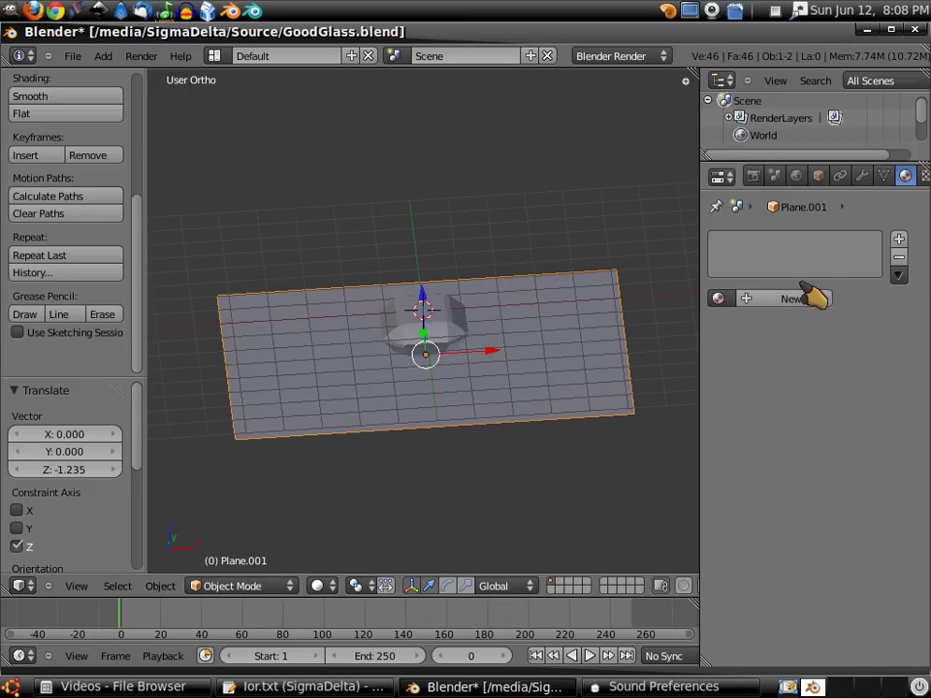
Step: Give the floor plane Material.001 with specular intensity 0.000, then select the gem
{"action": "scroll", "coordinate": [857, 179], "scroll_direction": "down", "scroll_amount": 2}
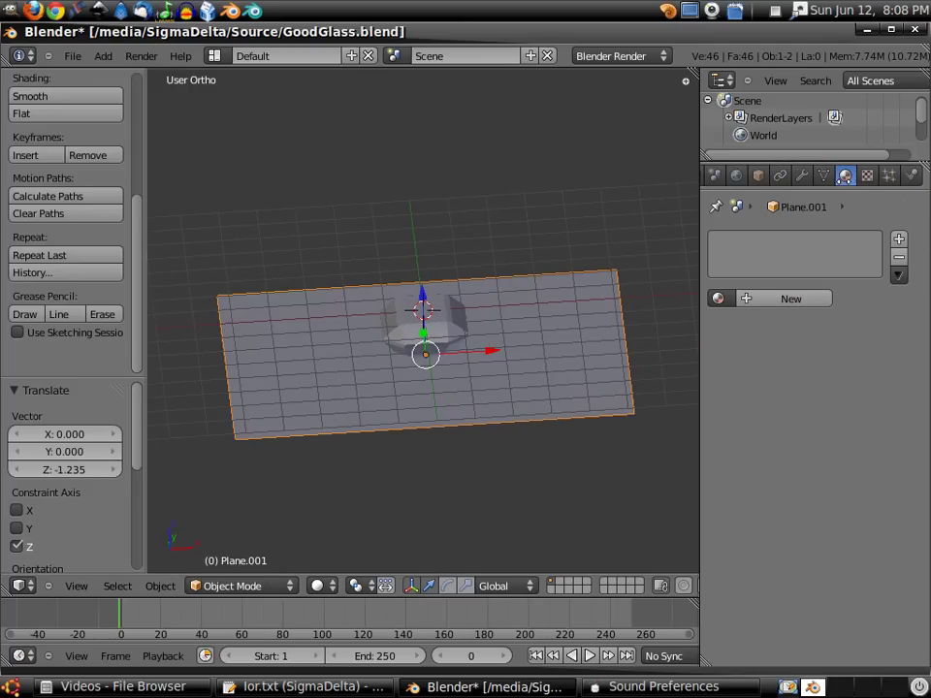
{"action": "left_click", "coordinate": [814, 299]}
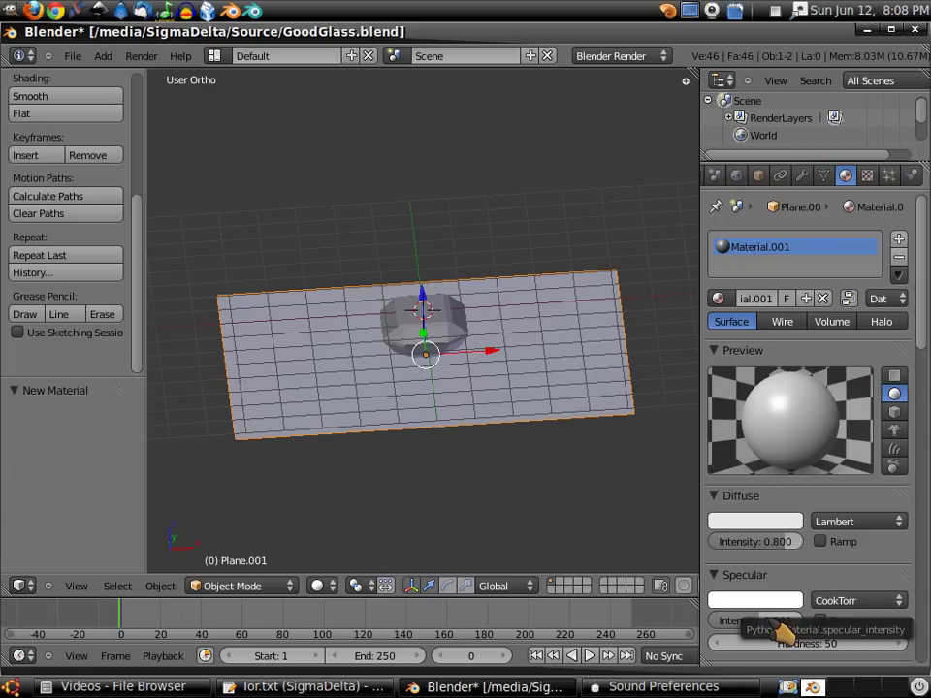
{"action": "left_click_drag", "start_coordinate": [781, 631], "coordinate": [707, 623]}
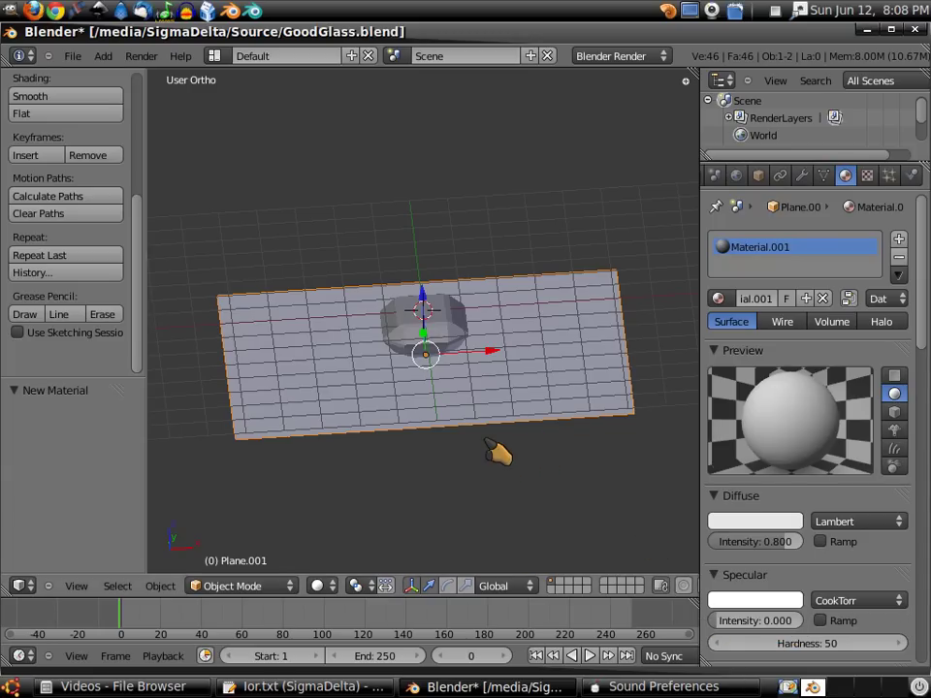
{"action": "mouse_move", "coordinate": [457, 442]}
{"action": "middle_mouse_down"}
{"action": "mouse_move", "coordinate": [482, 384]}
{"action": "mouse_move", "coordinate": [429, 444]}
{"action": "mouse_move", "coordinate": [518, 370]}
{"action": "mouse_move", "coordinate": [498, 426]}
{"action": "mouse_move", "coordinate": [433, 436]}
{"action": "mouse_move", "coordinate": [428, 450]}
{"action": "mouse_move", "coordinate": [444, 458]}
{"action": "middle_mouse_up"}
{"action": "right_click", "coordinate": [450, 289]}
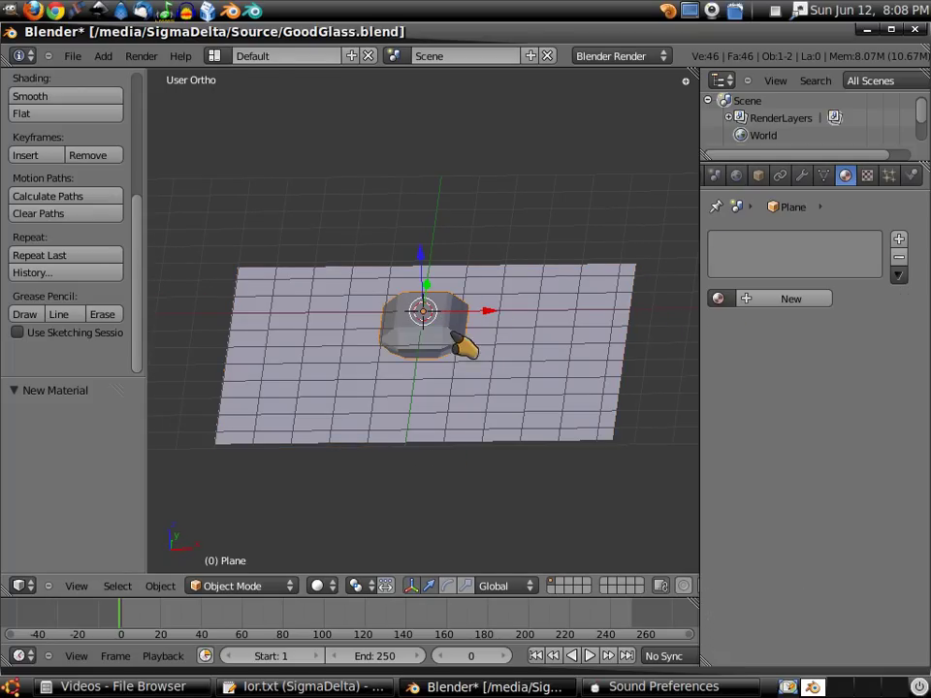
Step: Create a new material for the gem and rename it Emerald
{"action": "left_click", "coordinate": [791, 300]}
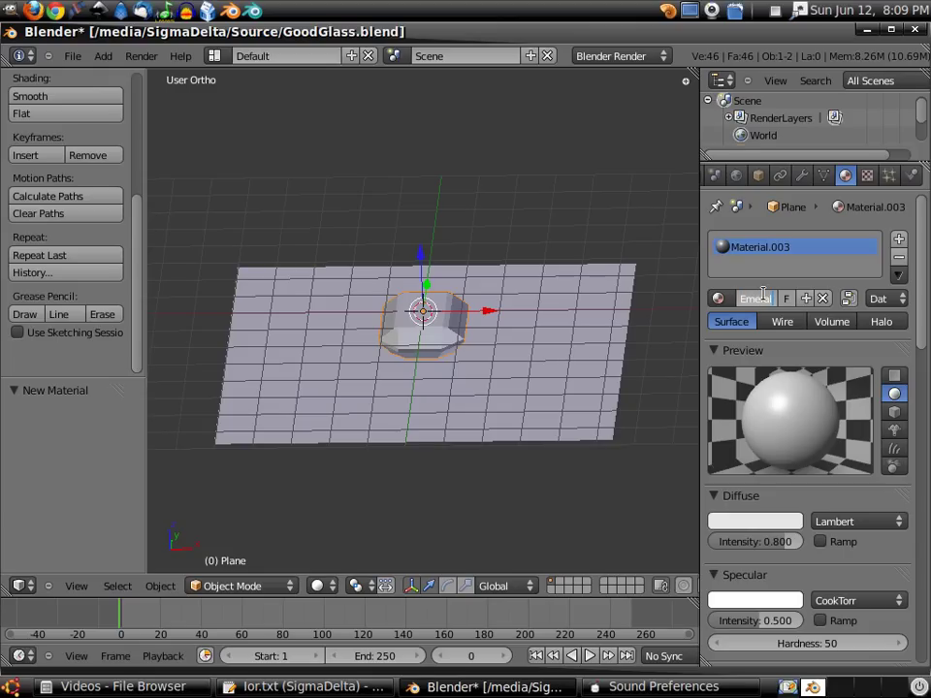
{"action": "key", "text": "Return"}
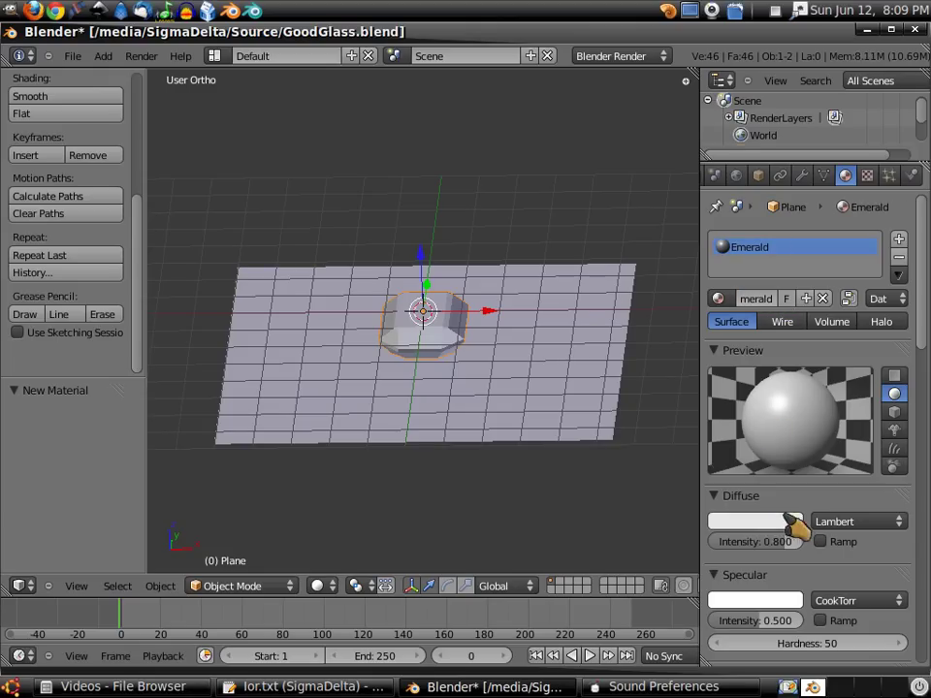
{"action": "scroll", "coordinate": [824, 516], "scroll_direction": "down", "scroll_amount": 10}
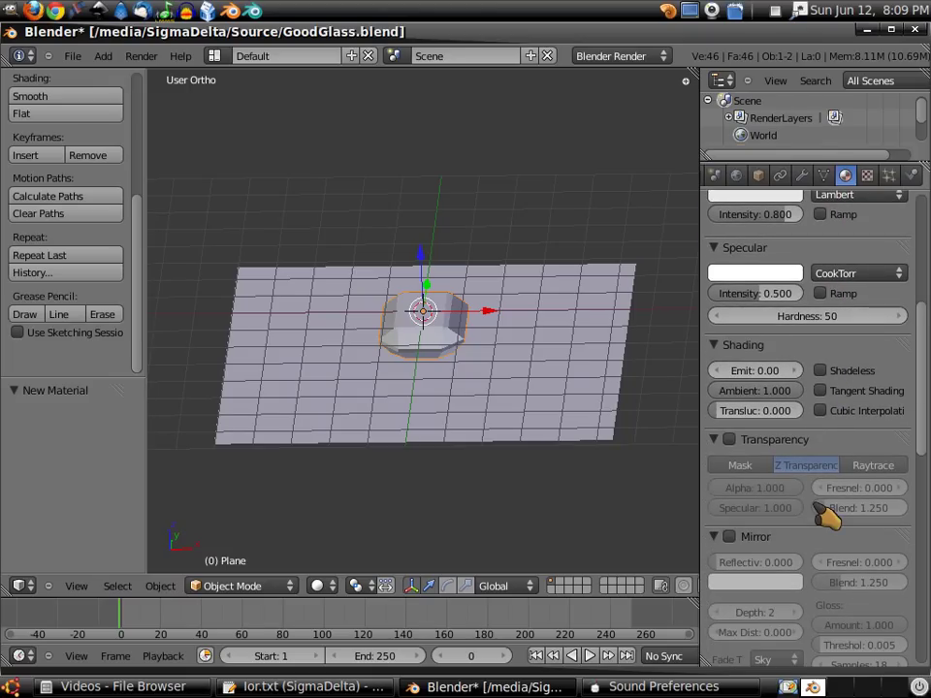
Step: Enable raytraced transparency on the Emerald material and collapse the Diffuse and Specular panels
{"action": "left_click", "coordinate": [730, 402]}
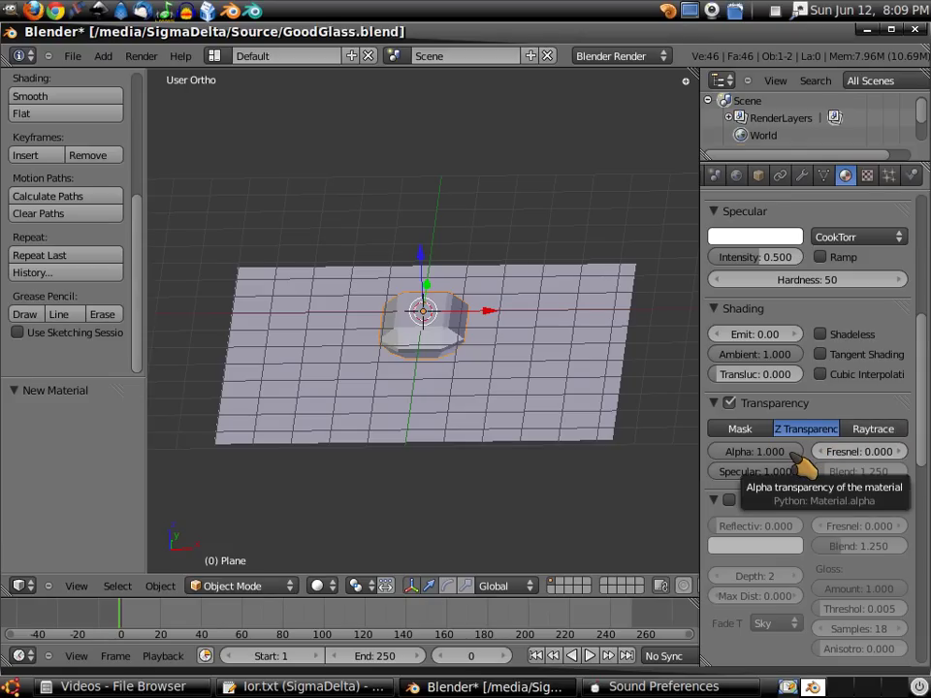
{"action": "left_click", "coordinate": [877, 427]}
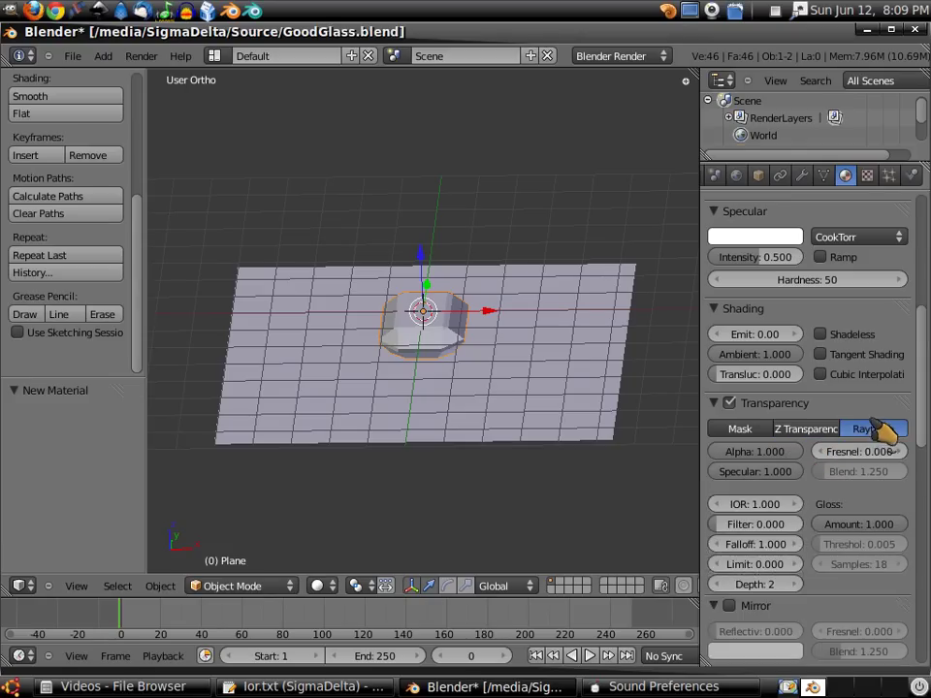
{"action": "scroll", "coordinate": [873, 381], "scroll_direction": "up", "scroll_amount": 5}
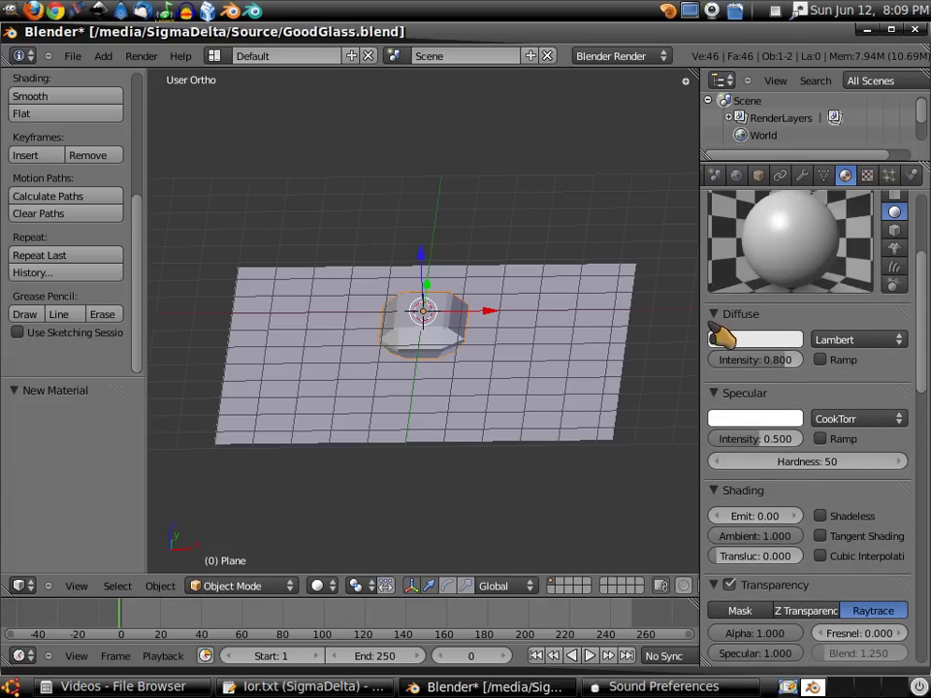
{"action": "left_click", "coordinate": [719, 313]}
{"action": "left_click", "coordinate": [724, 342]}
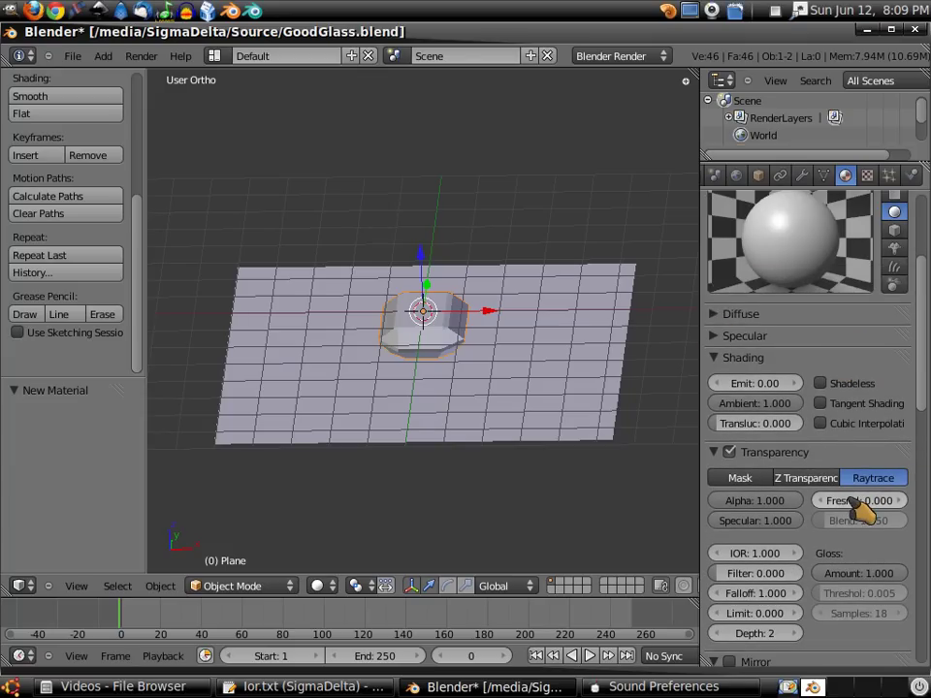
Step: Set the transparency Fresnel value to 2.700
{"action": "left_click_drag", "start_coordinate": [852, 512], "coordinate": [897, 511]}
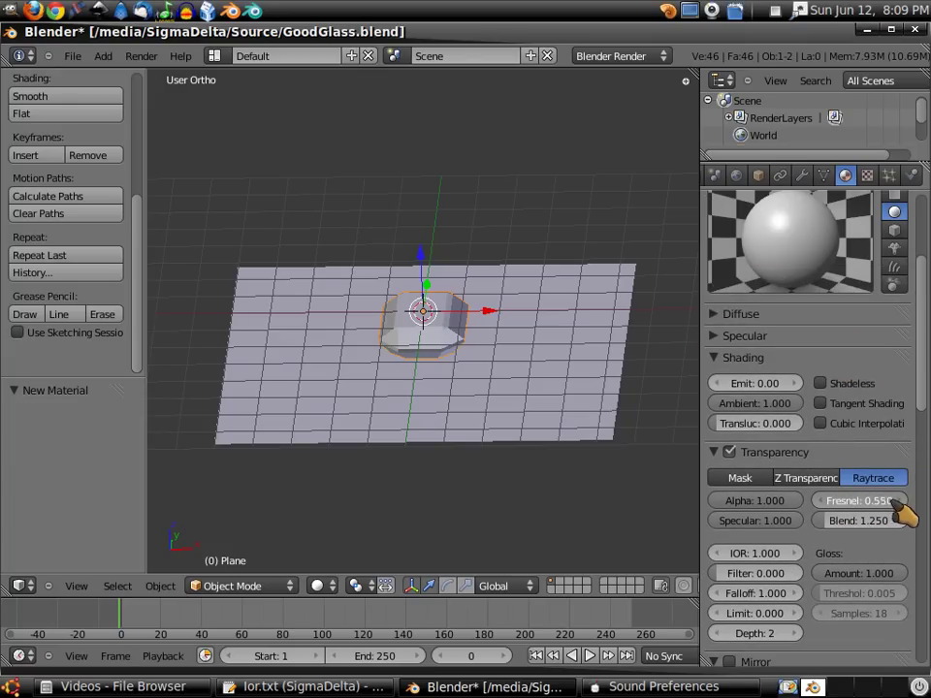
{"action": "left_click_drag", "start_coordinate": [840, 521], "coordinate": [912, 516]}
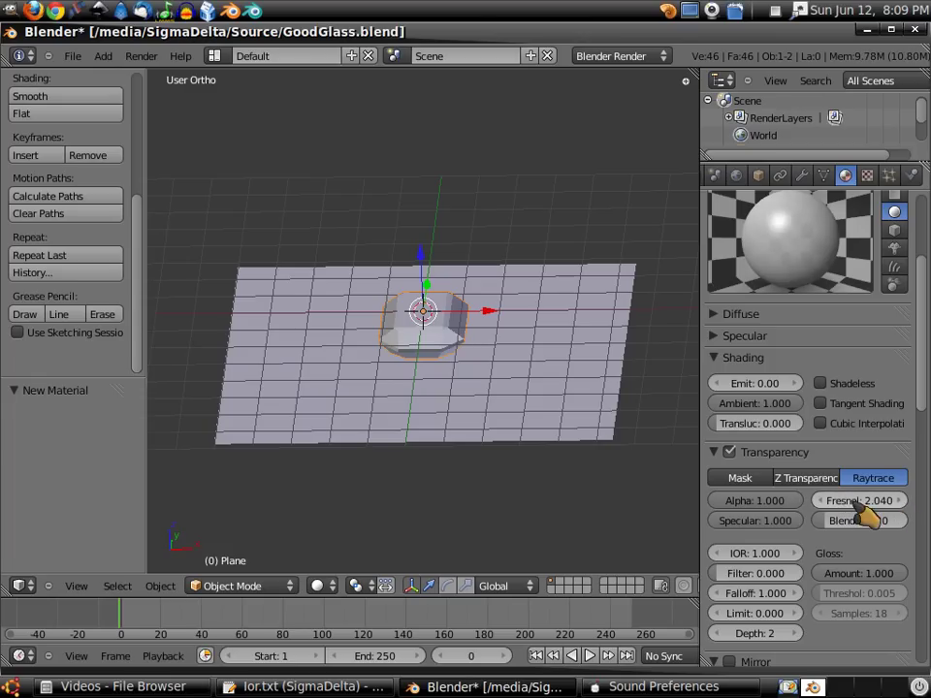
{"action": "left_click_drag", "start_coordinate": [851, 514], "coordinate": [904, 511]}
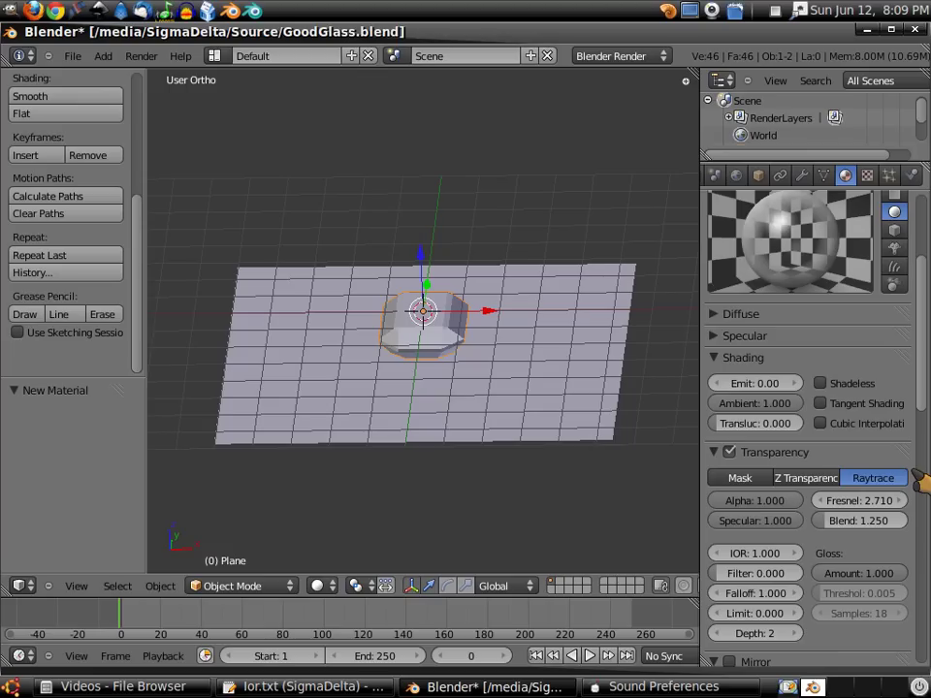
{"action": "scroll", "coordinate": [918, 482], "scroll_direction": "down", "scroll_amount": 3}
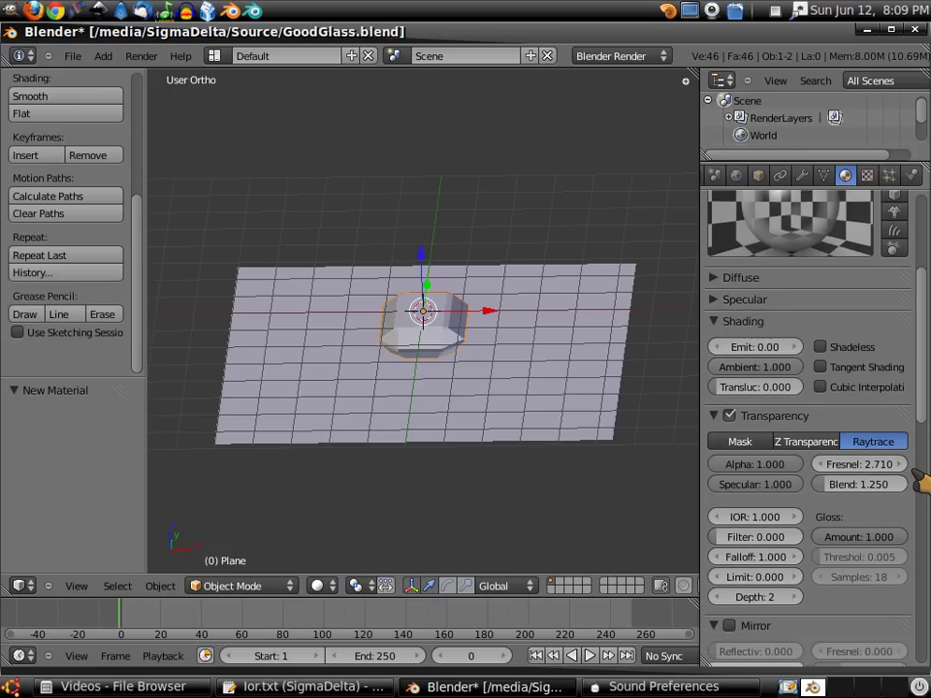
{"action": "scroll", "coordinate": [917, 482], "scroll_direction": "up", "scroll_amount": 3}
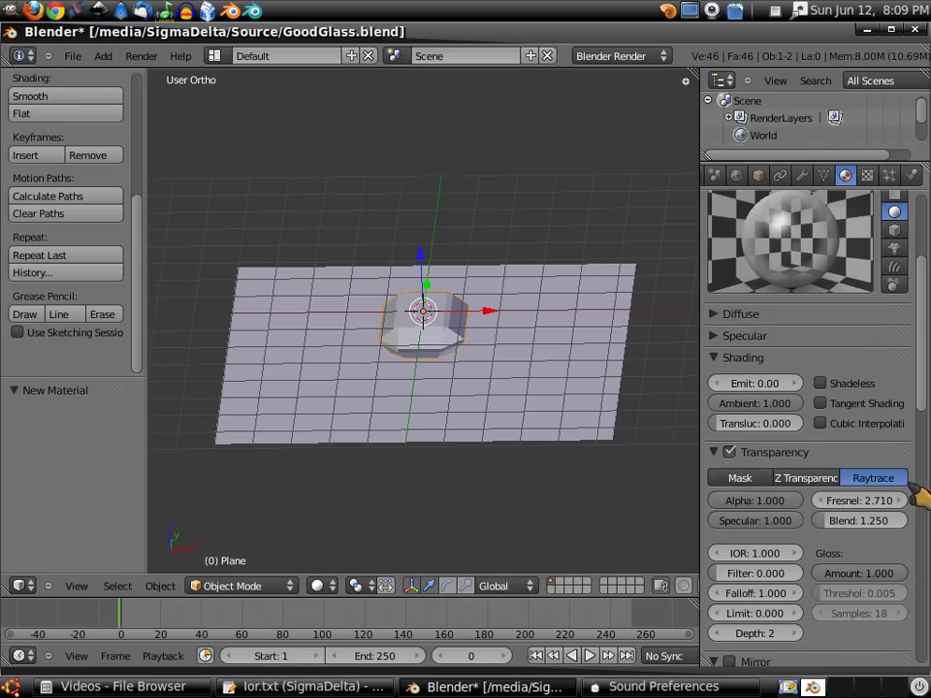
{"action": "left_click", "coordinate": [855, 501]}
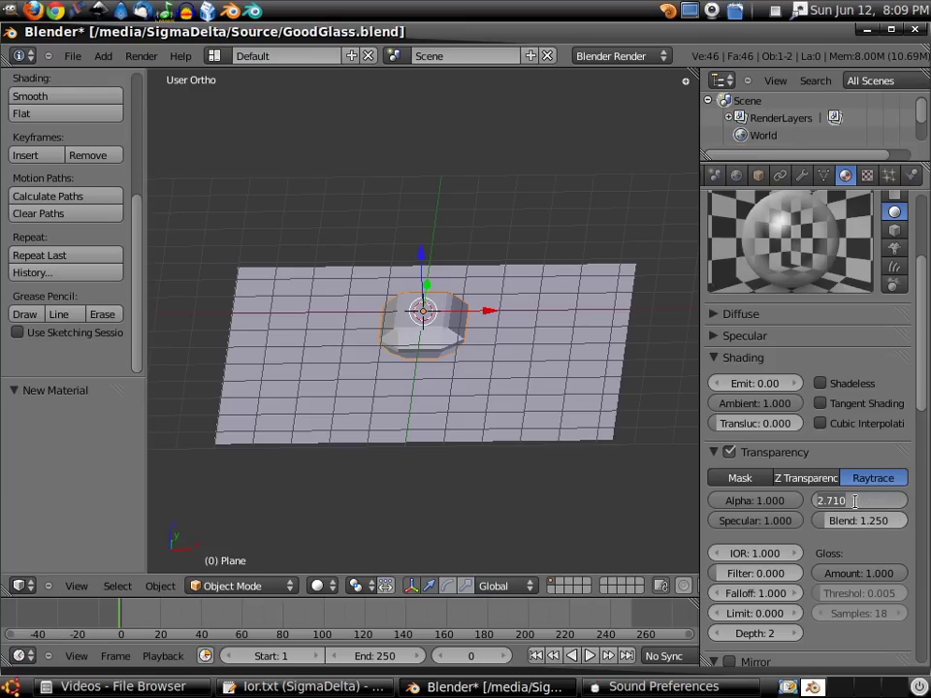
{"action": "type", "text": "2.7"}
{"action": "key", "text": "Return"}
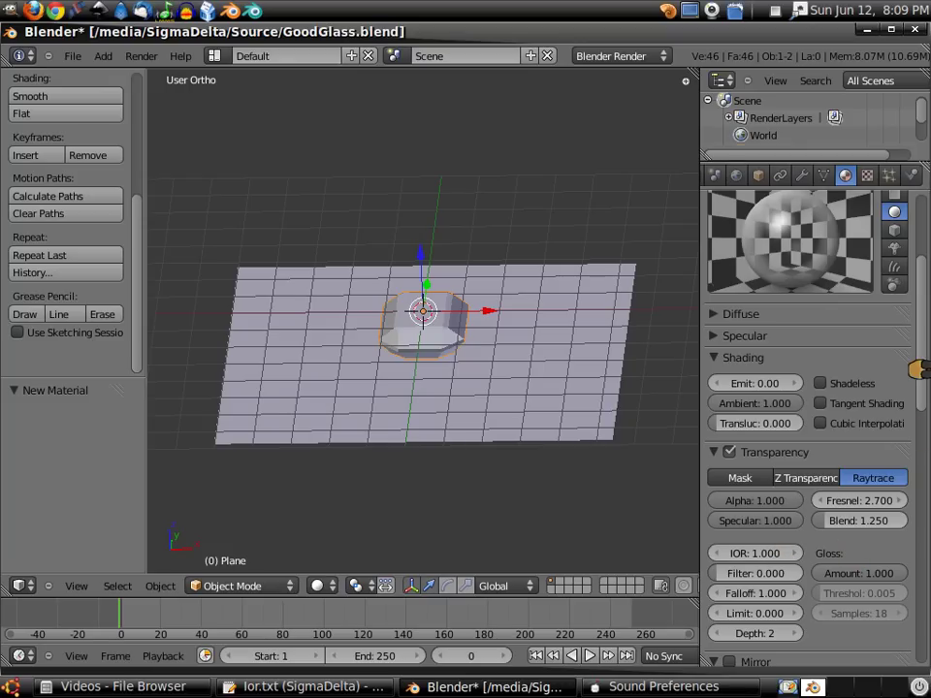
{"action": "scroll", "coordinate": [926, 369], "scroll_direction": "down", "scroll_amount": 3}
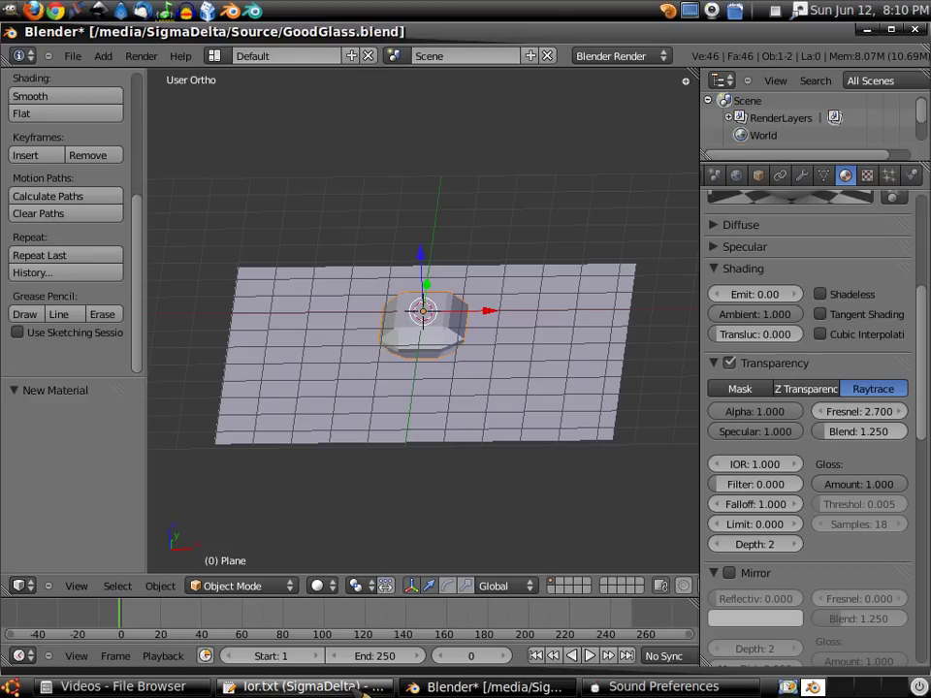
Step: Bring up Ior.txt in gedit and scroll to the Emerald entries (1.560 - 1.605)
{"action": "left_click", "coordinate": [282, 687]}
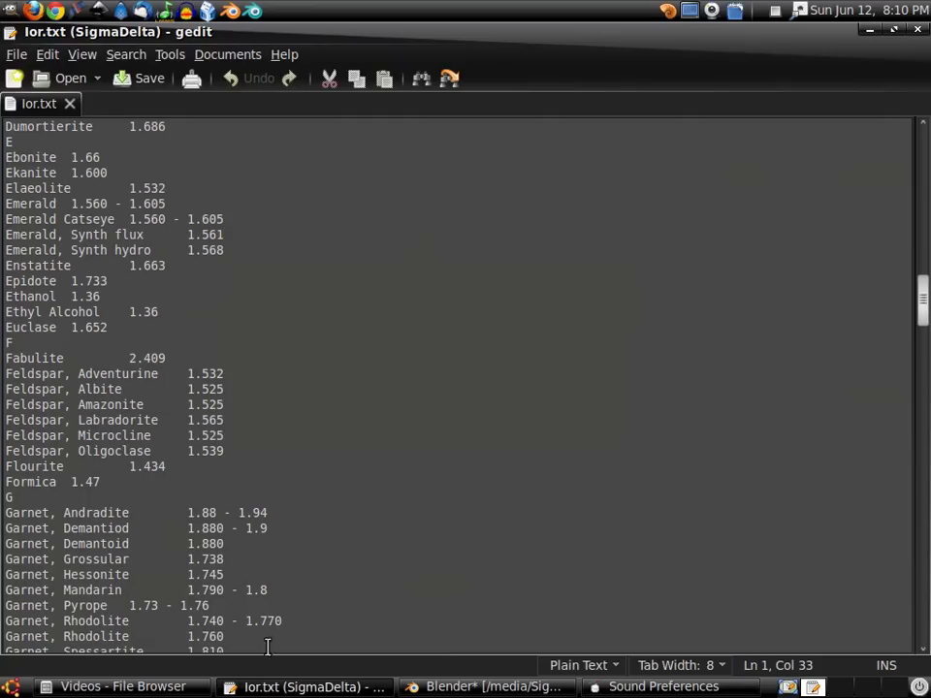
{"action": "scroll", "coordinate": [237, 427], "scroll_direction": "up", "scroll_amount": 18}
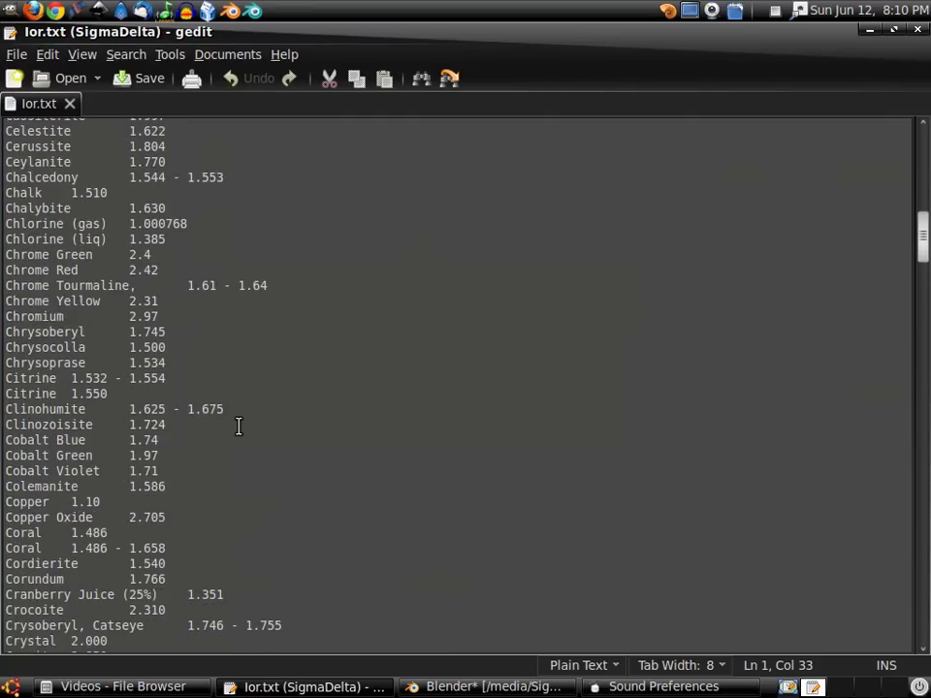
{"action": "scroll", "coordinate": [237, 427], "scroll_direction": "up", "scroll_amount": 13}
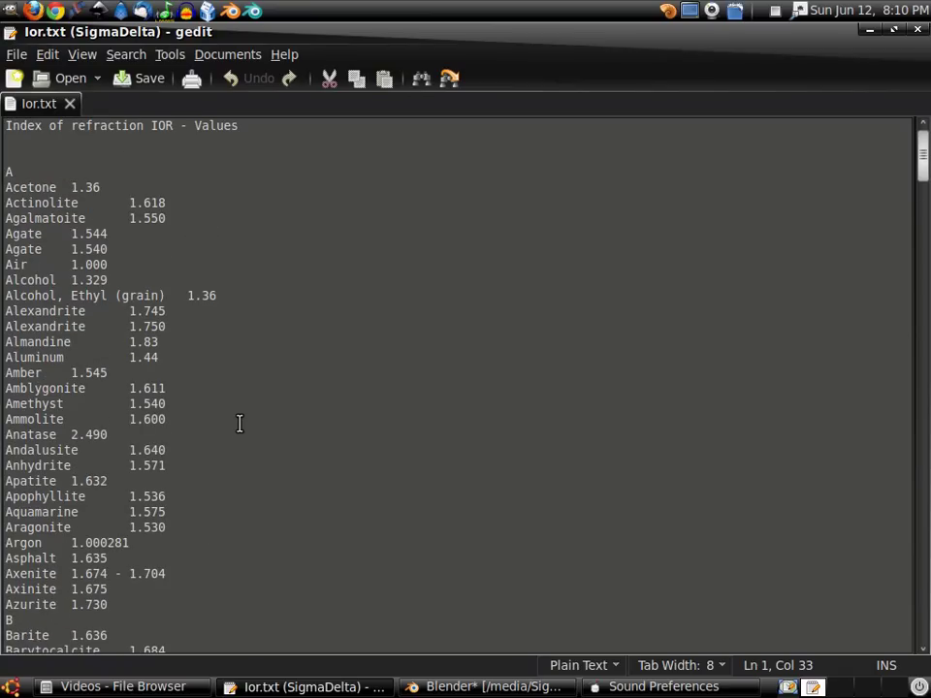
{"action": "scroll", "coordinate": [239, 423], "scroll_direction": "down", "scroll_amount": 20}
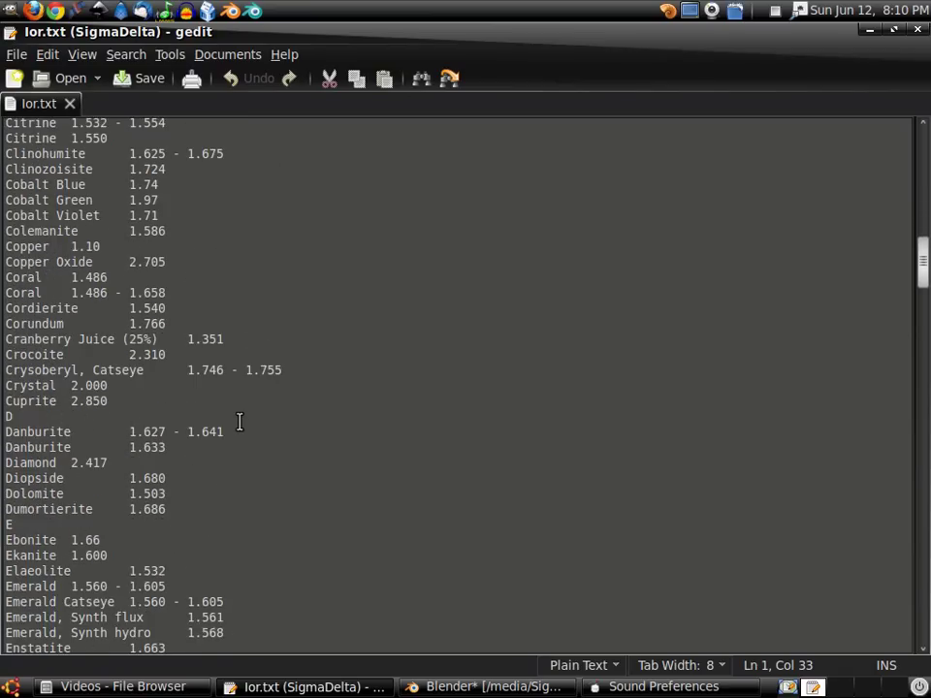
{"action": "scroll", "coordinate": [240, 424], "scroll_direction": "down", "scroll_amount": 4}
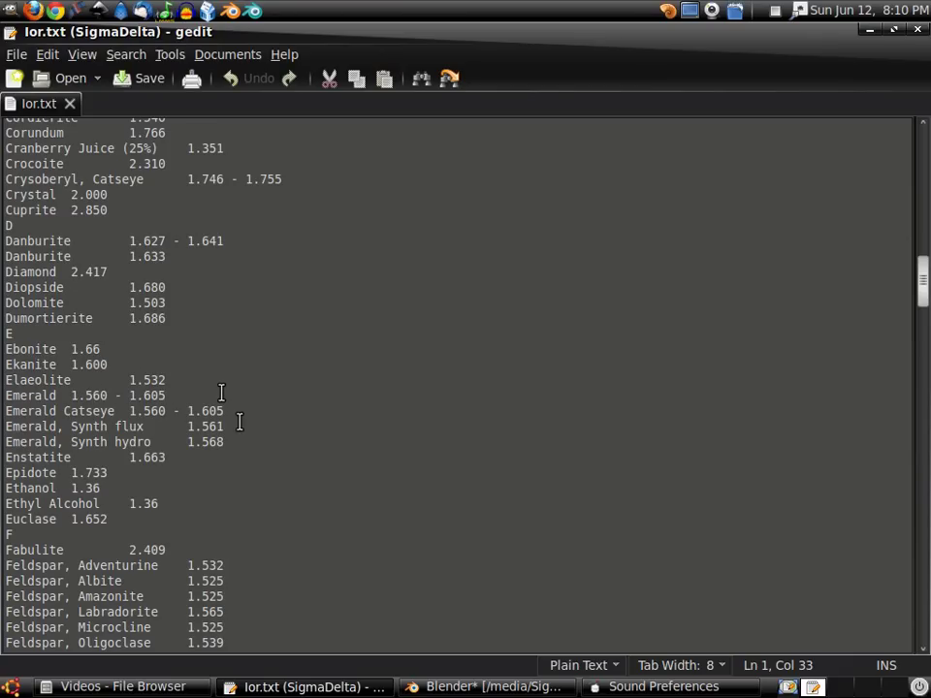
Step: Back in Blender, set the transparency IOR to 1.560 and Filter to 0.200
{"action": "left_click", "coordinate": [444, 685]}
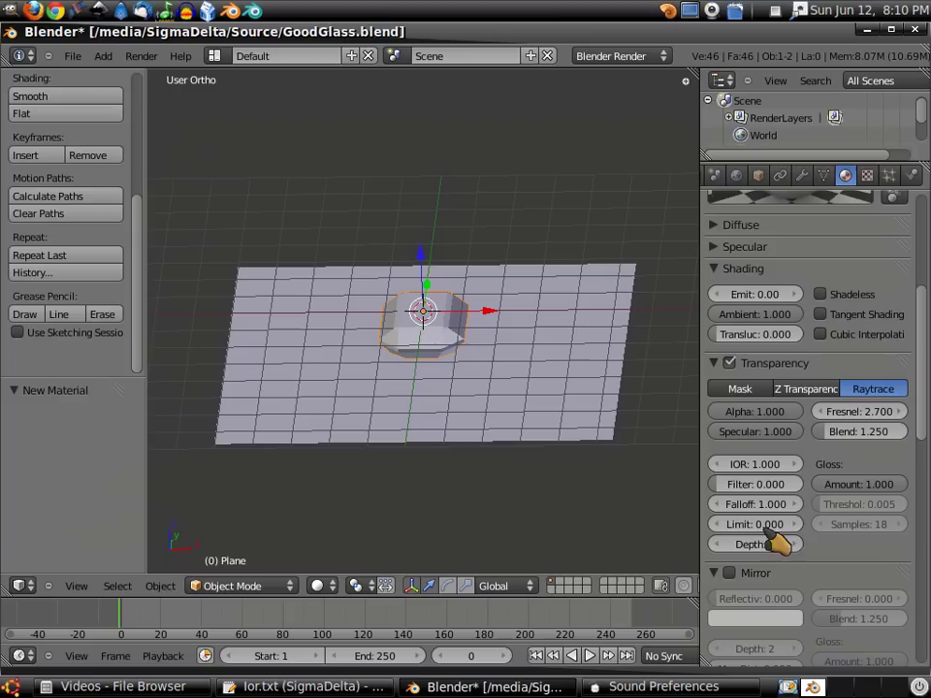
{"action": "left_click", "coordinate": [757, 462]}
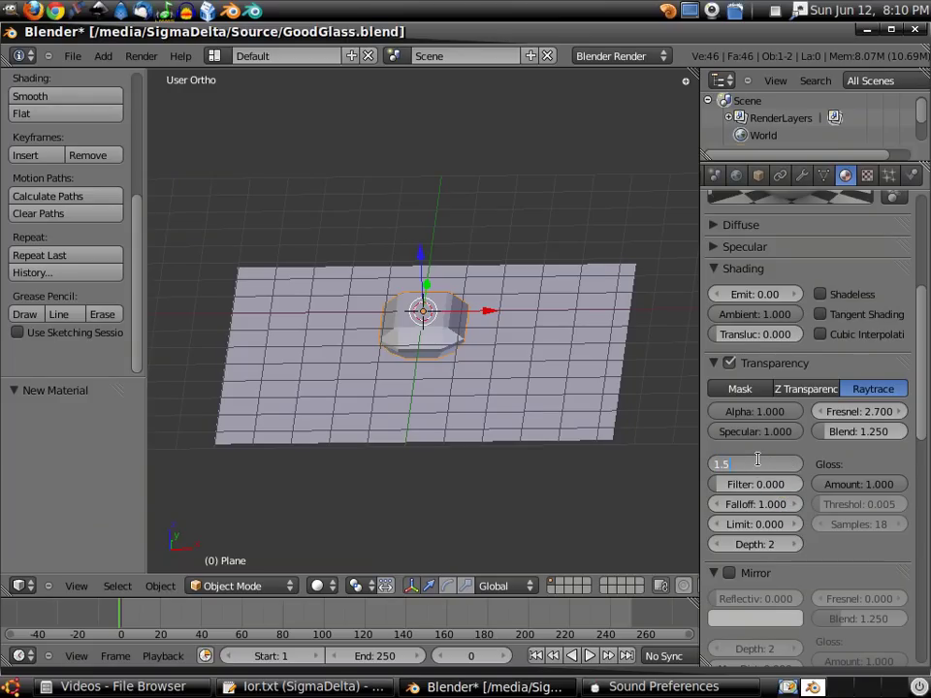
{"action": "key", "text": "Return"}
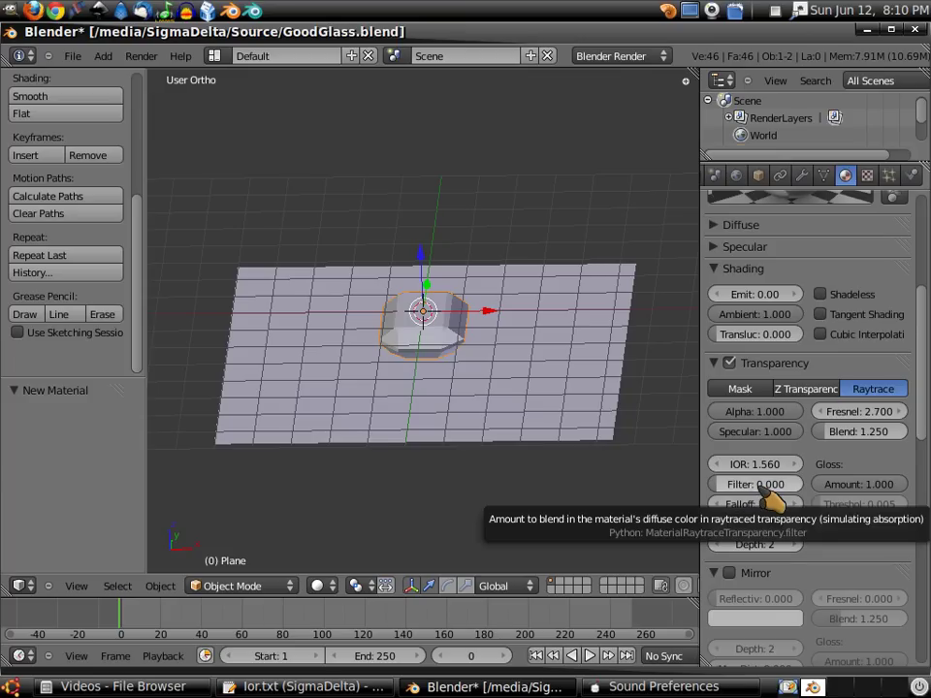
{"action": "left_click", "coordinate": [752, 484]}
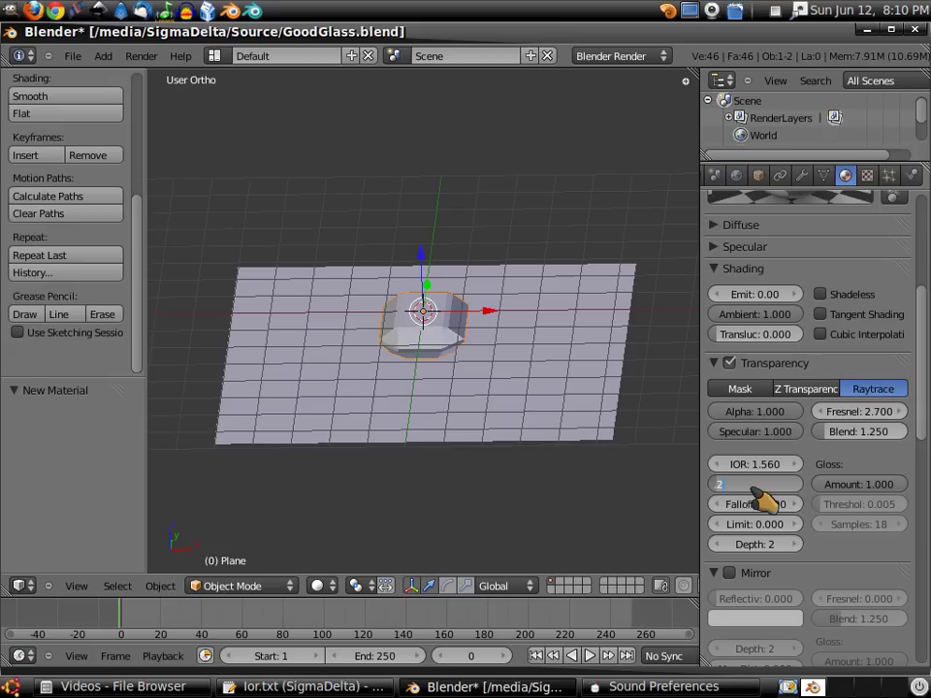
{"action": "key", "text": "Return"}
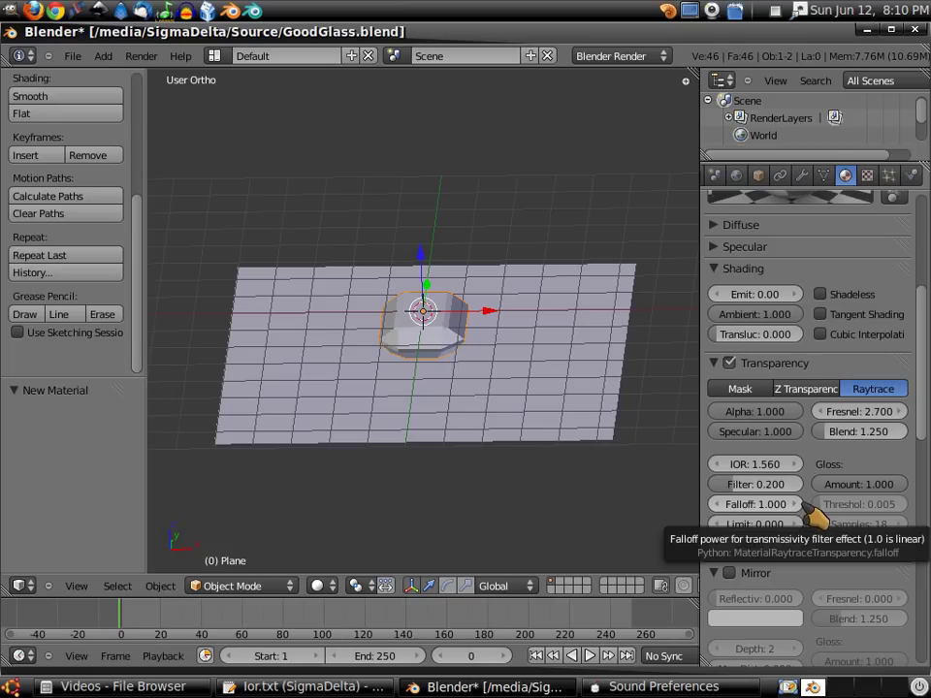
{"action": "scroll", "coordinate": [820, 518], "scroll_direction": "down", "scroll_amount": 1}
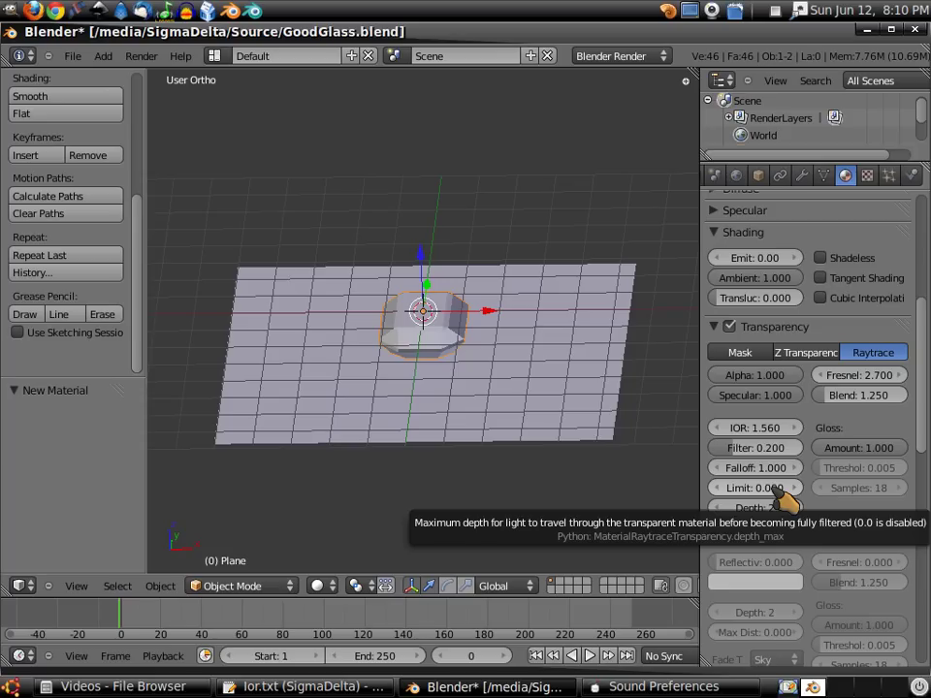
Step: Set the transparency Limit to 0.300 and Depth to 5
{"action": "left_click", "coordinate": [770, 488]}
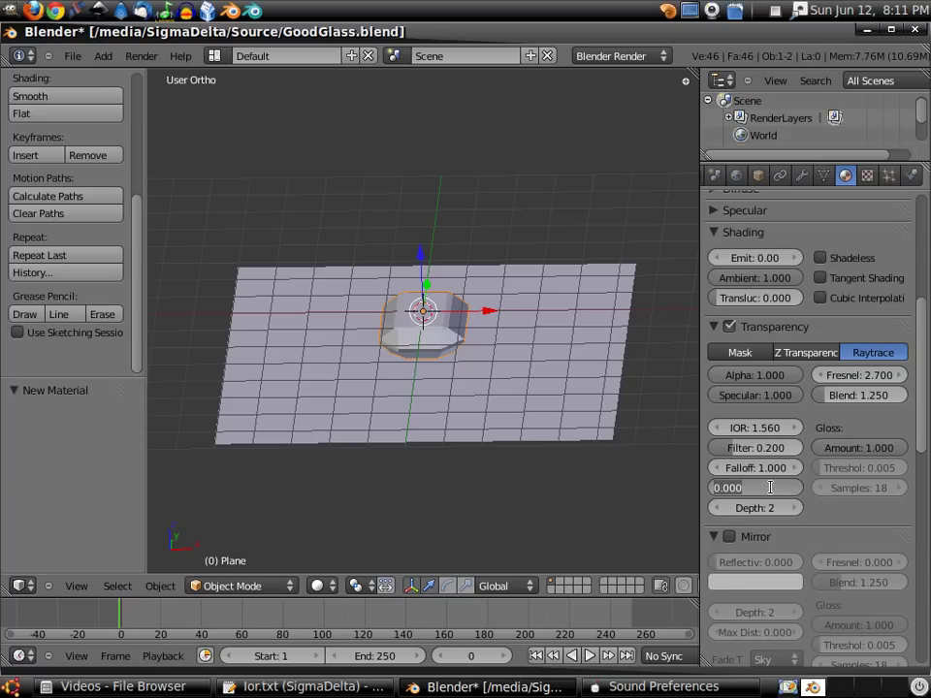
{"action": "key", "text": "BackSpace"}
{"action": "type", "text": ".4"}
{"action": "key", "text": "BackSpace"}
{"action": "type", "text": "3"}
{"action": "key", "text": "Return"}
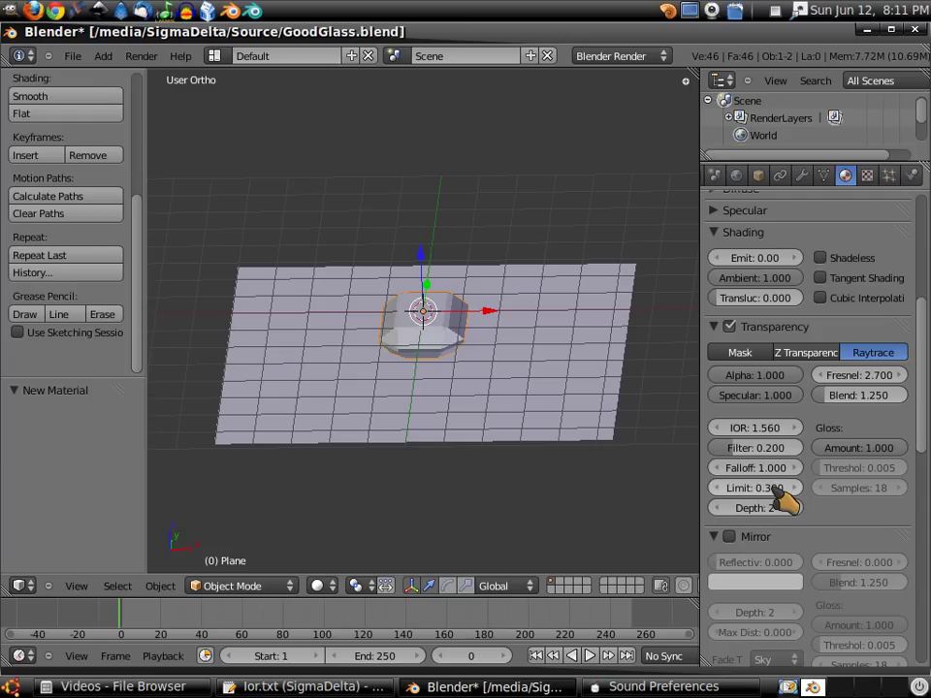
{"action": "left_click", "coordinate": [767, 505]}
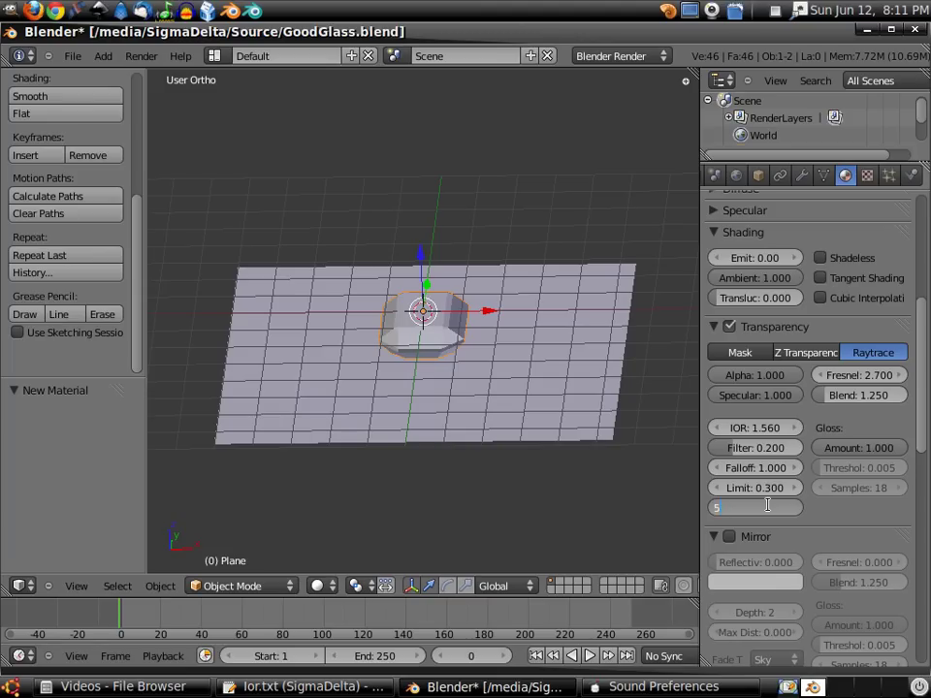
{"action": "type", "text": "5"}
{"action": "key", "text": "Return"}
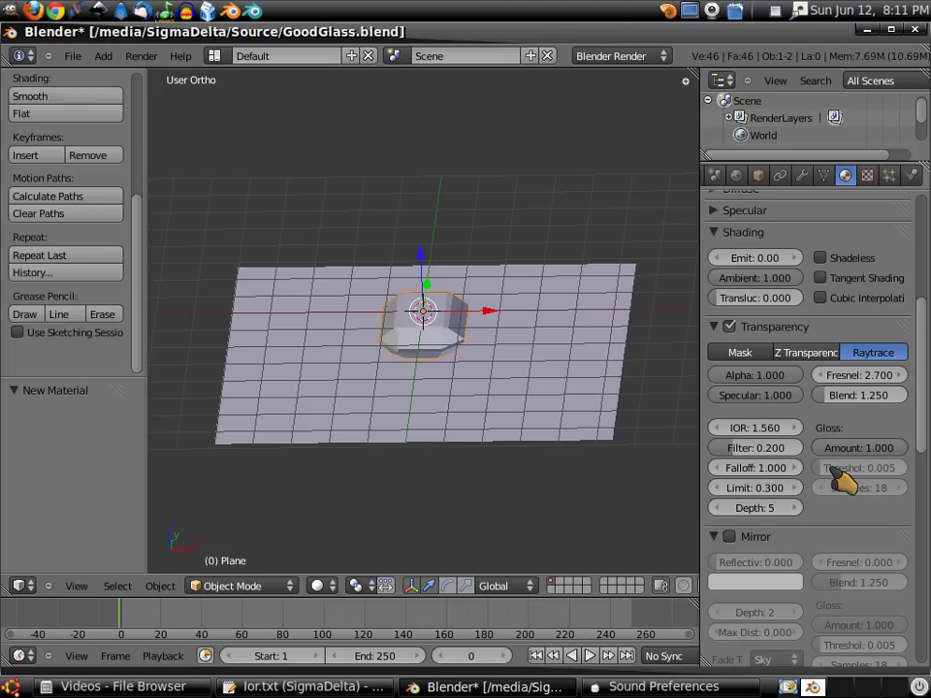
{"action": "scroll", "coordinate": [841, 477], "scroll_direction": "down", "scroll_amount": 3}
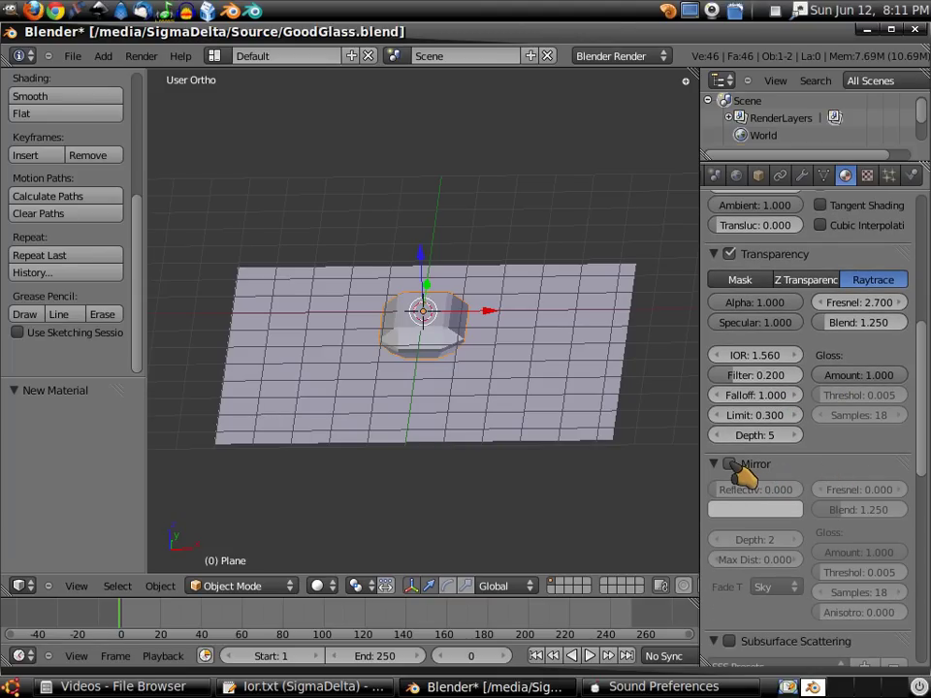
Step: Enable mirror reflection on the Emerald material with reflectivity 0.200
{"action": "left_click", "coordinate": [734, 467]}
{"action": "scroll", "coordinate": [834, 470], "scroll_direction": "up", "scroll_amount": 6}
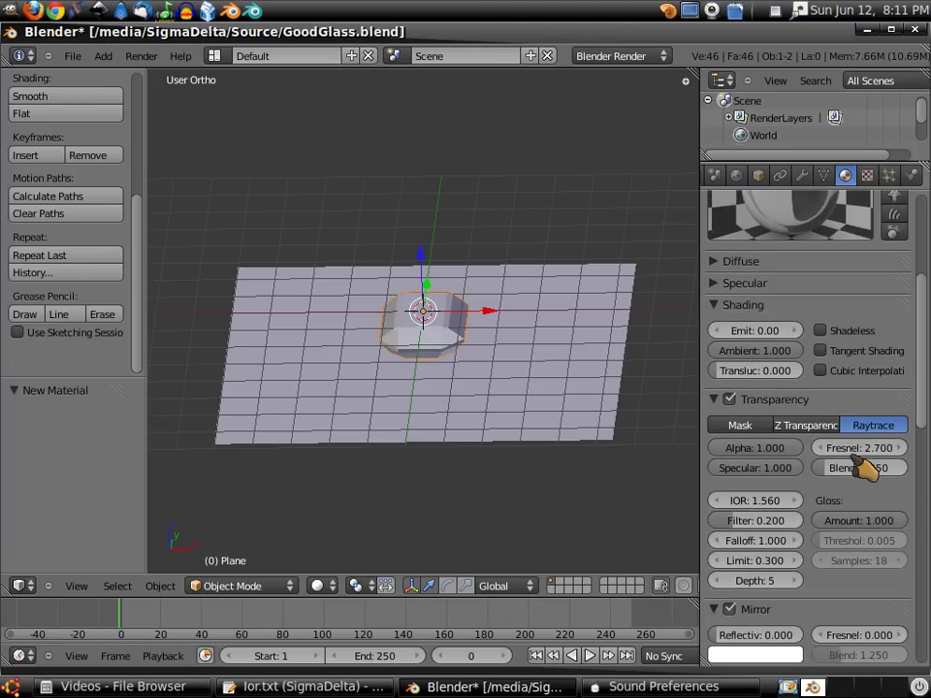
{"action": "scroll", "coordinate": [866, 469], "scroll_direction": "down", "scroll_amount": 6}
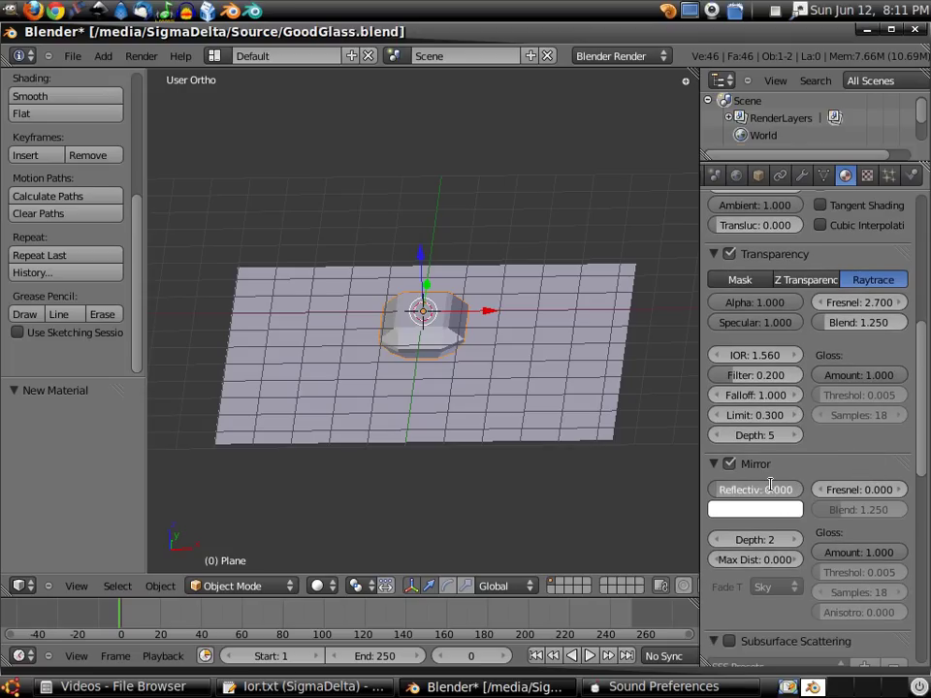
{"action": "left_click", "coordinate": [771, 489]}
{"action": "type", "text": ".3"}
{"action": "key", "text": "Return"}
{"action": "scroll", "coordinate": [897, 447], "scroll_direction": "up", "scroll_amount": 10}
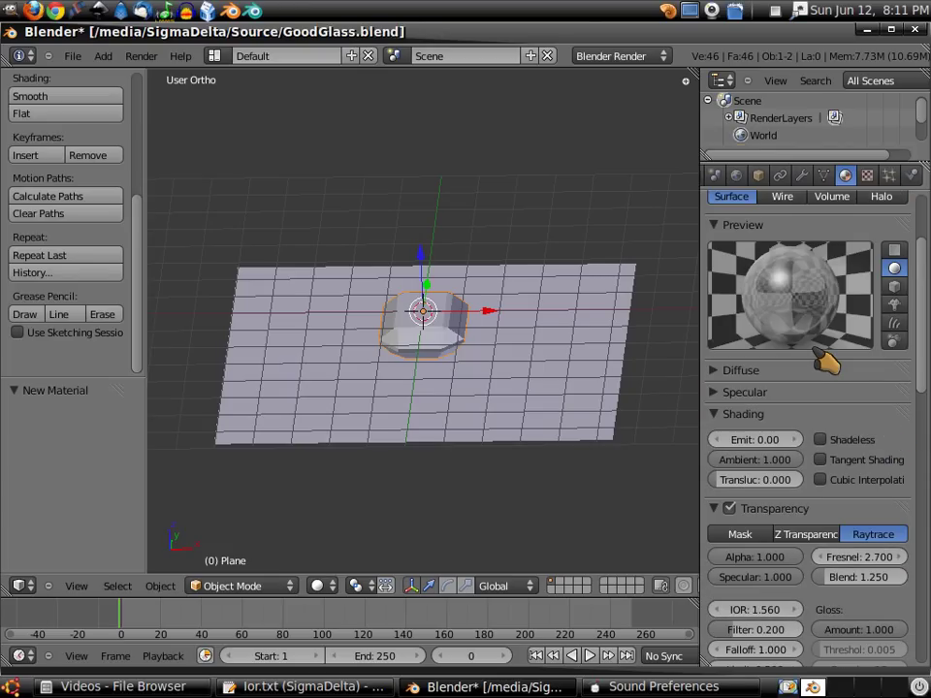
{"action": "scroll", "coordinate": [831, 376], "scroll_direction": "down", "scroll_amount": 3}
{"action": "scroll", "coordinate": [824, 378], "scroll_direction": "down", "scroll_amount": 6}
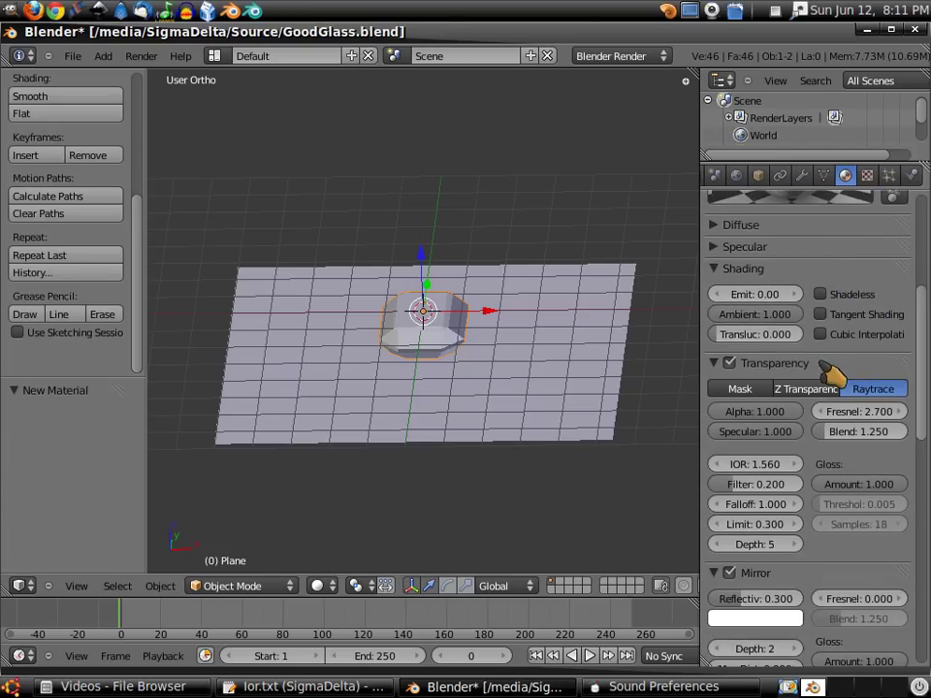
{"action": "left_click", "coordinate": [766, 529]}
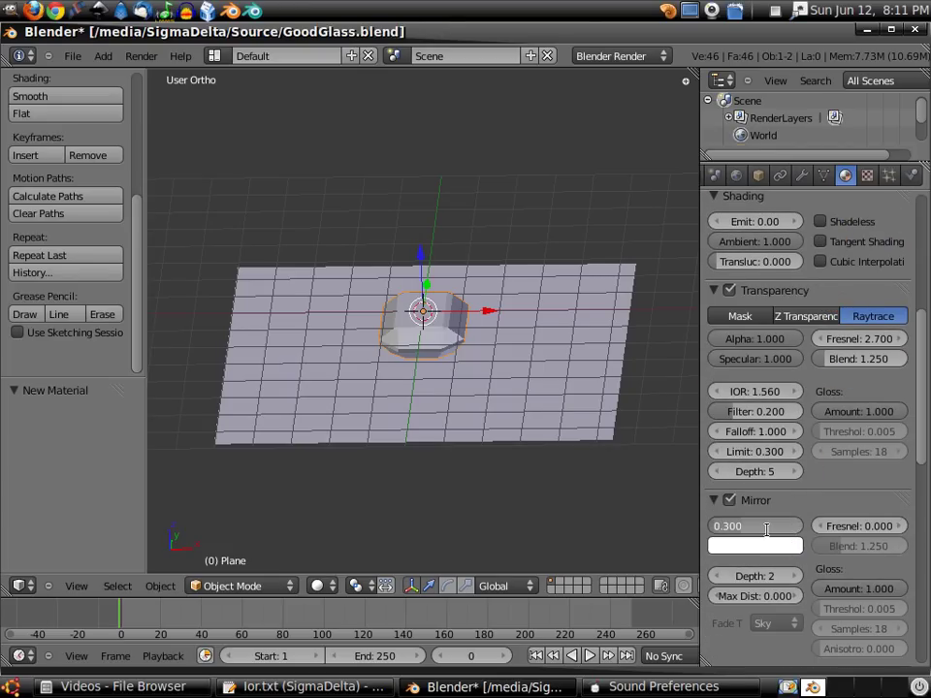
{"action": "type", "text": "0.2"}
{"action": "key", "text": "Return"}
Step: Raise the mirror Depth to 5
{"action": "scroll", "coordinate": [801, 495], "scroll_direction": "down", "scroll_amount": 1}
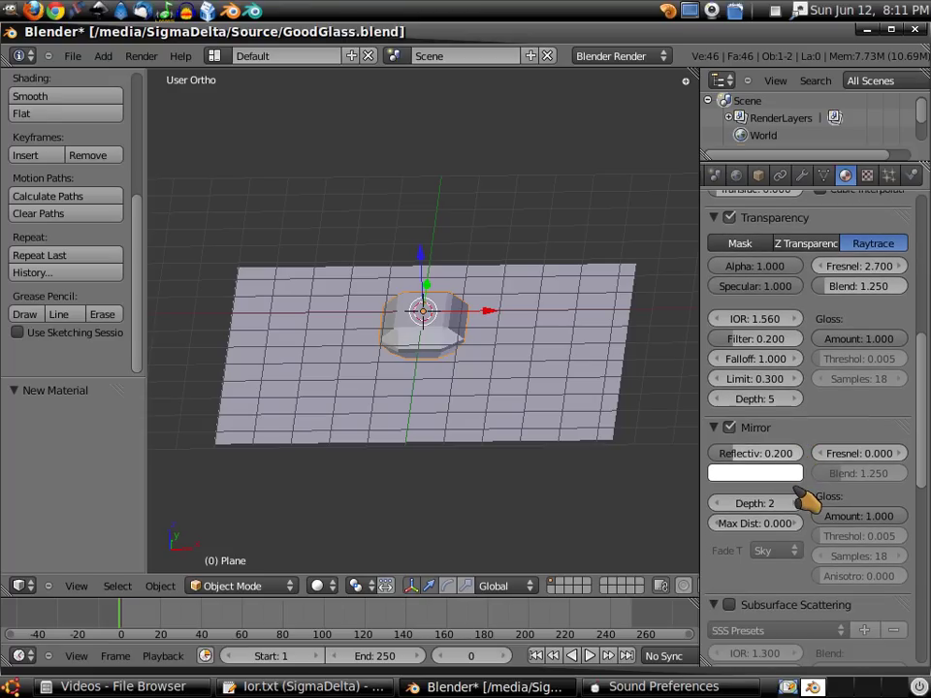
{"action": "scroll", "coordinate": [804, 499], "scroll_direction": "down", "scroll_amount": 2}
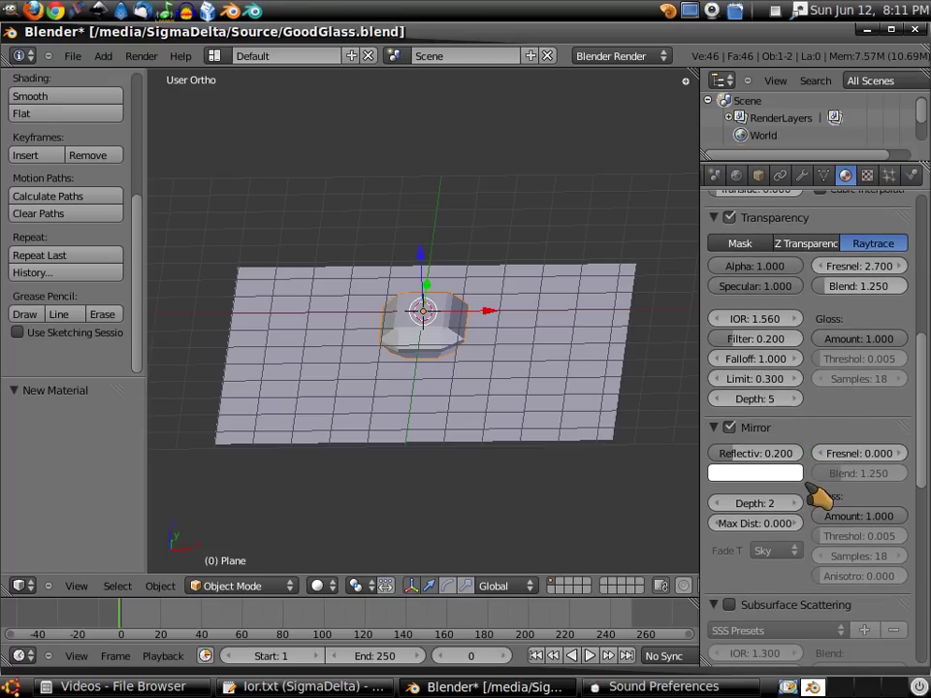
{"action": "scroll", "coordinate": [820, 497], "scroll_direction": "down", "scroll_amount": 1}
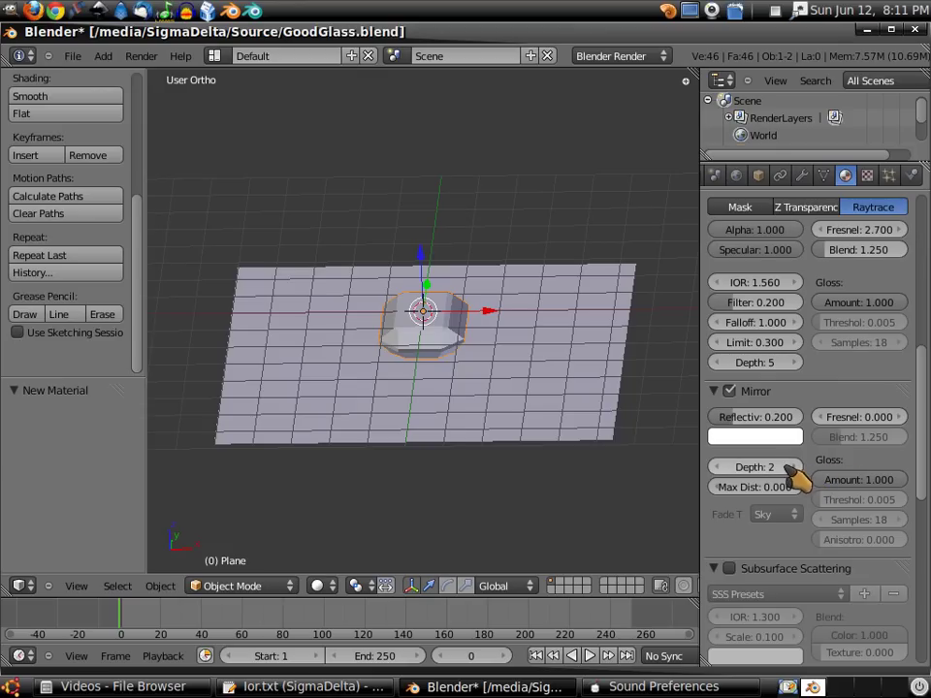
{"action": "left_click", "coordinate": [766, 466]}
{"action": "type", "text": "2"}
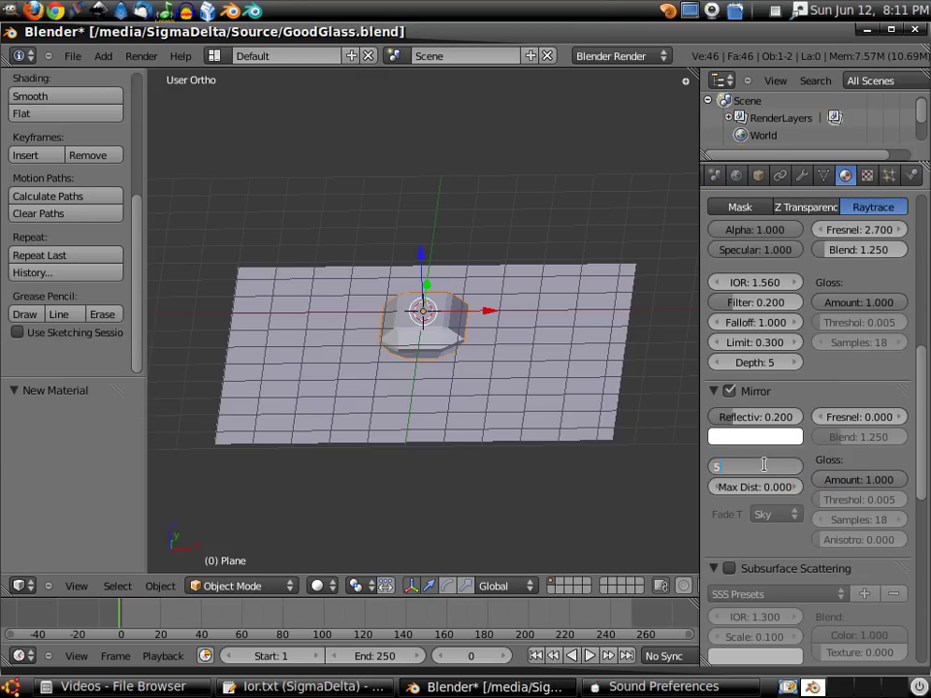
{"action": "key", "text": "Return"}
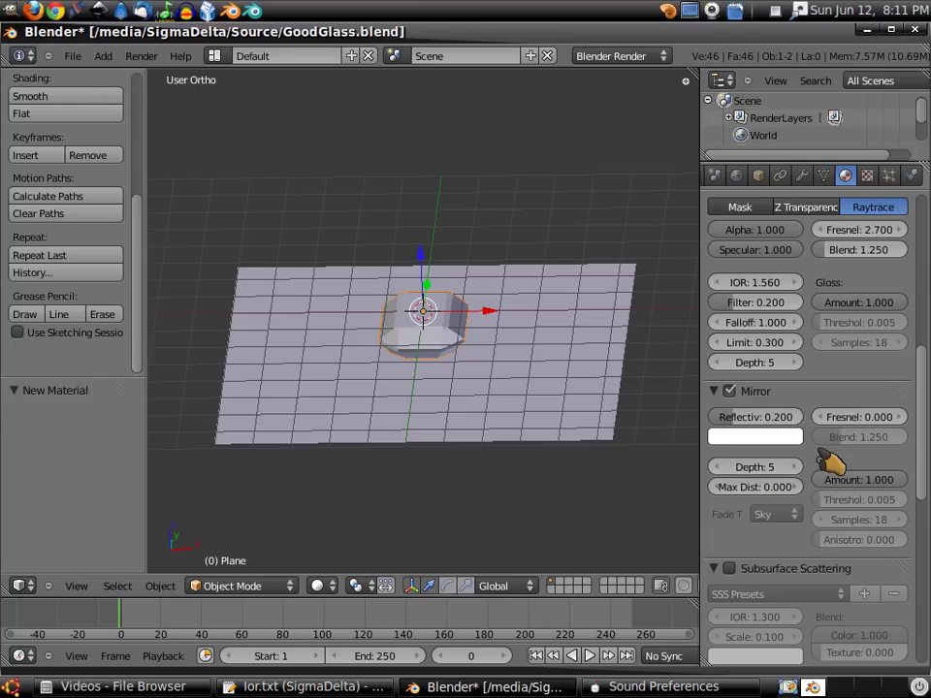
Step: Turn on subsurface scattering for the Emerald material
{"action": "scroll", "coordinate": [829, 463], "scroll_direction": "down", "scroll_amount": 5}
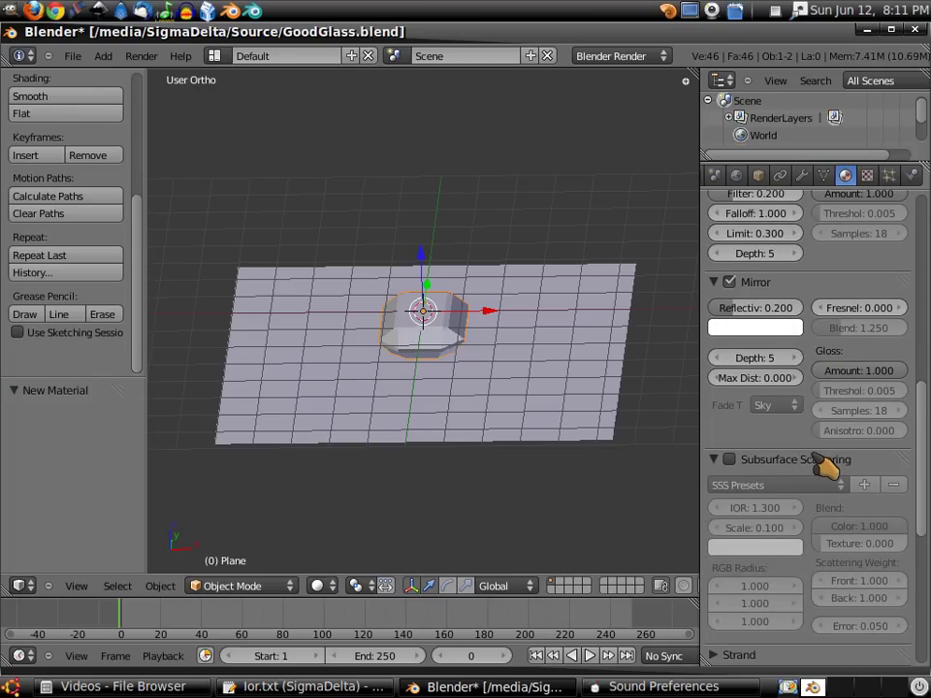
{"action": "scroll", "coordinate": [827, 467], "scroll_direction": "up", "scroll_amount": 15}
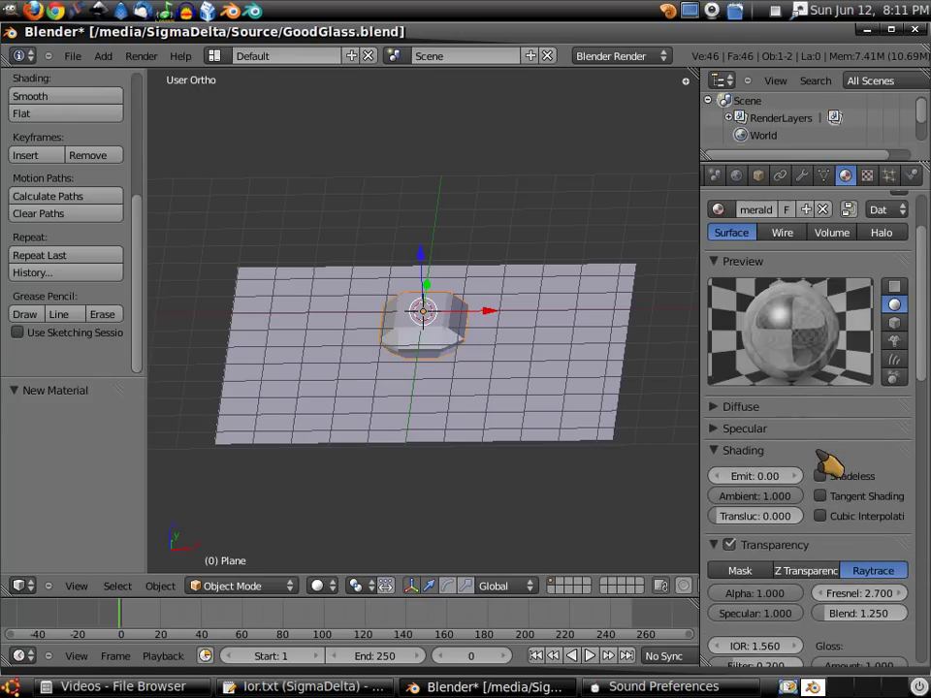
{"action": "scroll", "coordinate": [829, 463], "scroll_direction": "down", "scroll_amount": 7}
{"action": "scroll", "coordinate": [831, 466], "scroll_direction": "up", "scroll_amount": 8}
{"action": "scroll", "coordinate": [831, 464], "scroll_direction": "down", "scroll_amount": 8}
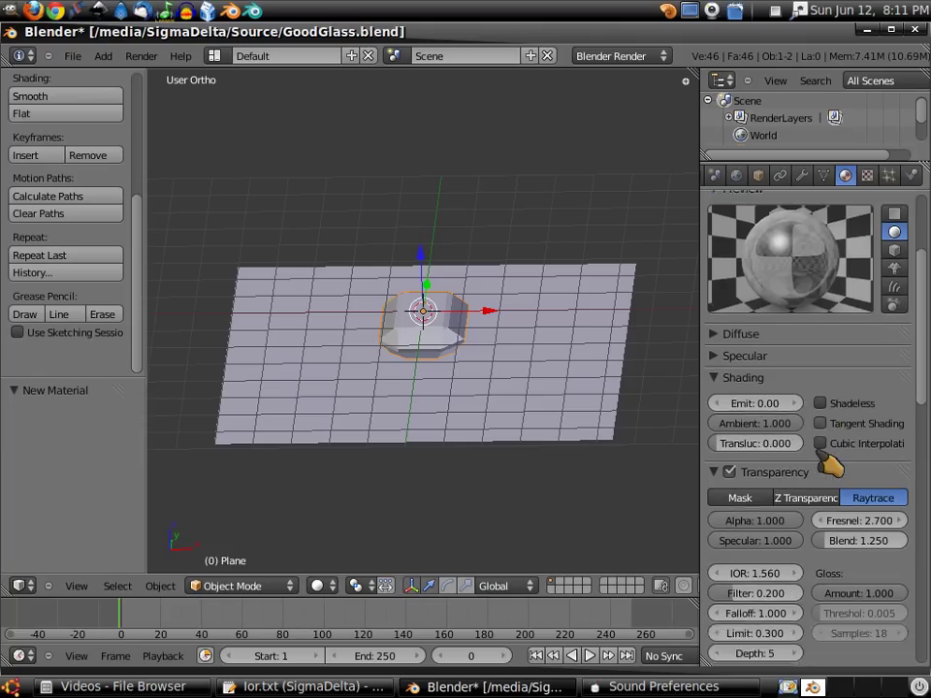
{"action": "scroll", "coordinate": [829, 464], "scroll_direction": "down", "scroll_amount": 10}
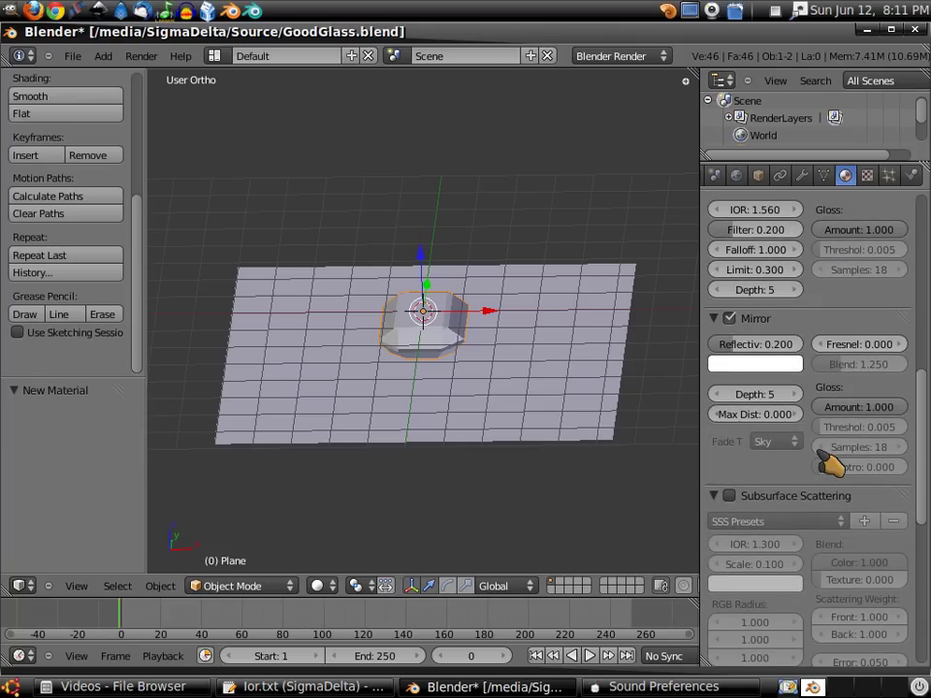
{"action": "left_click", "coordinate": [729, 496]}
{"action": "scroll", "coordinate": [795, 484], "scroll_direction": "down", "scroll_amount": 3}
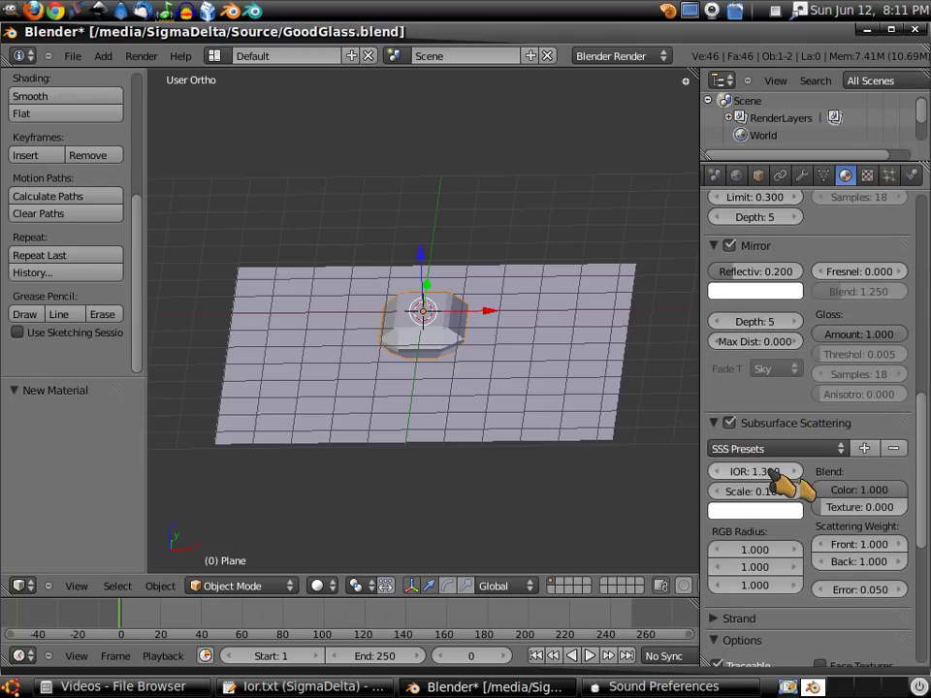
Step: After checking the refraction list, set the subsurface IOR to 1.560
{"action": "key", "text": "alt+Tab"}
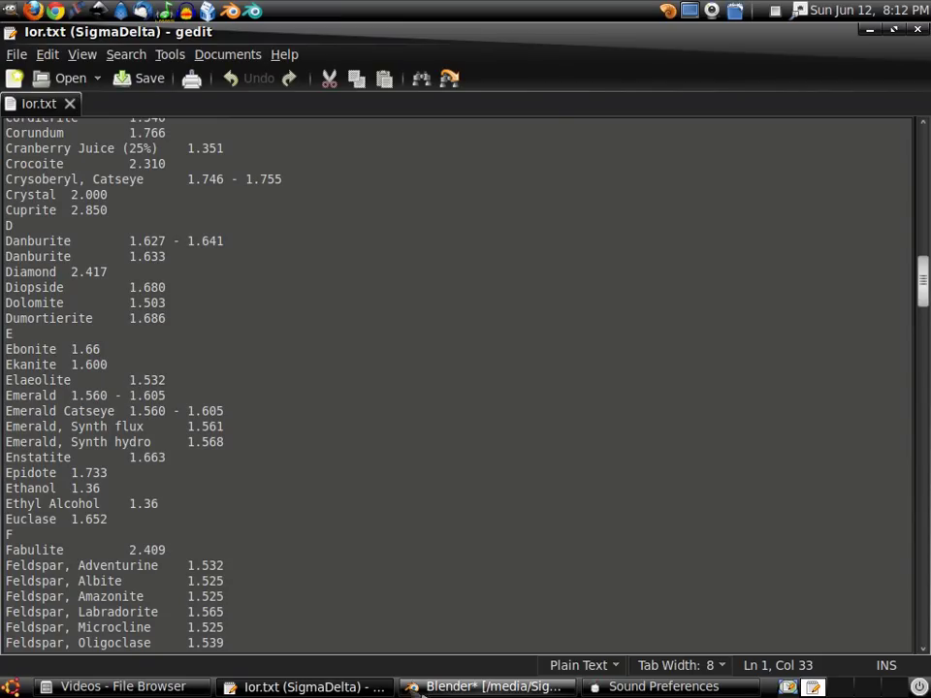
{"action": "key", "text": "alt+Tab"}
{"action": "left_click", "coordinate": [753, 472]}
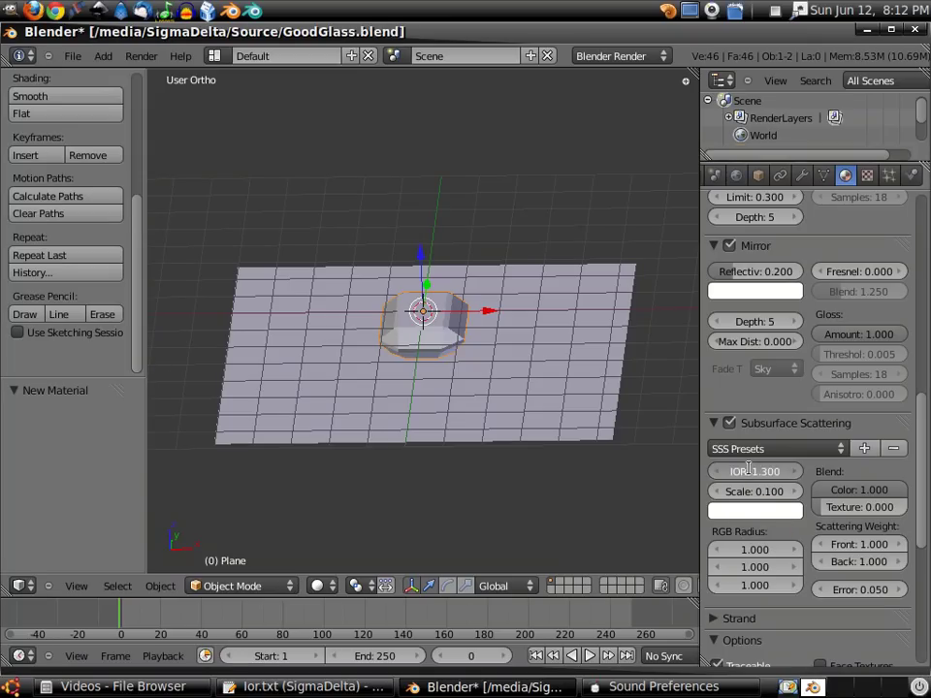
{"action": "type", "text": "1.56"}
{"action": "key", "text": "Return"}
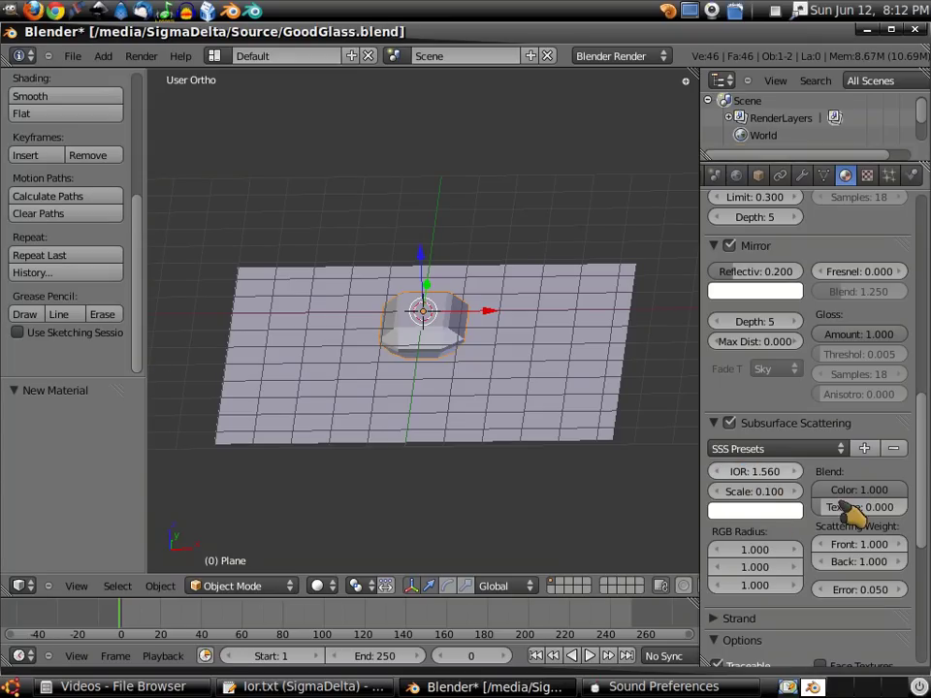
Step: Expand the Diffuse and Specular panels and open the diffuse colour chooser
{"action": "scroll", "coordinate": [917, 468], "scroll_direction": "down", "scroll_amount": 5}
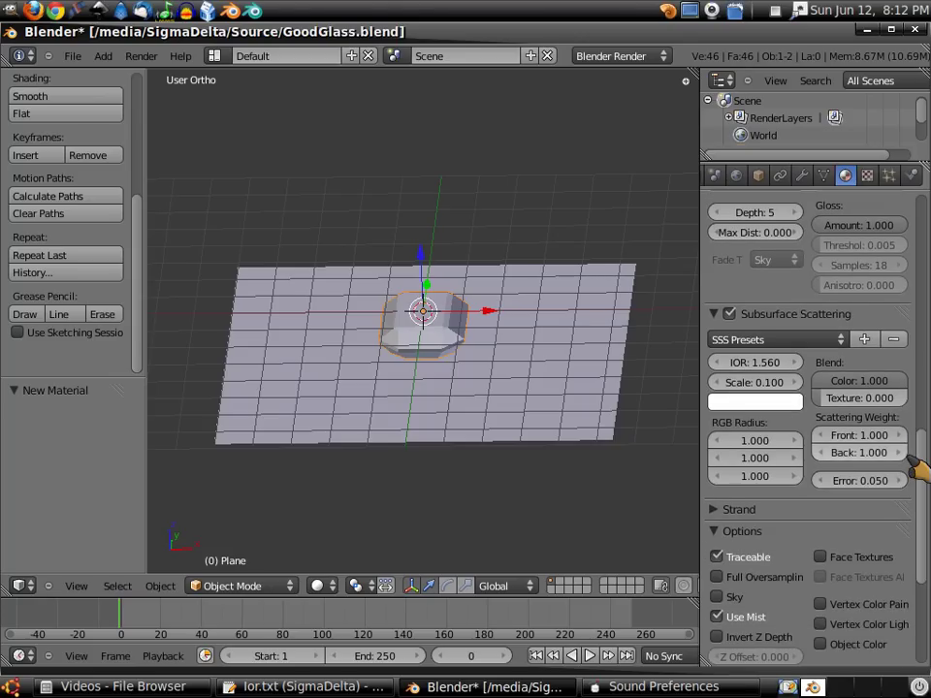
{"action": "scroll", "coordinate": [916, 469], "scroll_direction": "up", "scroll_amount": 5}
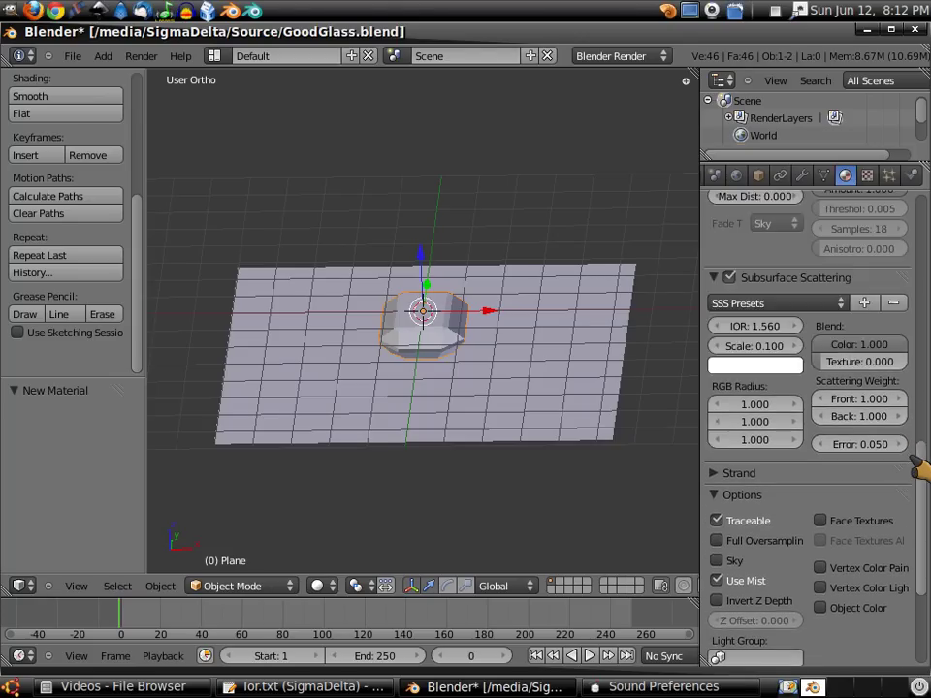
{"action": "scroll", "coordinate": [916, 468], "scroll_direction": "up", "scroll_amount": 8}
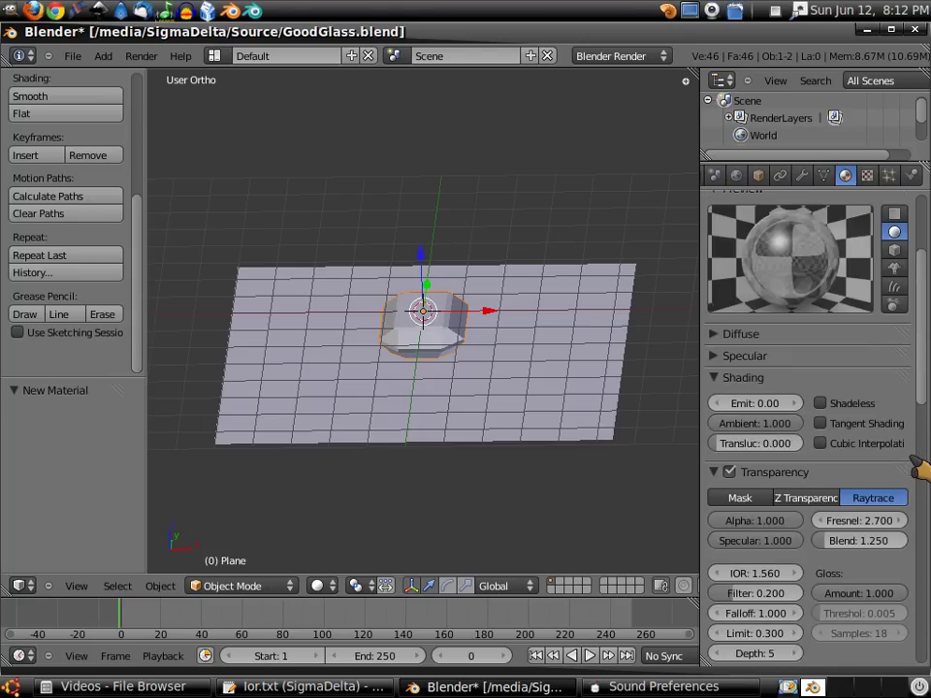
{"action": "left_click", "coordinate": [725, 446]}
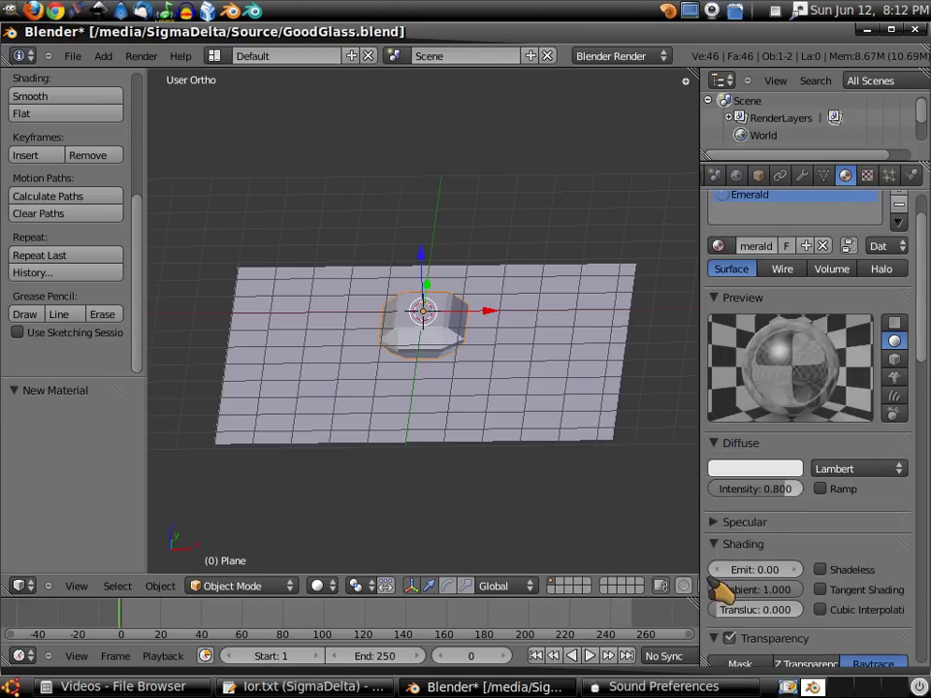
{"action": "left_click", "coordinate": [722, 523]}
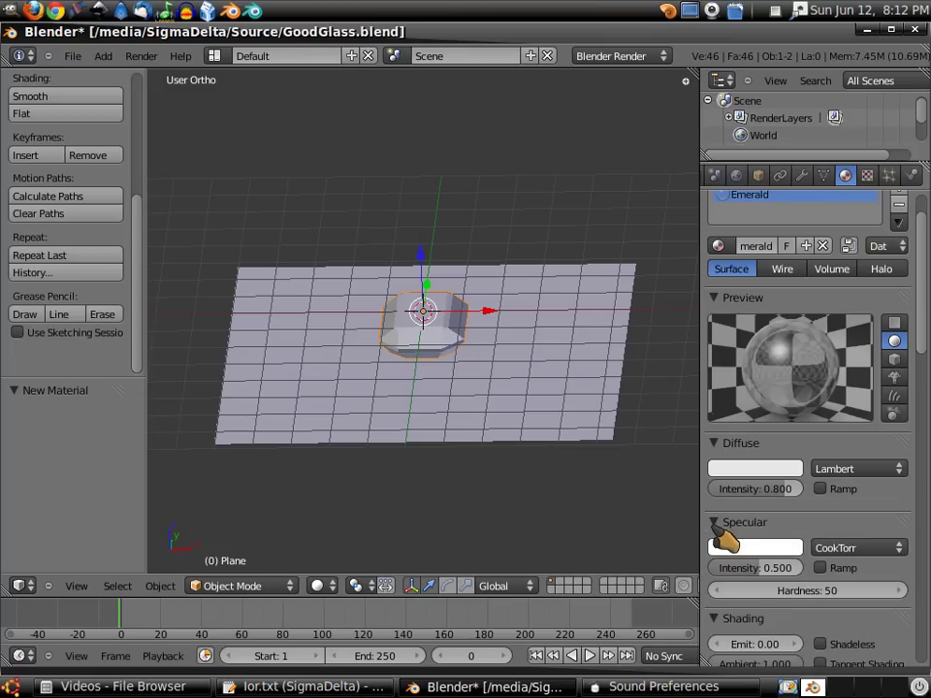
{"action": "left_click", "coordinate": [742, 470]}
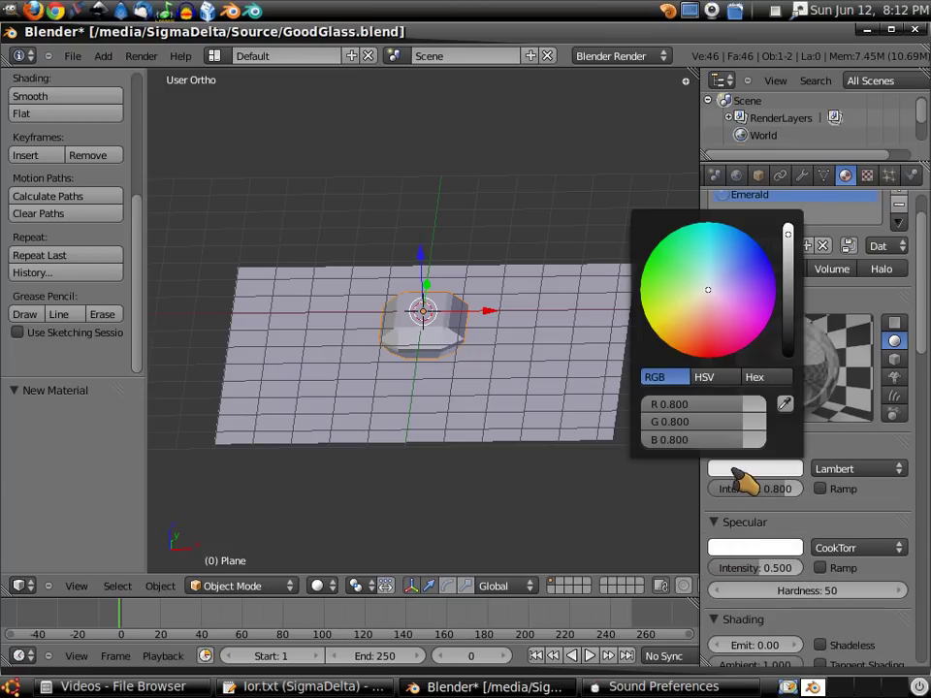
Step: Make the gem's diffuse colour a dark green, about R 0.017, G 0.305, B 0.012
{"action": "left_click", "coordinate": [652, 261]}
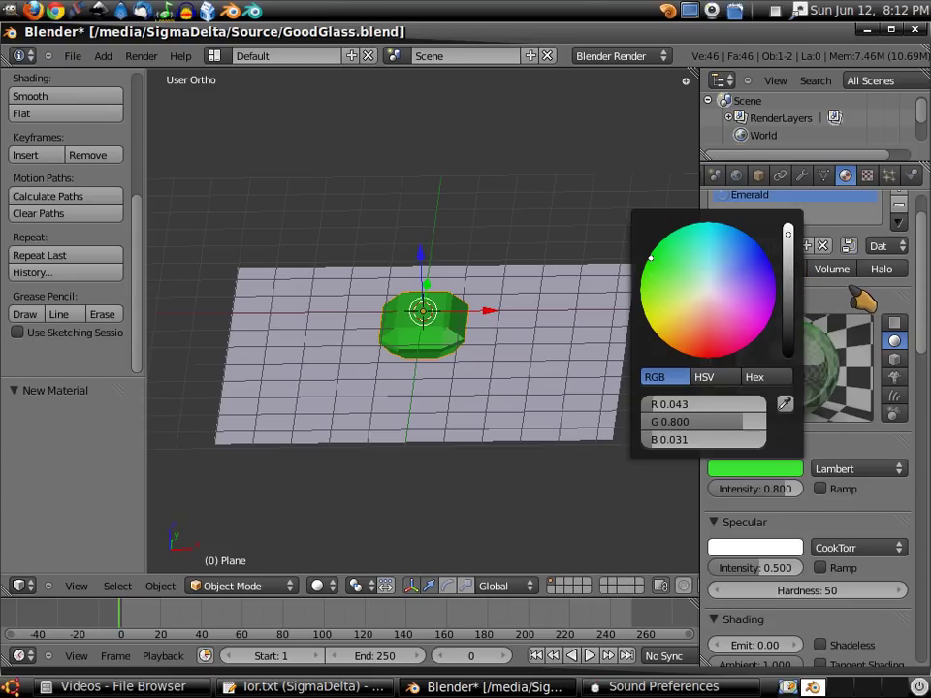
{"action": "left_click_drag", "start_coordinate": [802, 288], "coordinate": [792, 320]}
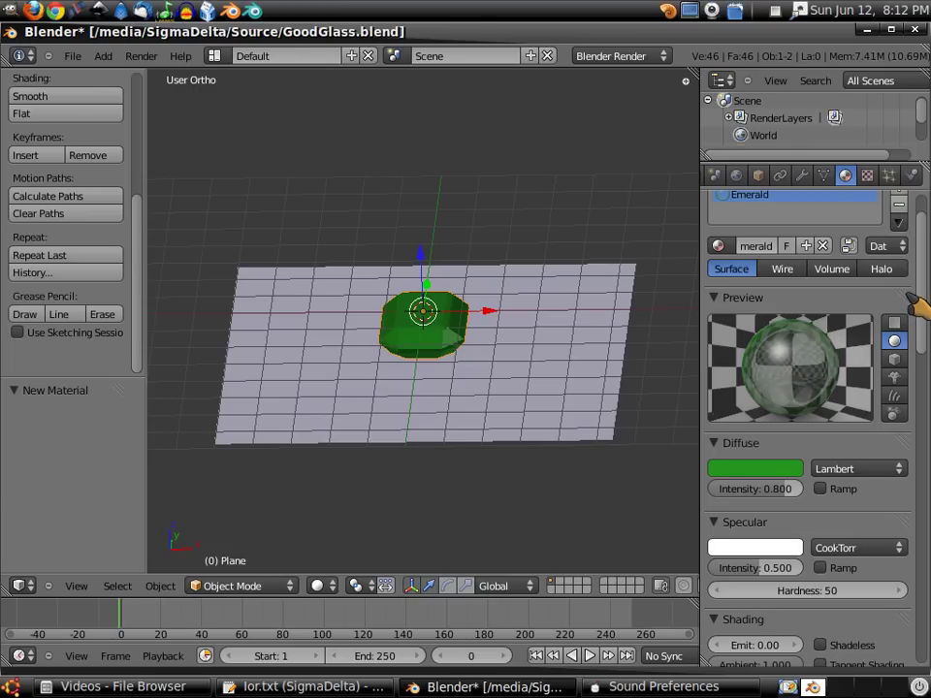
{"action": "scroll", "coordinate": [916, 306], "scroll_direction": "down", "scroll_amount": 3}
{"action": "scroll", "coordinate": [917, 305], "scroll_direction": "down", "scroll_amount": 1}
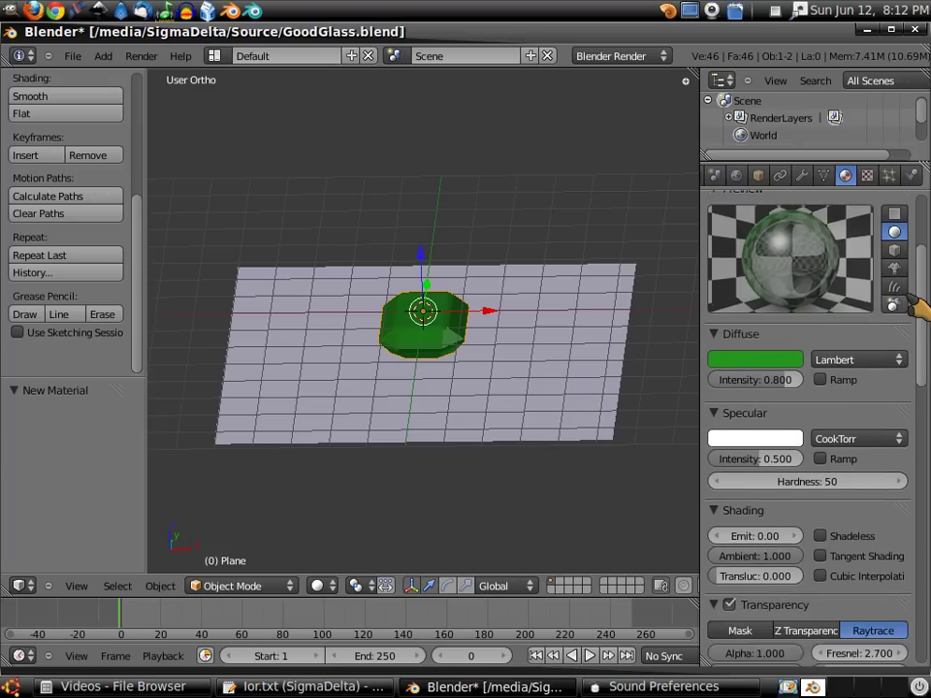
{"action": "scroll", "coordinate": [916, 306], "scroll_direction": "up", "scroll_amount": 3}
{"action": "scroll", "coordinate": [917, 306], "scroll_direction": "down", "scroll_amount": 1}
{"action": "scroll", "coordinate": [916, 305], "scroll_direction": "down", "scroll_amount": 8}
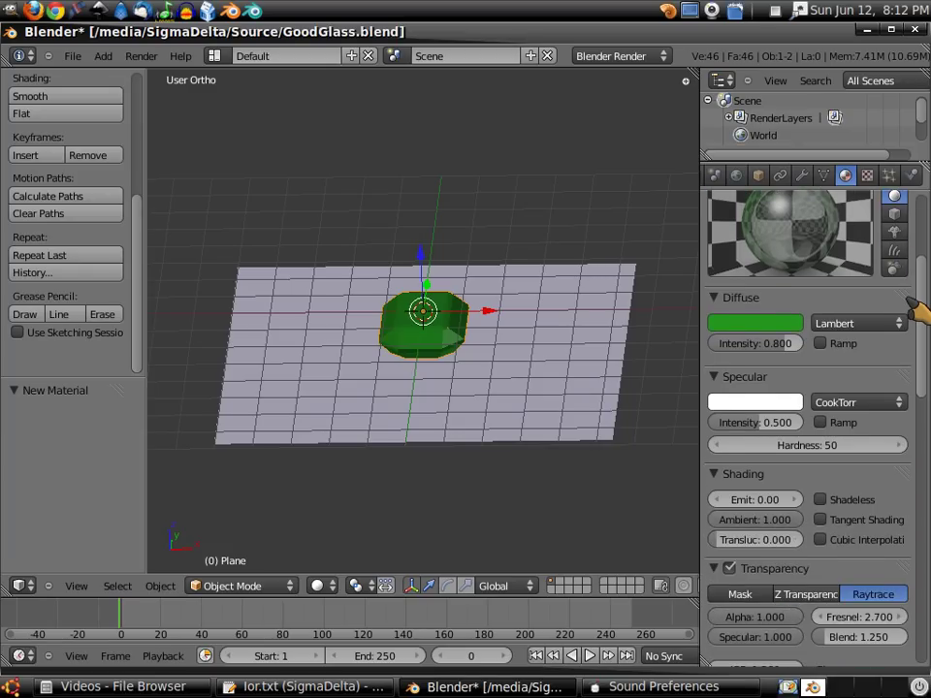
{"action": "scroll", "coordinate": [916, 305], "scroll_direction": "down", "scroll_amount": 1}
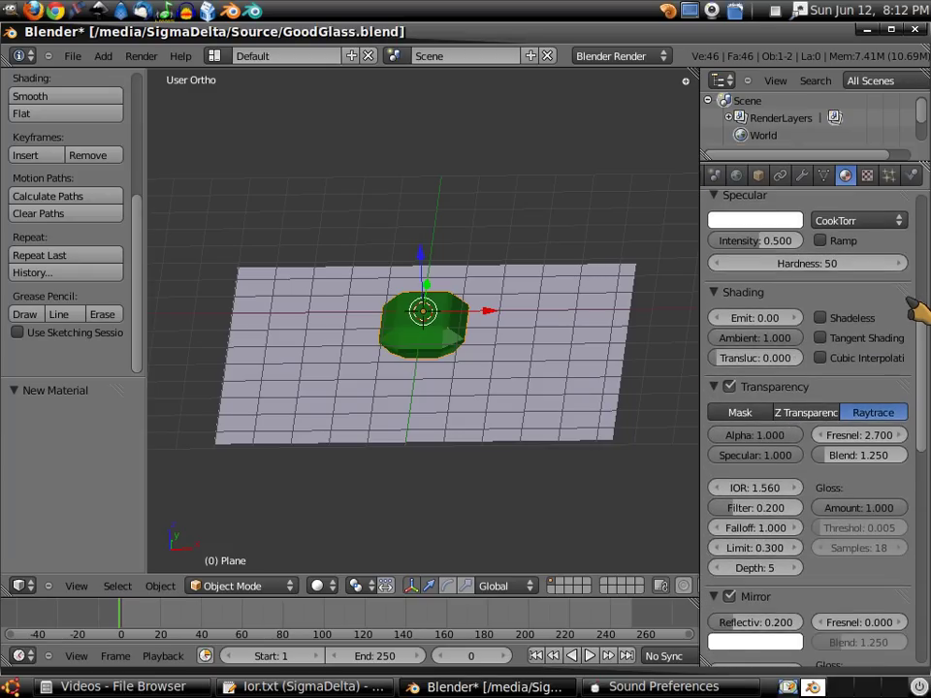
{"action": "scroll", "coordinate": [916, 306], "scroll_direction": "up", "scroll_amount": 4}
{"action": "scroll", "coordinate": [916, 305], "scroll_direction": "up", "scroll_amount": 5}
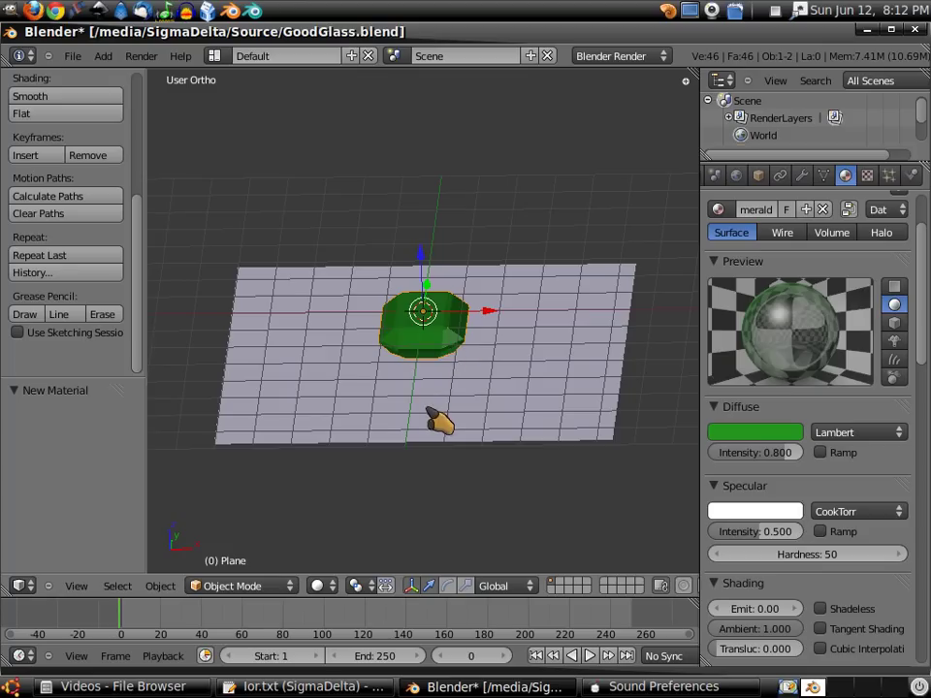
Step: Select the floor plane and tick Receive Transparent in its material's Shadow panel
{"action": "right_click", "coordinate": [470, 428]}
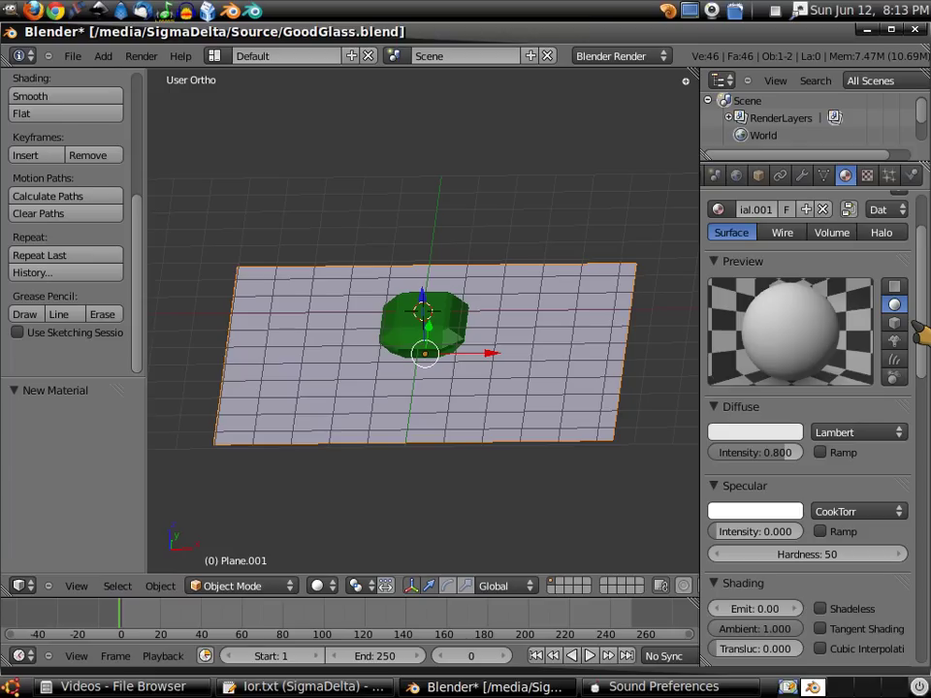
{"action": "scroll", "coordinate": [921, 334], "scroll_direction": "down", "scroll_amount": 9}
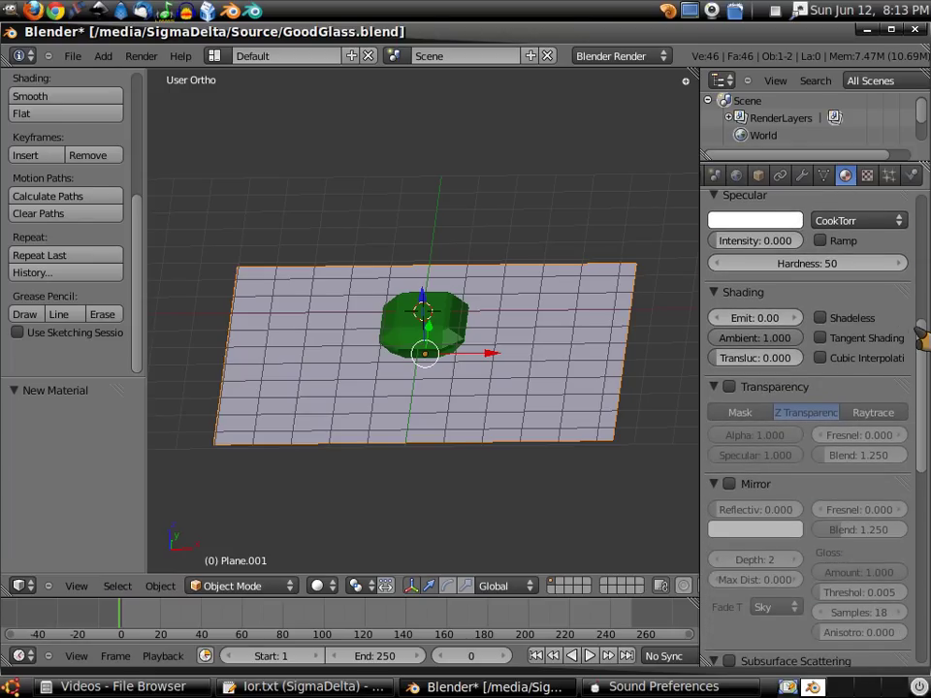
{"action": "scroll", "coordinate": [916, 339], "scroll_direction": "down", "scroll_amount": 10}
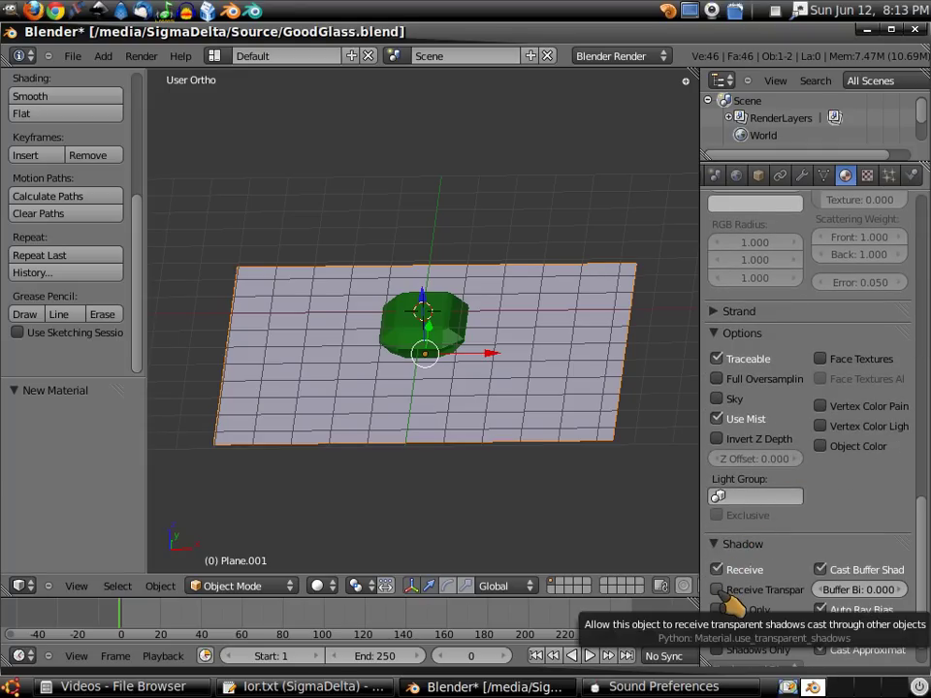
{"action": "left_click", "coordinate": [718, 590]}
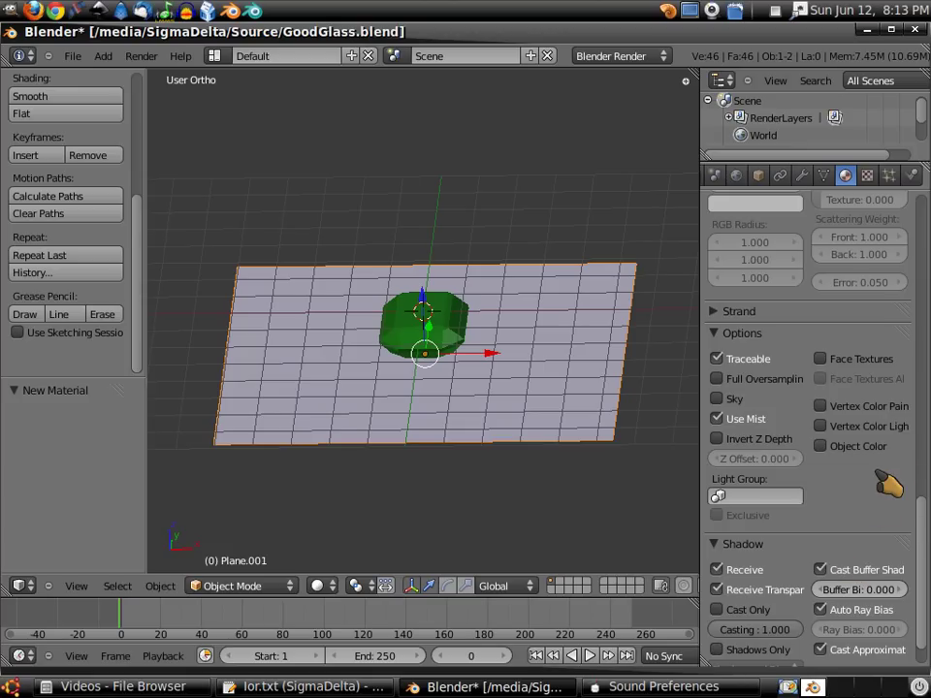
{"action": "scroll", "coordinate": [879, 495], "scroll_direction": "up", "scroll_amount": 12}
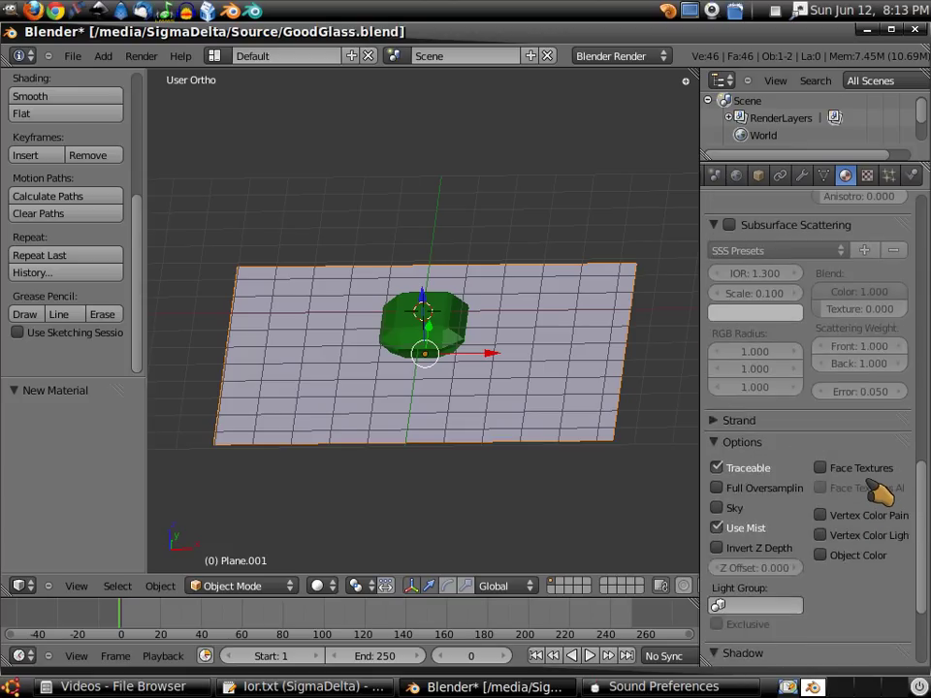
{"action": "scroll", "coordinate": [881, 493], "scroll_direction": "up", "scroll_amount": 6}
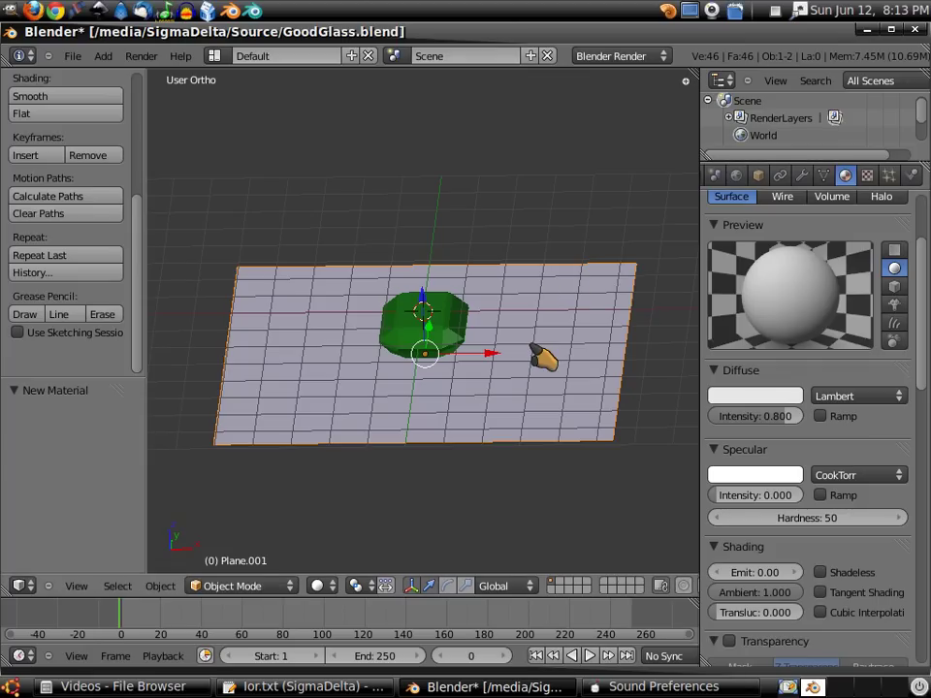
Step: From the top view, add a spot lamp to the scene
{"action": "key", "text": "KP_7"}
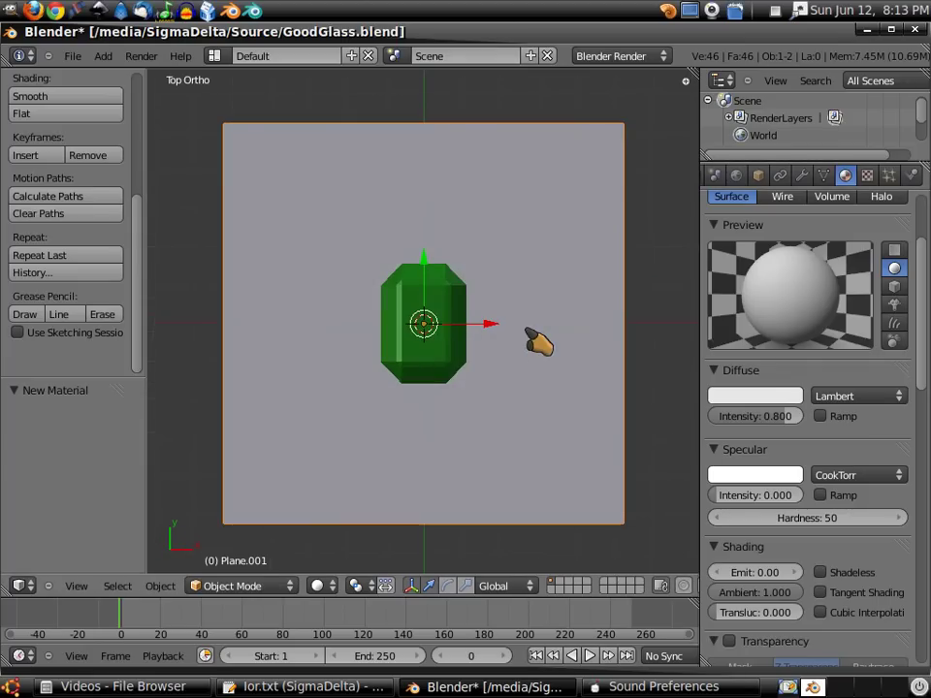
{"action": "scroll", "coordinate": [540, 351], "scroll_direction": "down", "scroll_amount": 7}
{"action": "scroll", "coordinate": [531, 338], "scroll_direction": "up", "scroll_amount": 2}
{"action": "scroll", "coordinate": [532, 338], "scroll_direction": "down", "scroll_amount": 8}
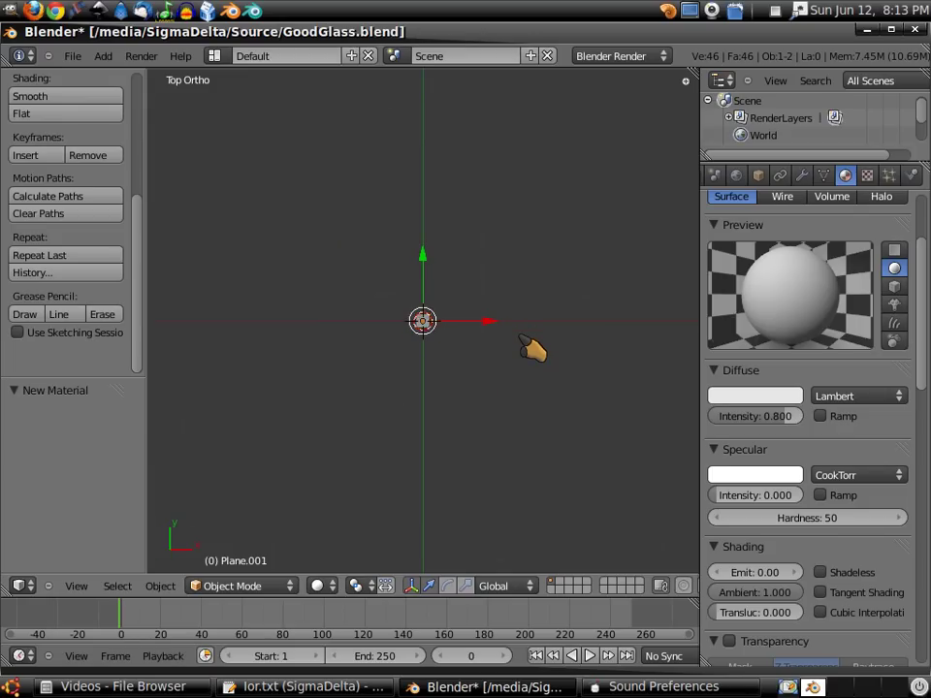
{"action": "scroll", "coordinate": [531, 338], "scroll_direction": "up", "scroll_amount": 9}
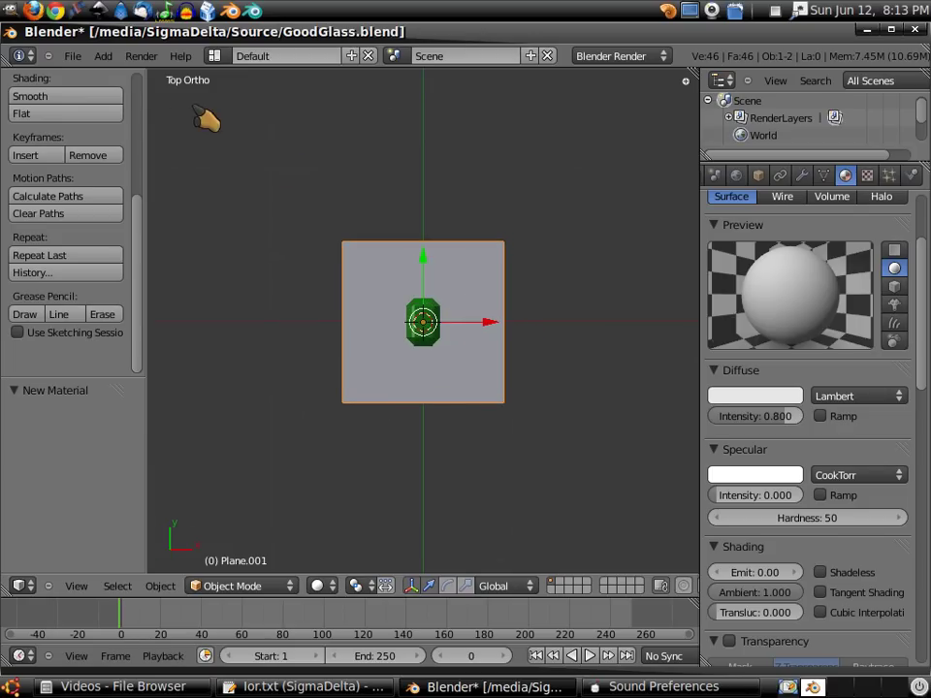
{"action": "left_click", "coordinate": [103, 56]}
{"action": "mouse_move", "coordinate": [119, 78]}
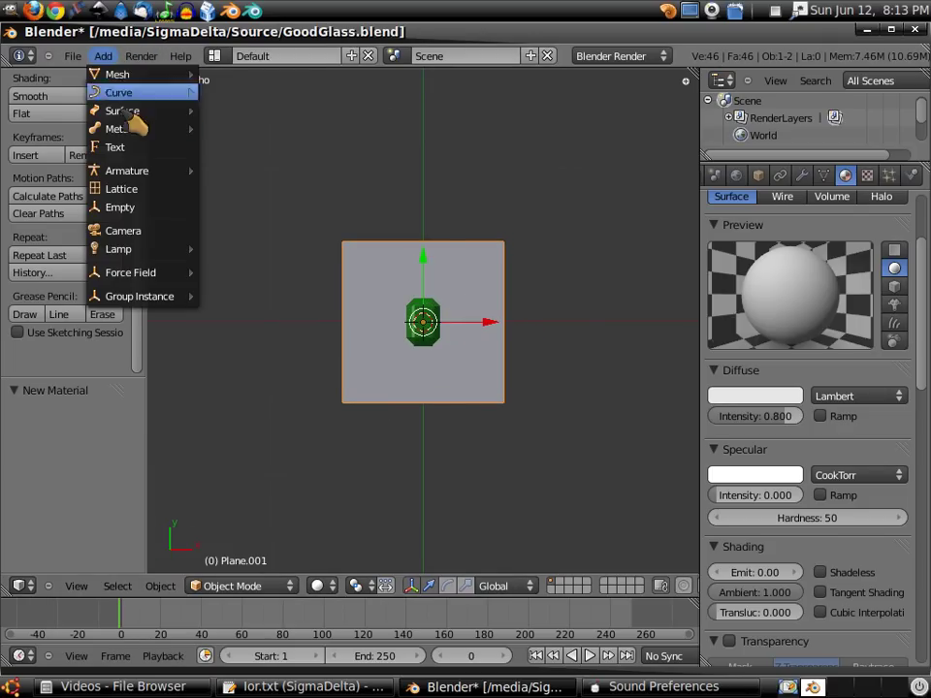
{"action": "mouse_move", "coordinate": [146, 249]}
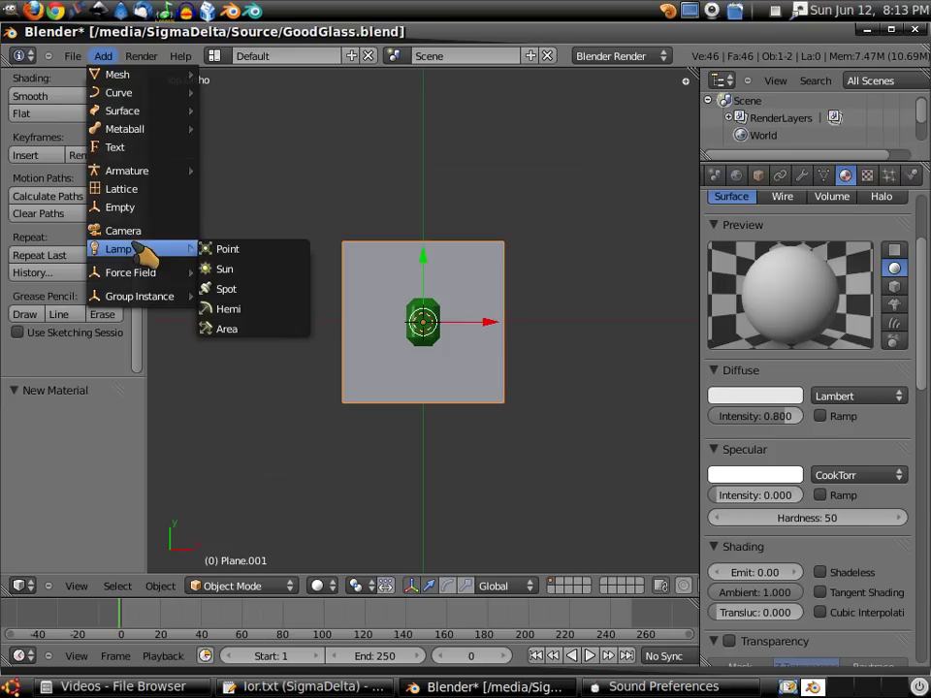
{"action": "left_click", "coordinate": [257, 289]}
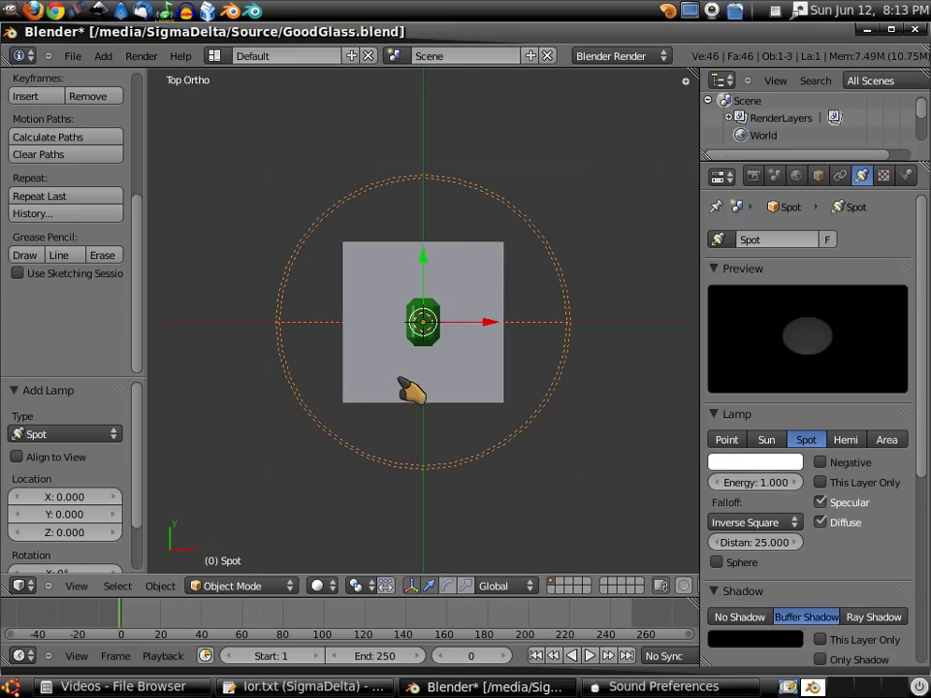
Step: In Right view, move the spot lamp above and behind the gem and tilt it about -24.7°
{"action": "key", "text": "KP_3"}
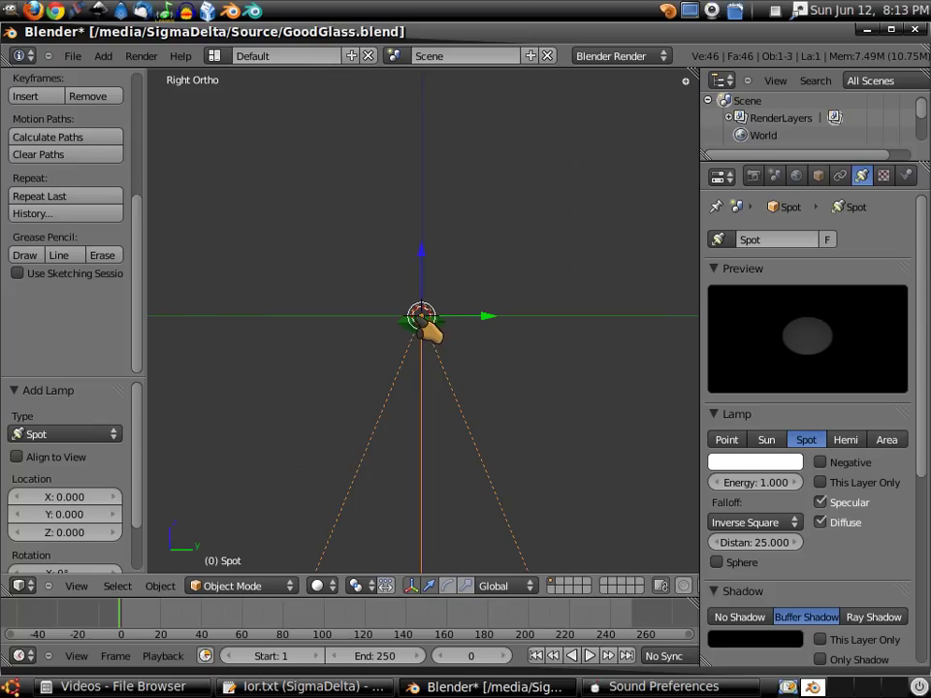
{"action": "key", "text": "g"}
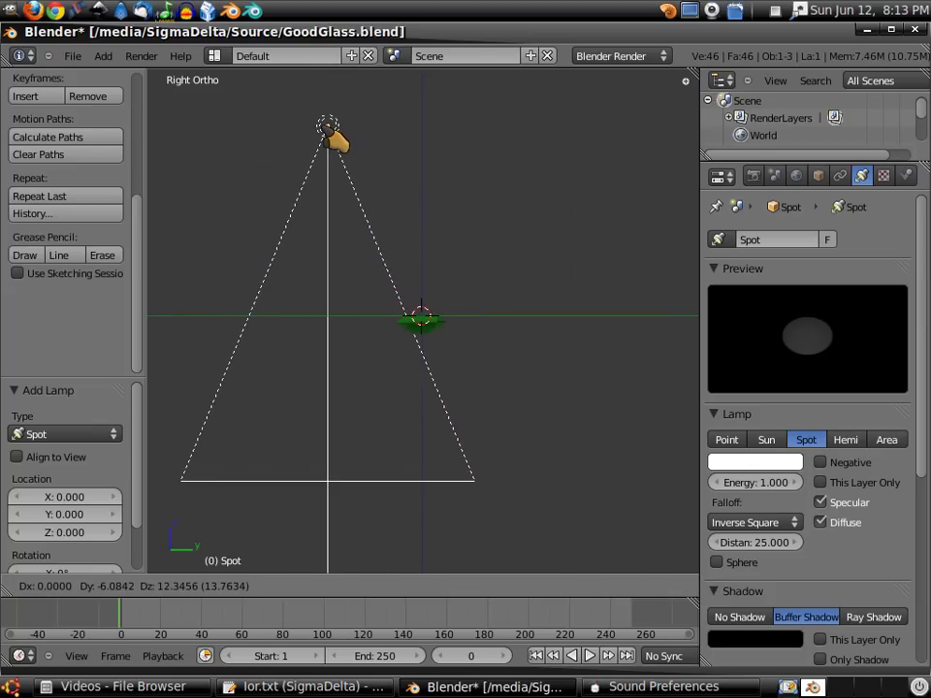
{"action": "left_click", "coordinate": [332, 137]}
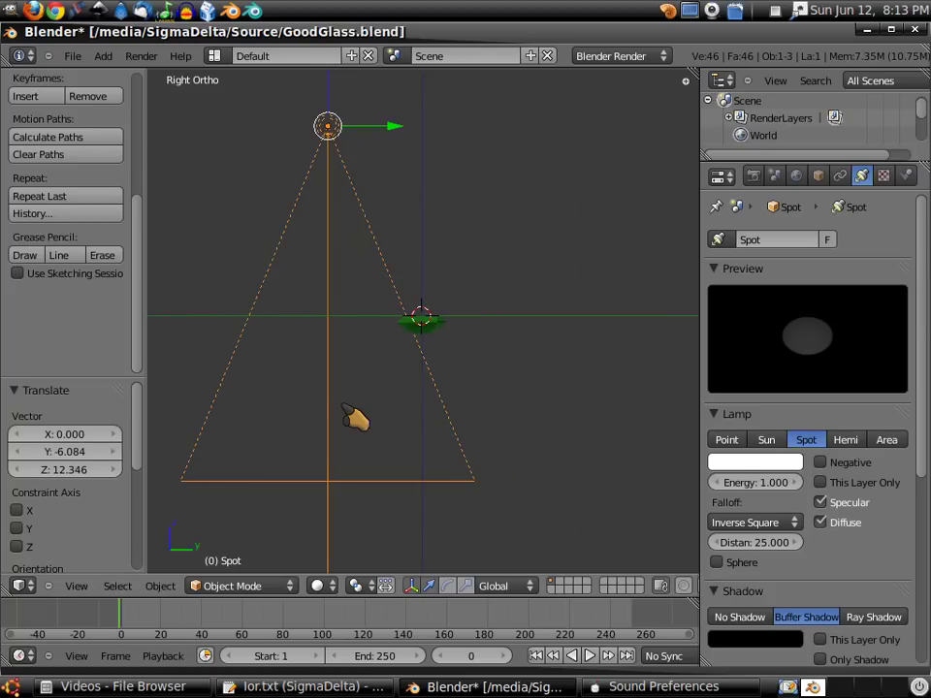
{"action": "key", "text": "r"}
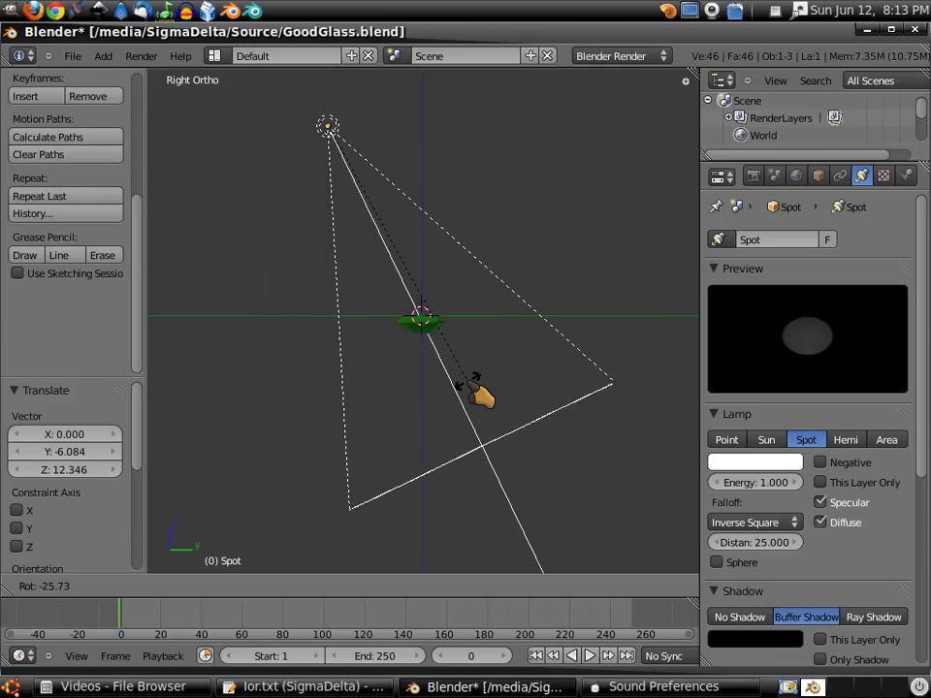
{"action": "left_click", "coordinate": [481, 399]}
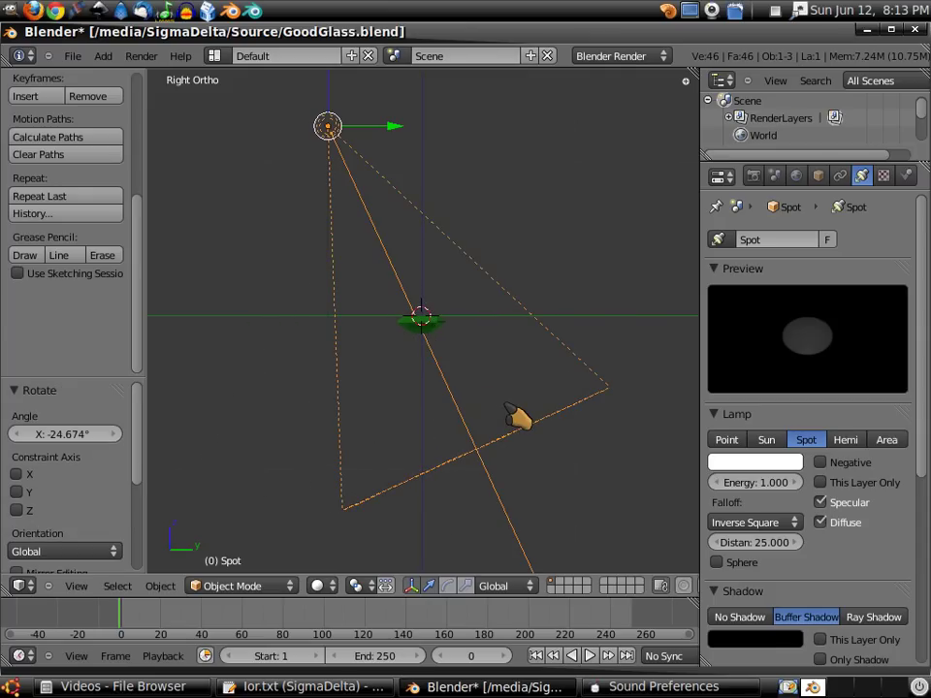
{"action": "key", "text": "KP_1"}
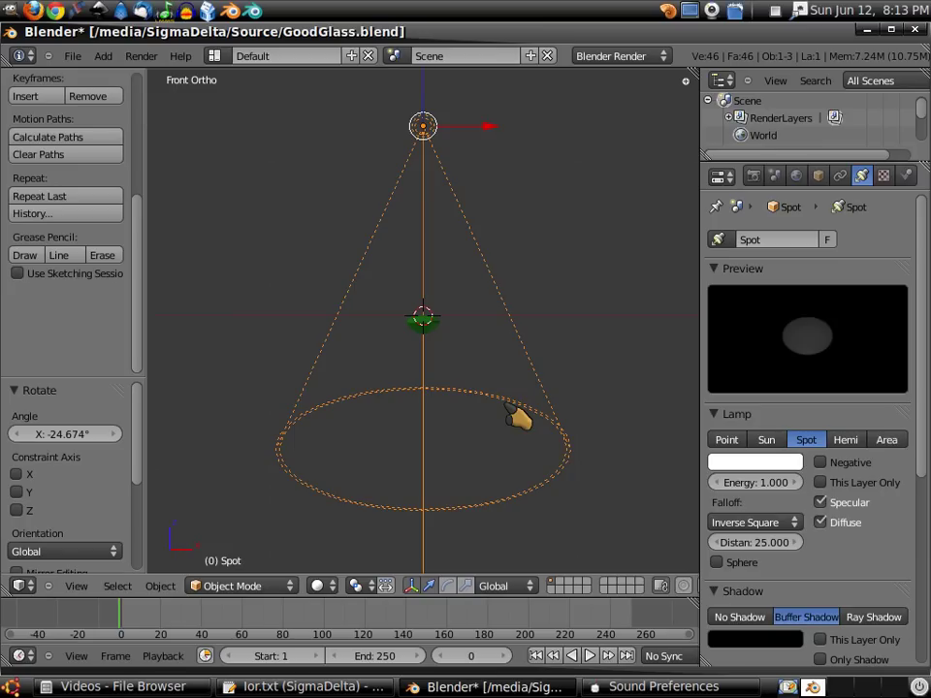
{"action": "key", "text": "KP_3"}
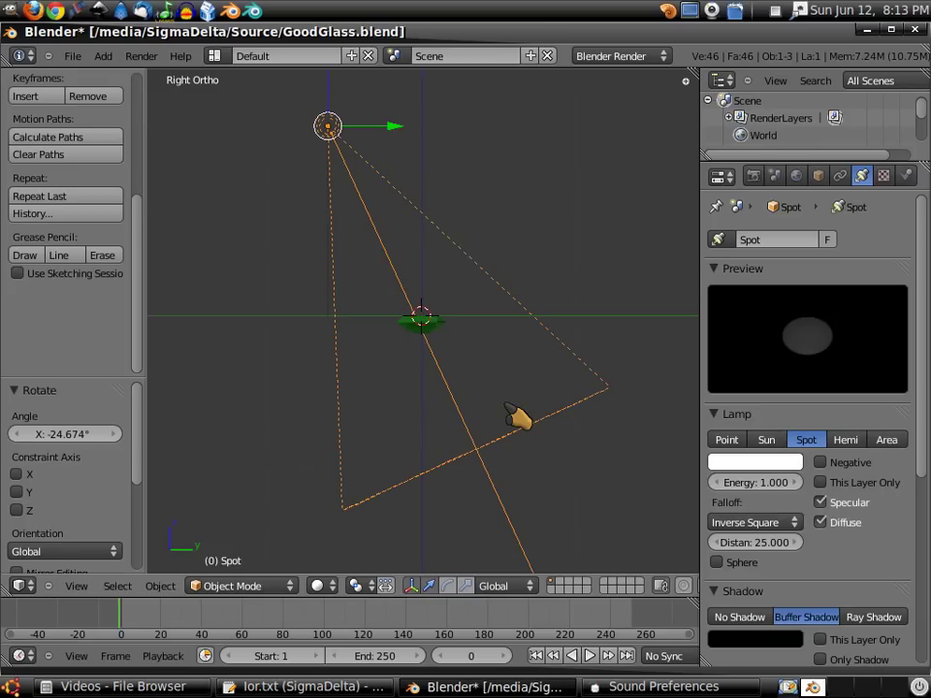
{"action": "key", "text": "KP_1"}
{"action": "key", "text": "KP_3"}
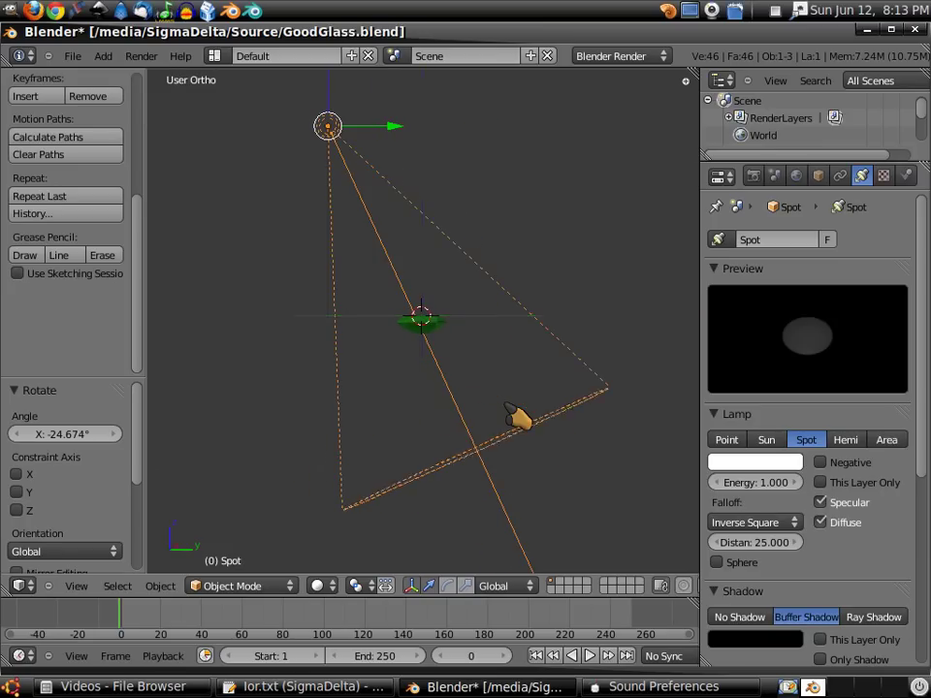
{"action": "key", "text": "KP_1"}
{"action": "mouse_move", "coordinate": [393, 378]}
{"action": "middle_mouse_down"}
{"action": "mouse_move", "coordinate": [409, 453]}
{"action": "mouse_move", "coordinate": [469, 433]}
{"action": "mouse_move", "coordinate": [416, 389]}
{"action": "mouse_move", "coordinate": [484, 415]}
{"action": "mouse_move", "coordinate": [484, 426]}
{"action": "mouse_move", "coordinate": [460, 358]}
{"action": "mouse_move", "coordinate": [460, 367]}
{"action": "mouse_move", "coordinate": [392, 386]}
{"action": "middle_mouse_up"}
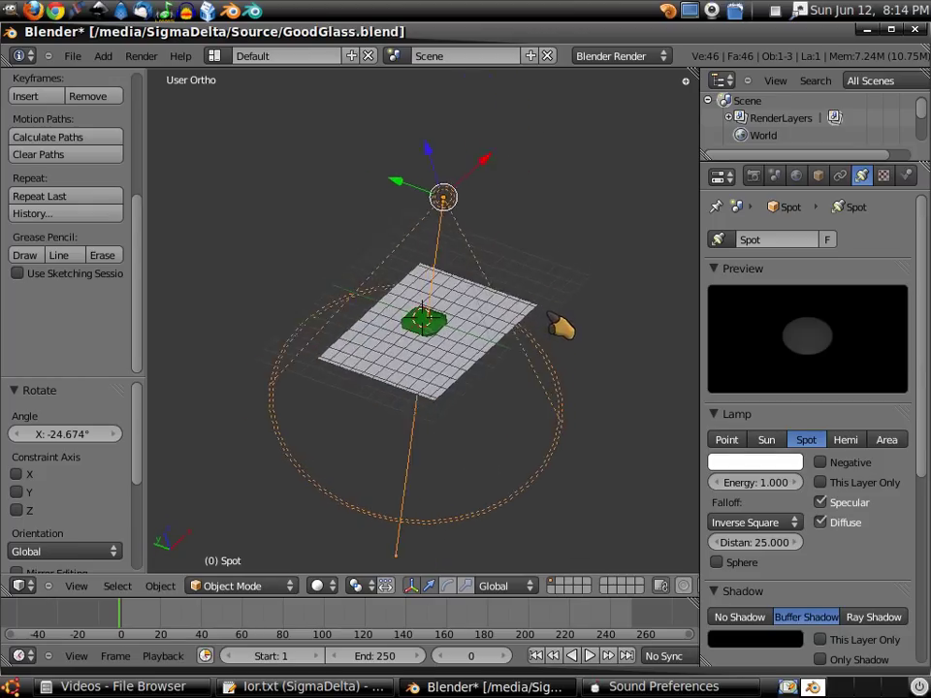
{"action": "middle_click_drag", "start_coordinate": [555, 323], "coordinate": [480, 232]}
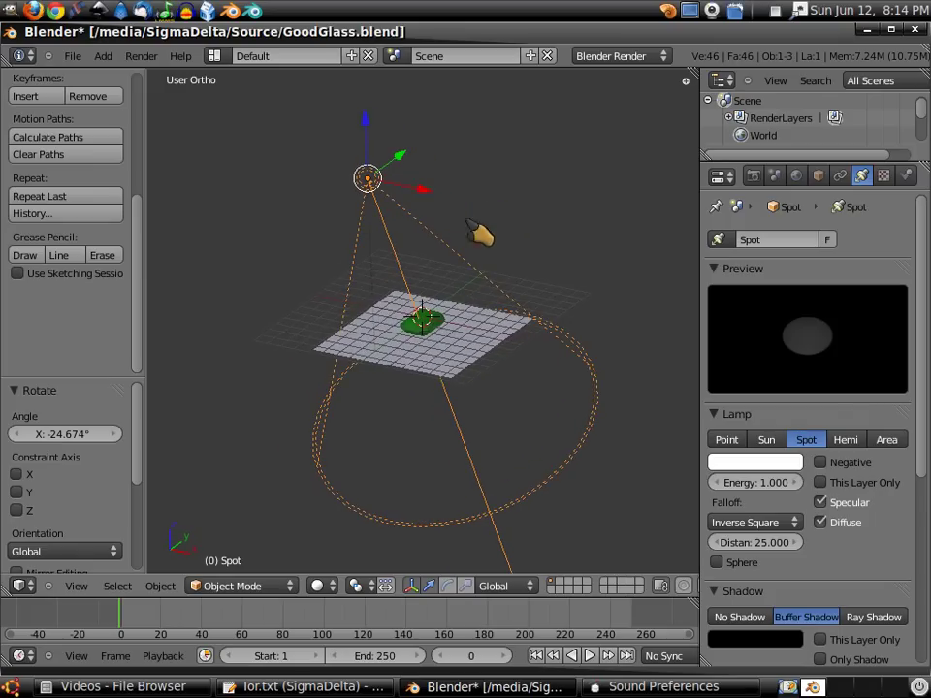
{"action": "left_click", "coordinate": [76, 585]}
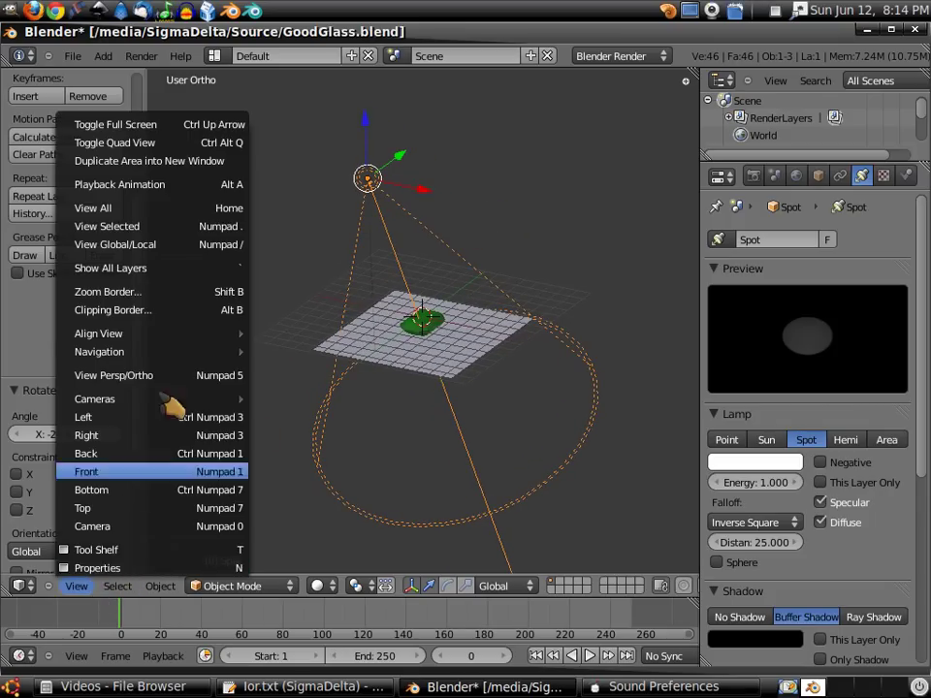
{"action": "mouse_move", "coordinate": [191, 338]}
{"action": "mouse_move", "coordinate": [320, 333]}
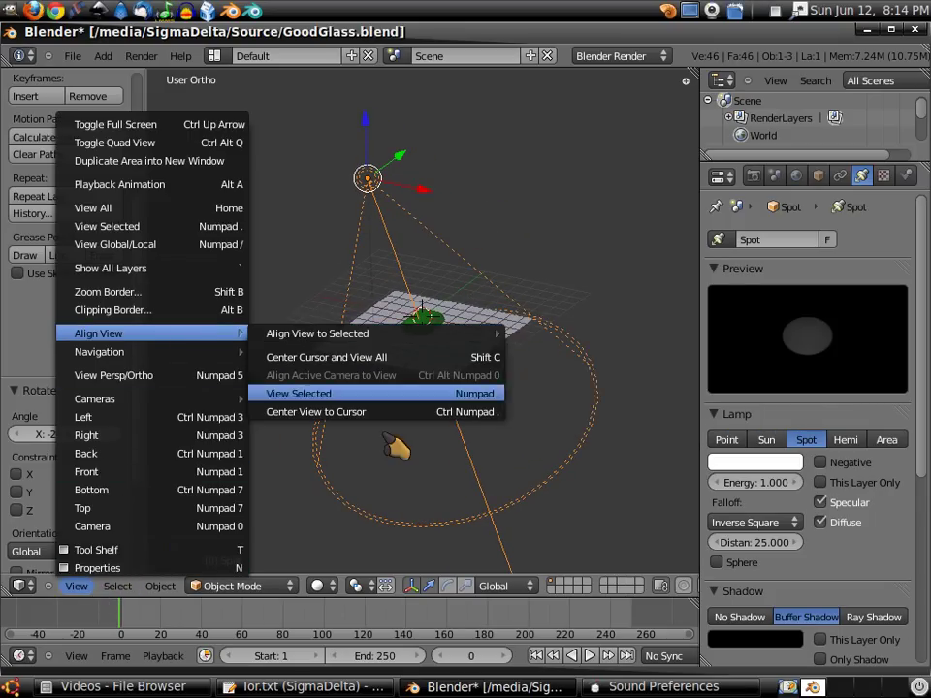
Step: Add a new camera to the scene
{"action": "left_click", "coordinate": [103, 55]}
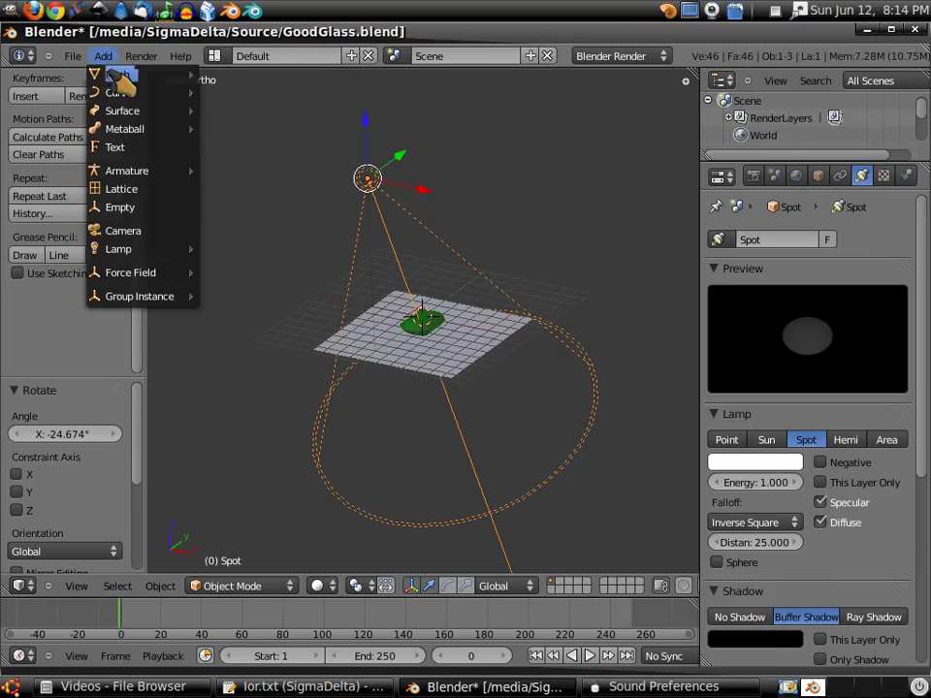
{"action": "left_click", "coordinate": [163, 232]}
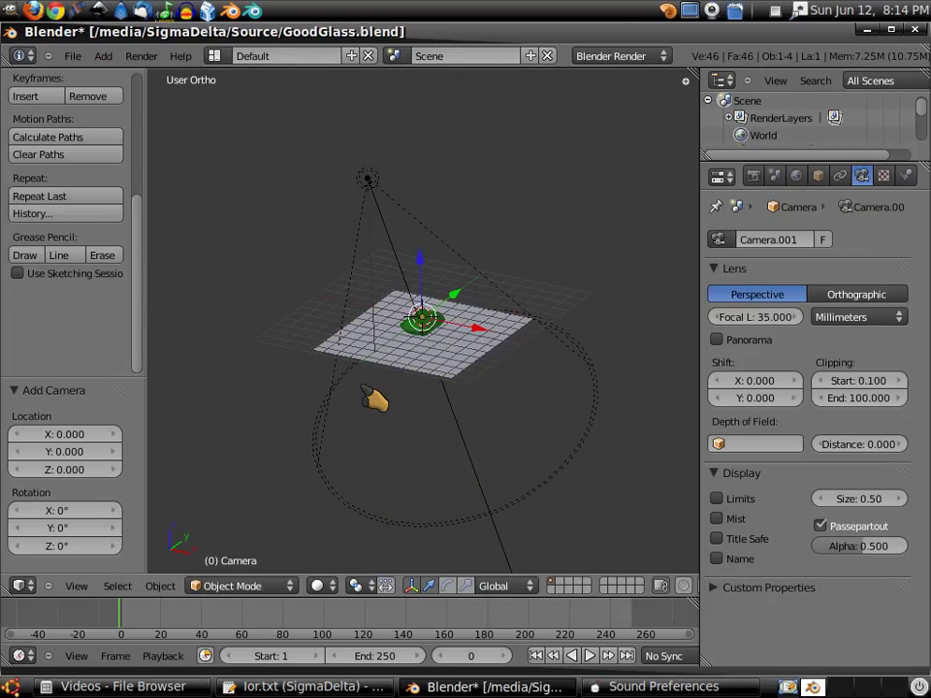
{"action": "scroll", "coordinate": [381, 408], "scroll_direction": "down", "scroll_amount": 2}
{"action": "middle_click_drag", "start_coordinate": [381, 408], "coordinate": [526, 371]}
Step: In Top view, move the camera to ground level in front of the gem, around X 1.3, Y -6.3
{"action": "key", "text": "KP_7"}
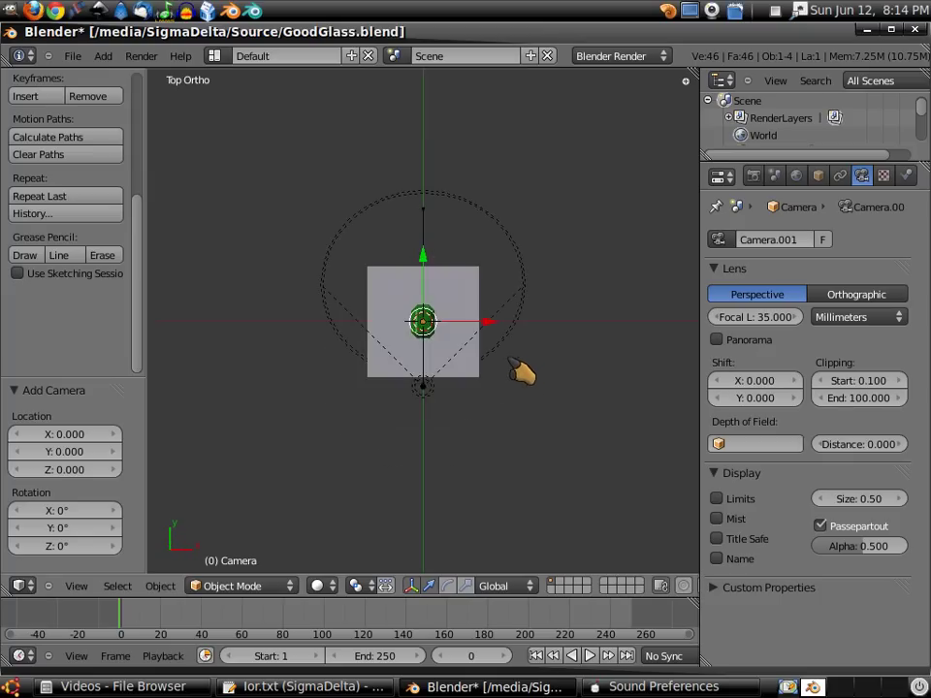
{"action": "scroll", "coordinate": [526, 374], "scroll_direction": "up", "scroll_amount": 5}
{"action": "left_click_drag", "start_coordinate": [434, 333], "coordinate": [631, 571]}
{"action": "middle_click_drag", "start_coordinate": [621, 560], "coordinate": [495, 233], "text": "shift"}
{"action": "scroll", "coordinate": [486, 308], "scroll_direction": "down", "scroll_amount": 4}
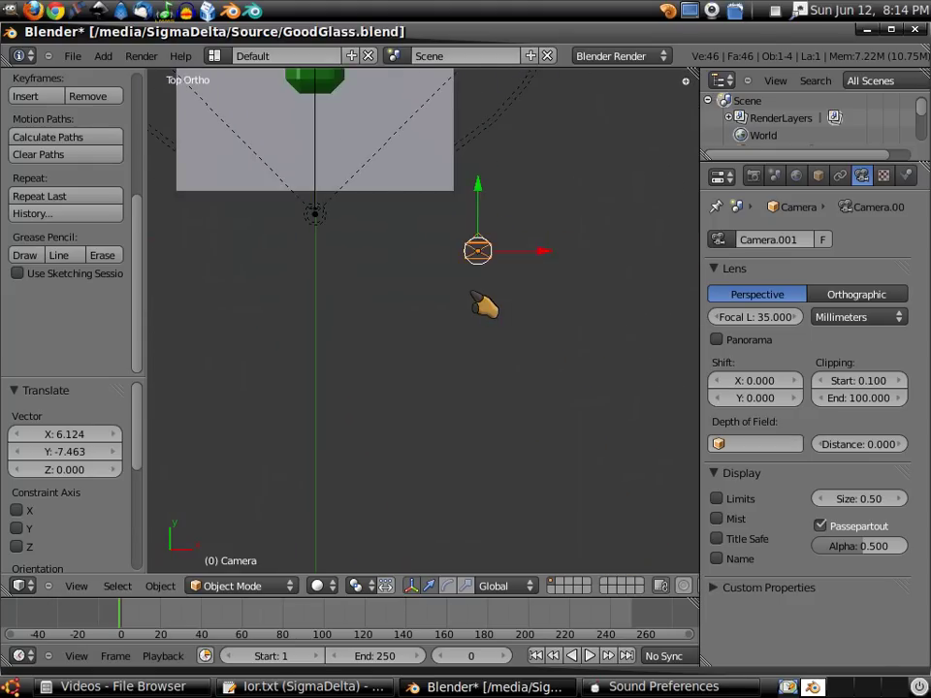
{"action": "left_click_drag", "start_coordinate": [474, 291], "coordinate": [493, 392]}
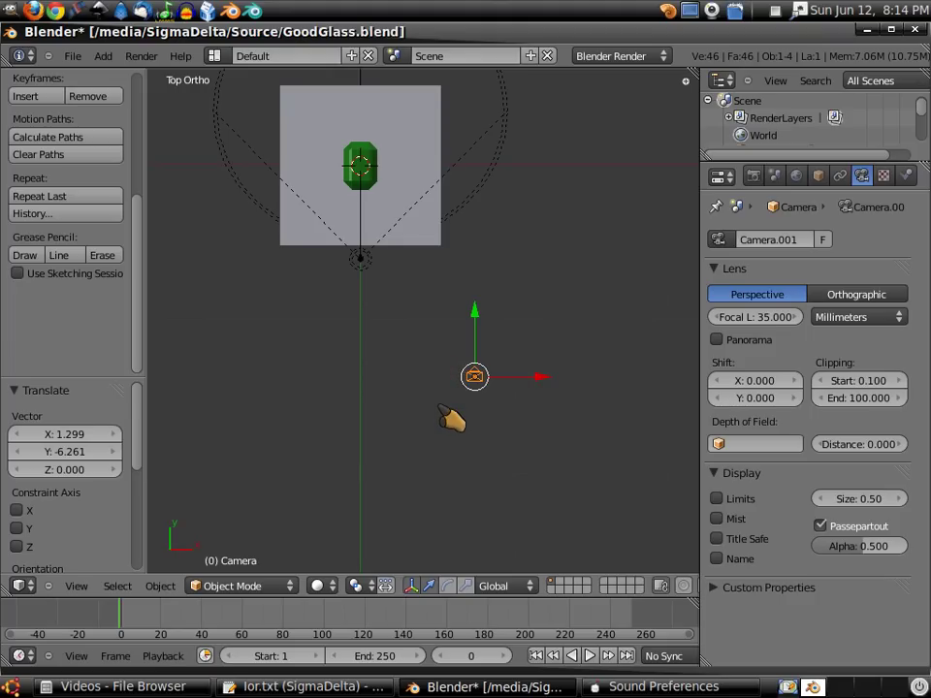
{"action": "key", "text": "ctrl+0"}
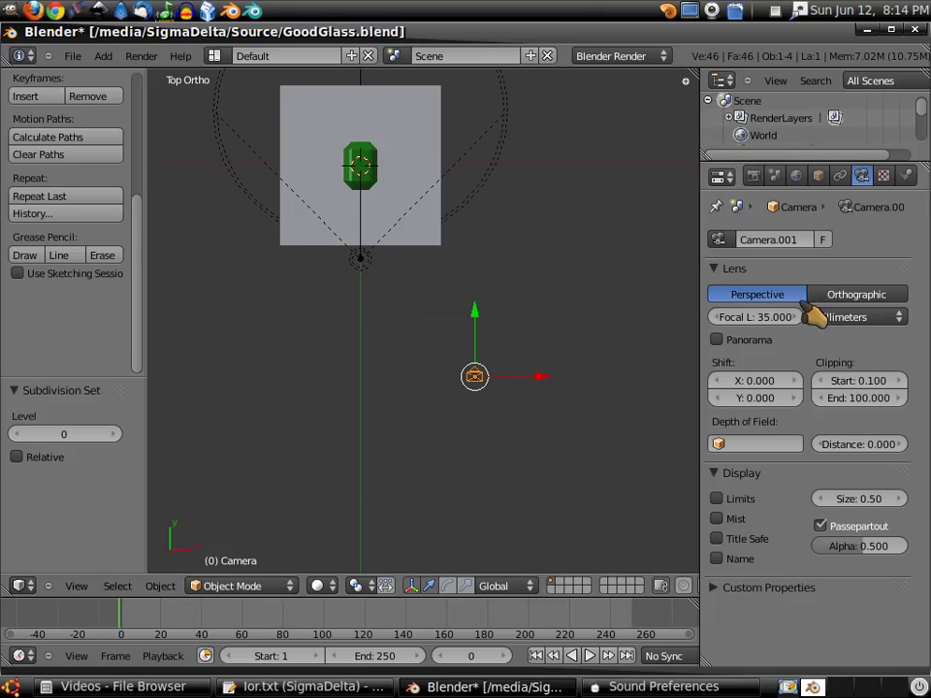
{"action": "middle_click_drag", "start_coordinate": [475, 302], "coordinate": [391, 76]}
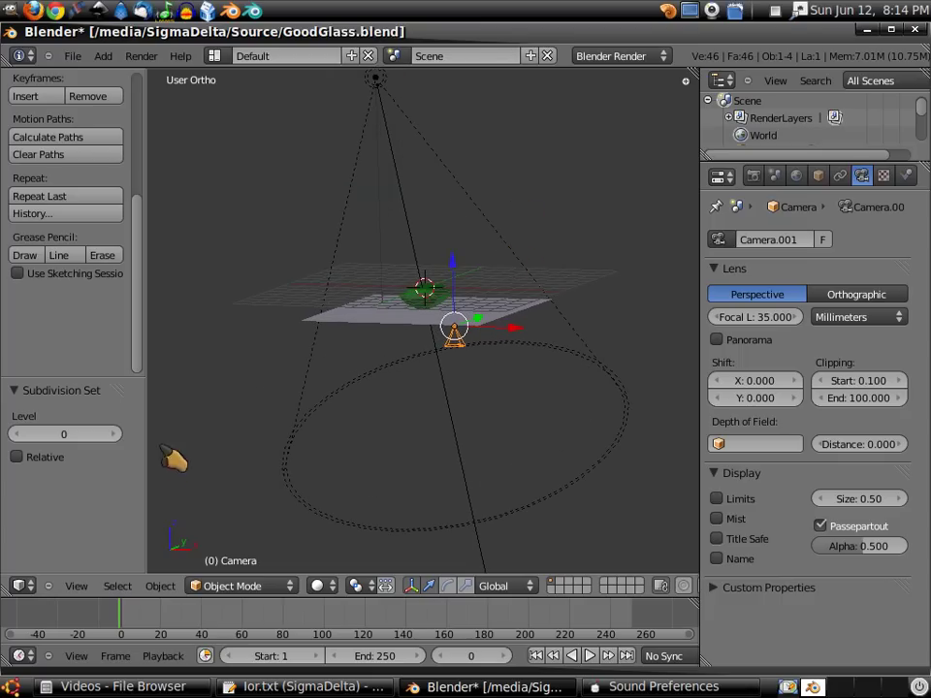
Step: Make Camera.001 the scene's active camera, then leave camera view with Numpad 0
{"action": "left_click", "coordinate": [76, 585]}
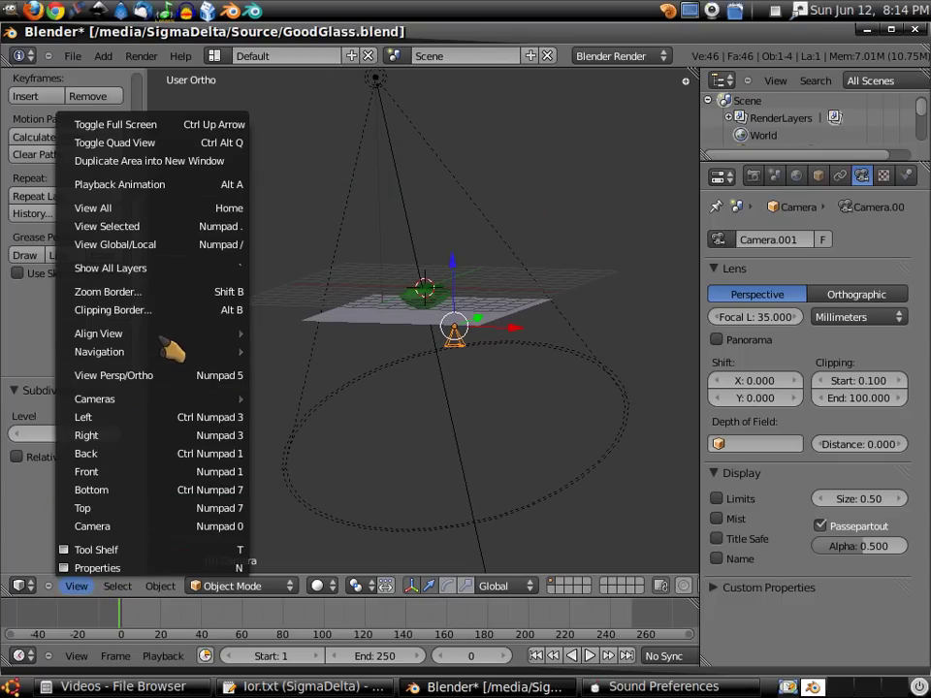
{"action": "mouse_move", "coordinate": [222, 338]}
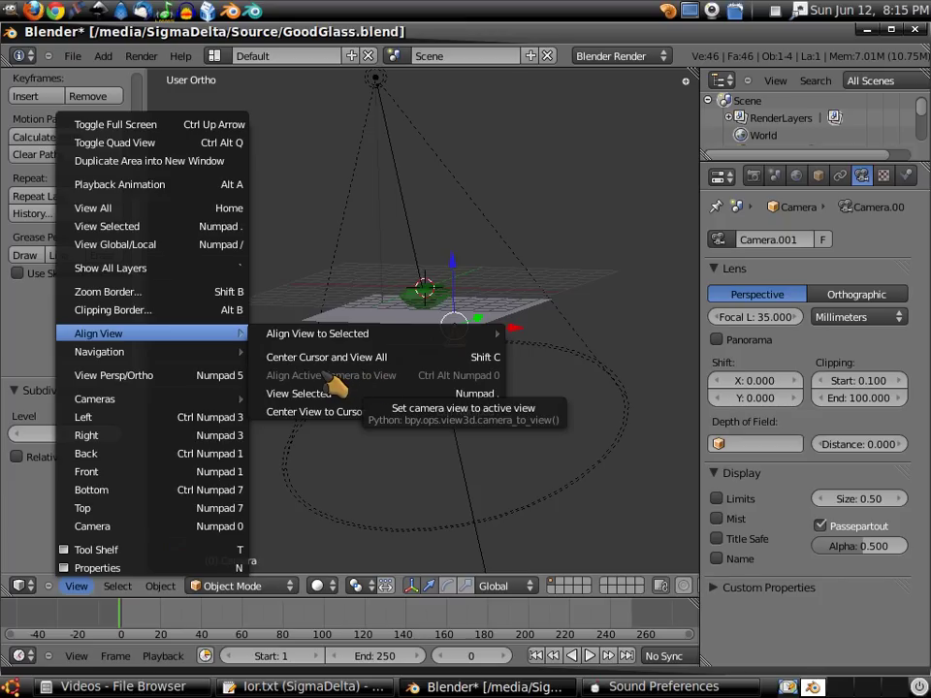
{"action": "mouse_move", "coordinate": [229, 400]}
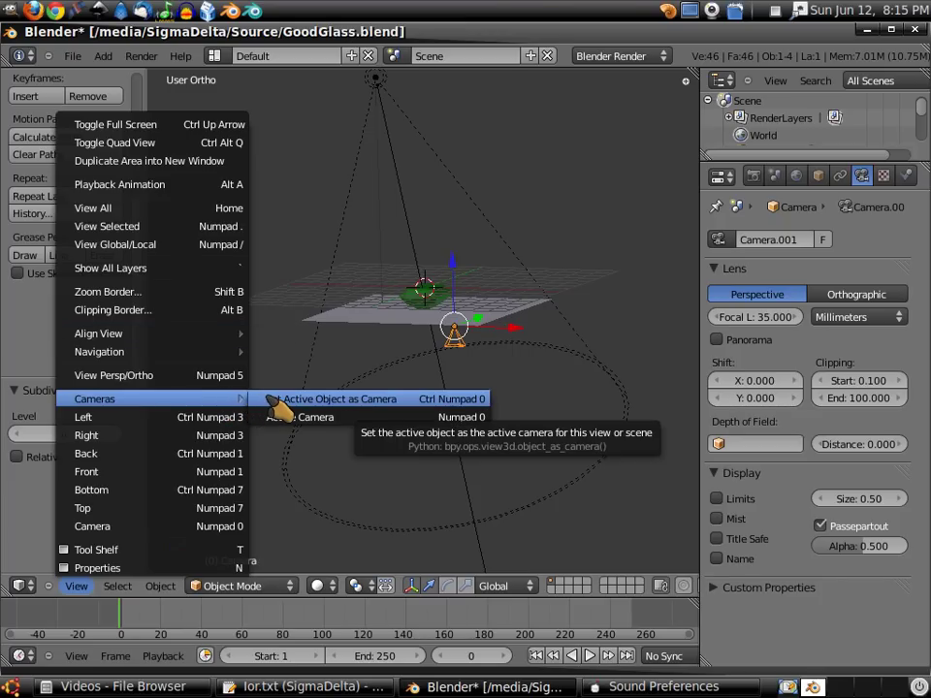
{"action": "left_click", "coordinate": [270, 400]}
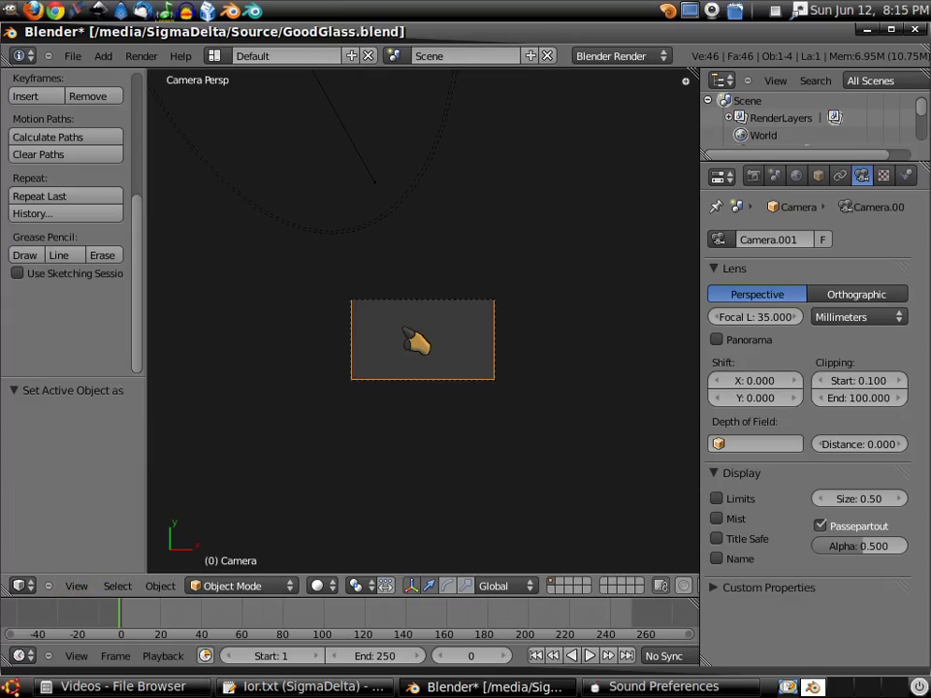
{"action": "key", "text": "KP_0"}
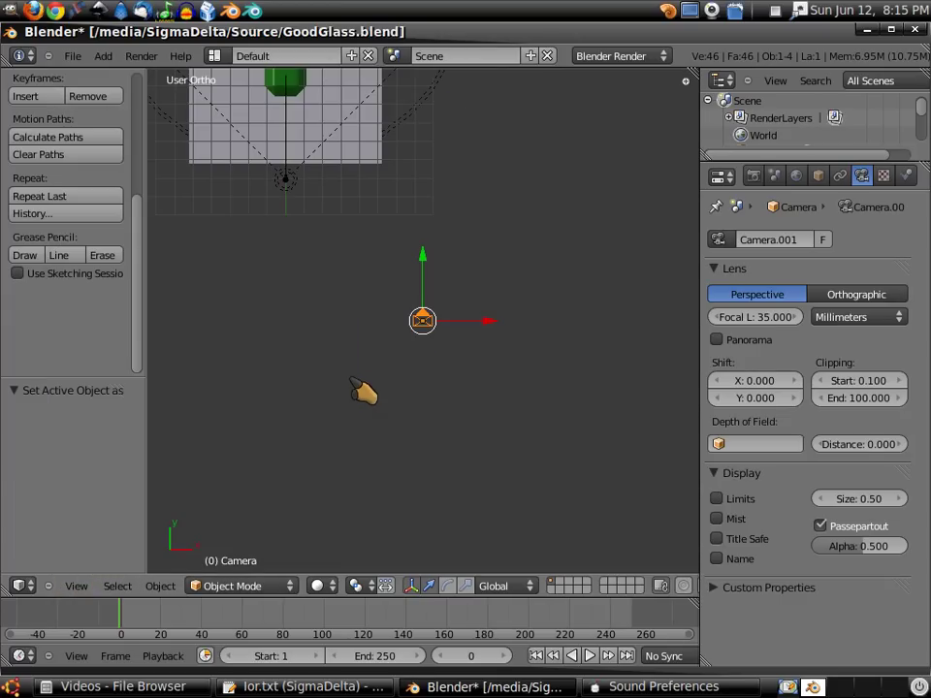
Step: Orbit and pan the viewport to a view looking down on the plane and gem
{"action": "left_click", "coordinate": [78, 586]}
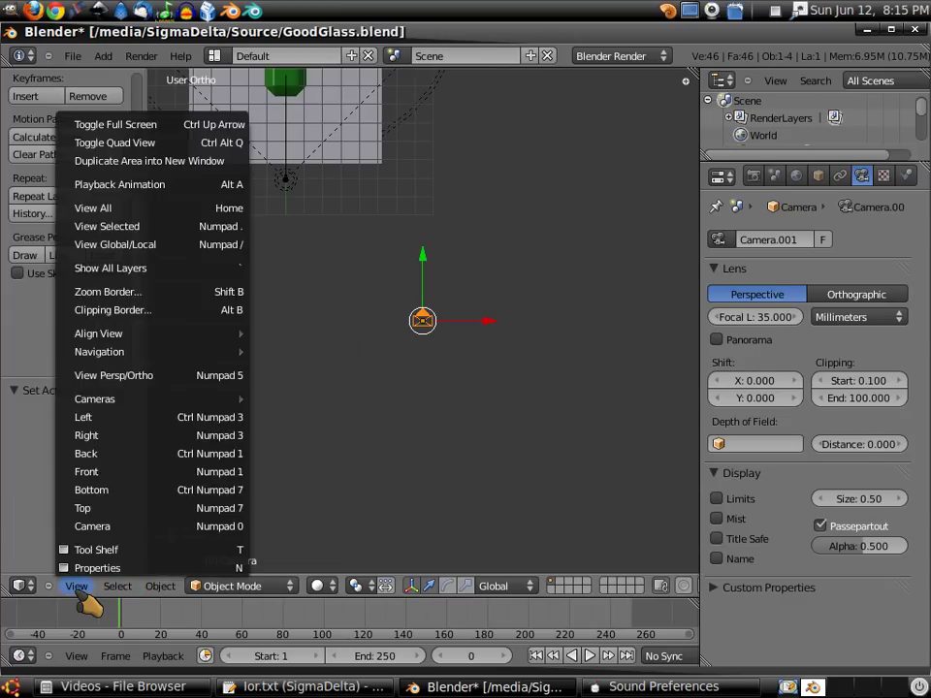
{"action": "mouse_move", "coordinate": [155, 403]}
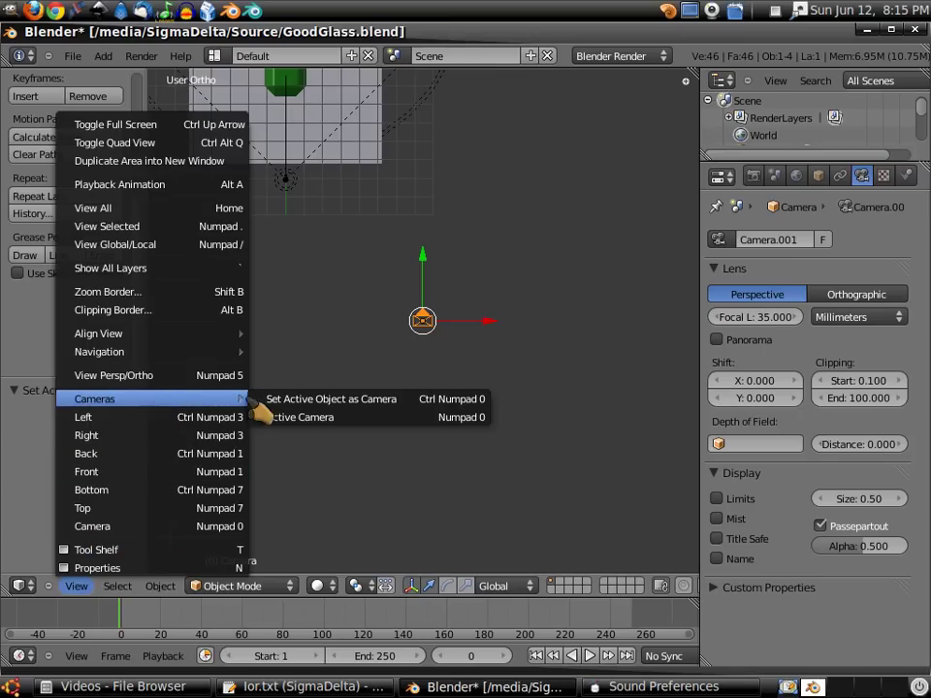
{"action": "key", "text": "Escape"}
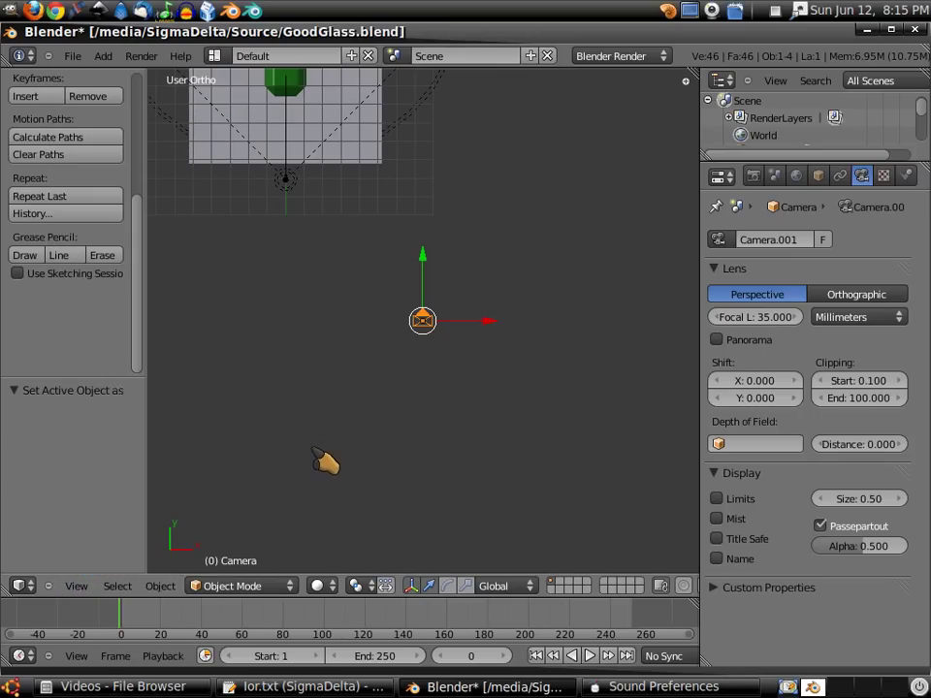
{"action": "middle_click_drag", "start_coordinate": [326, 398], "coordinate": [251, 162]}
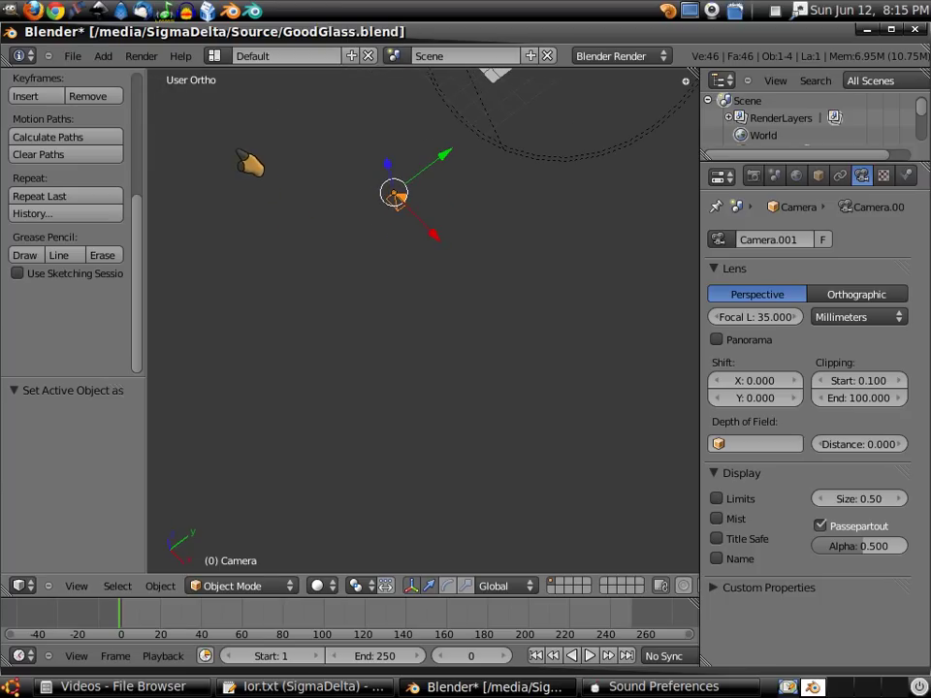
{"action": "key", "text": "KP_3"}
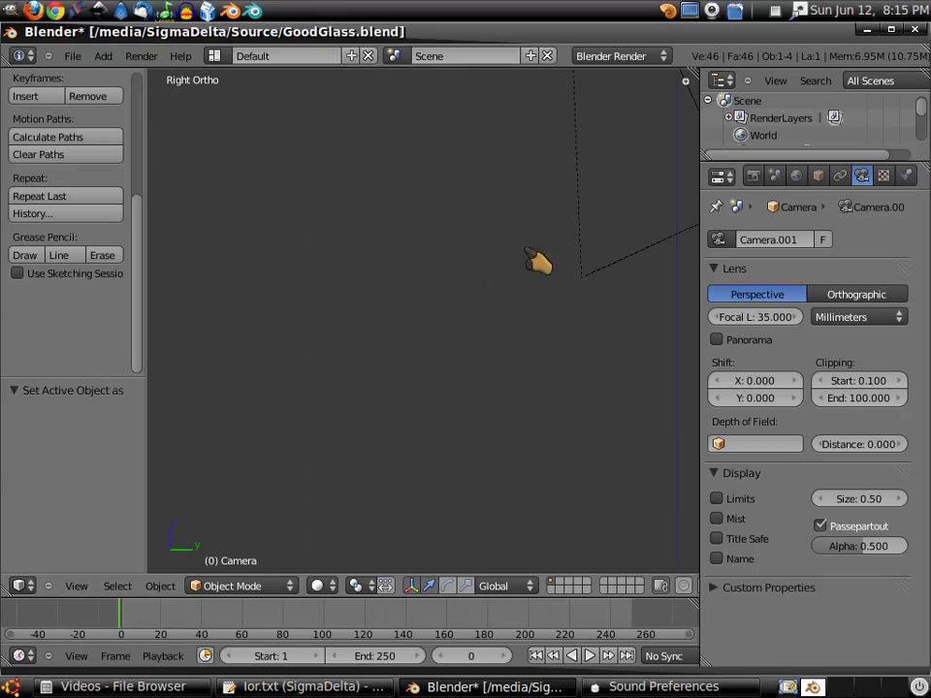
{"action": "key", "text": "KP_Decimal"}
{"action": "middle_click_drag", "start_coordinate": [563, 257], "coordinate": [499, 389], "text": "shift"}
{"action": "middle_click_drag", "start_coordinate": [453, 447], "coordinate": [523, 315]}
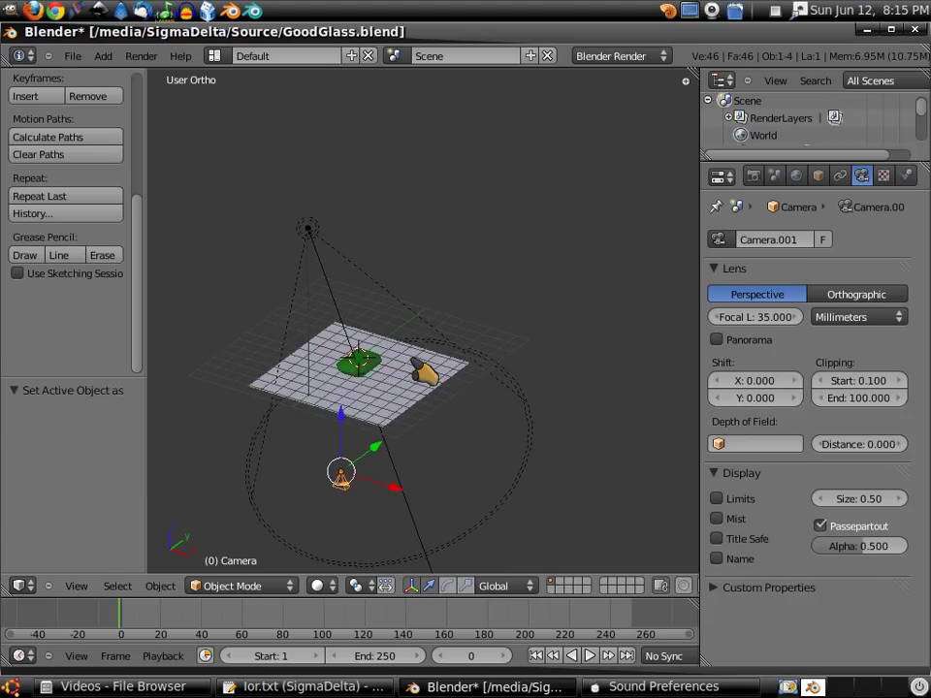
{"action": "middle_click_drag", "start_coordinate": [426, 374], "coordinate": [516, 370], "text": "shift"}
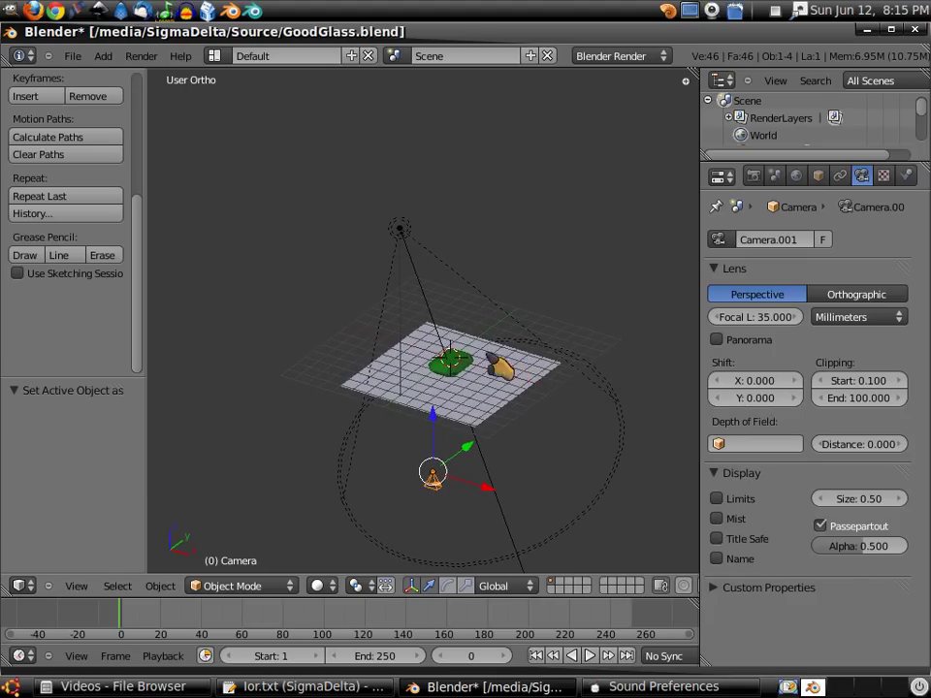
Step: Align the active camera to the current view and exit camera view
{"action": "left_click", "coordinate": [85, 592]}
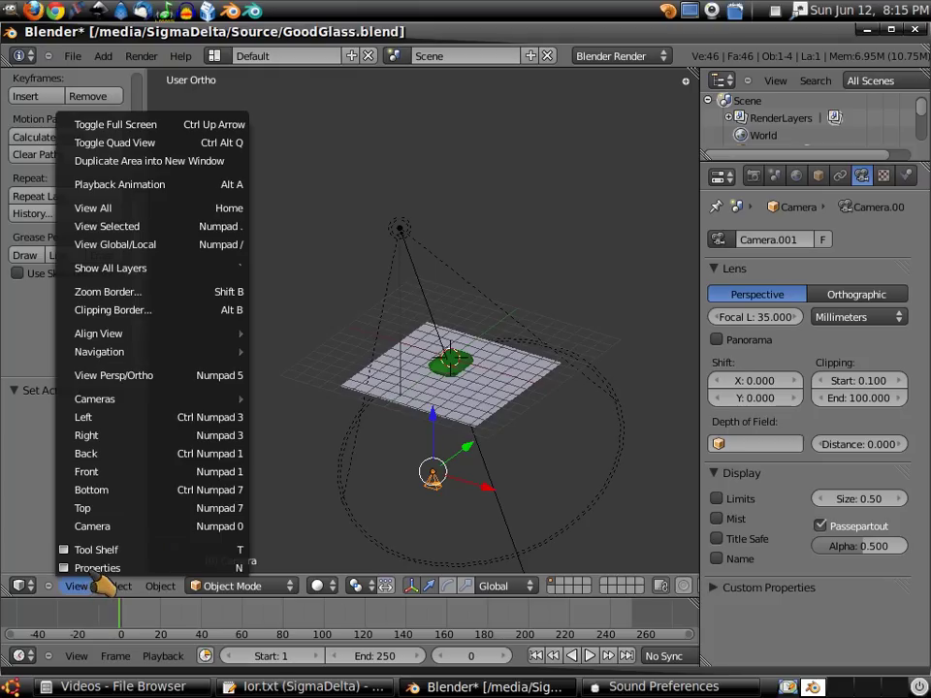
{"action": "mouse_move", "coordinate": [174, 339]}
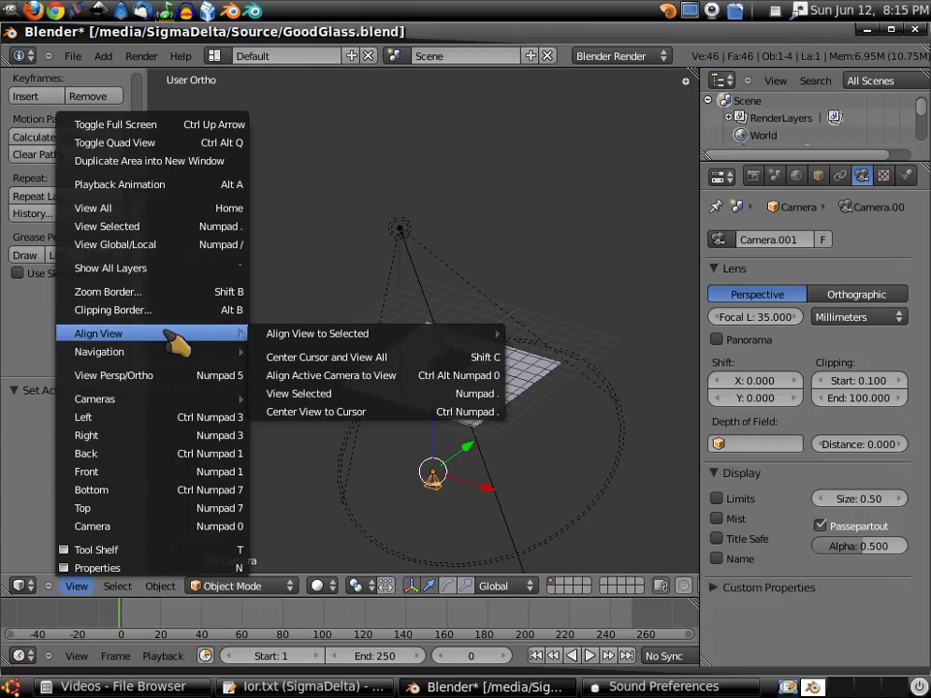
{"action": "left_click", "coordinate": [320, 375]}
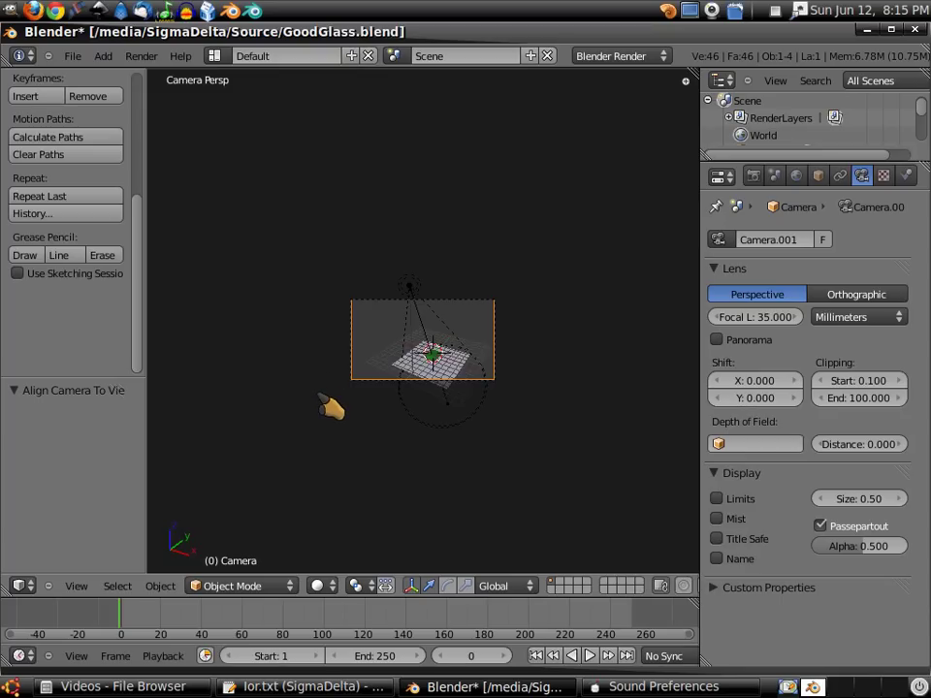
{"action": "key", "text": "KP_0"}
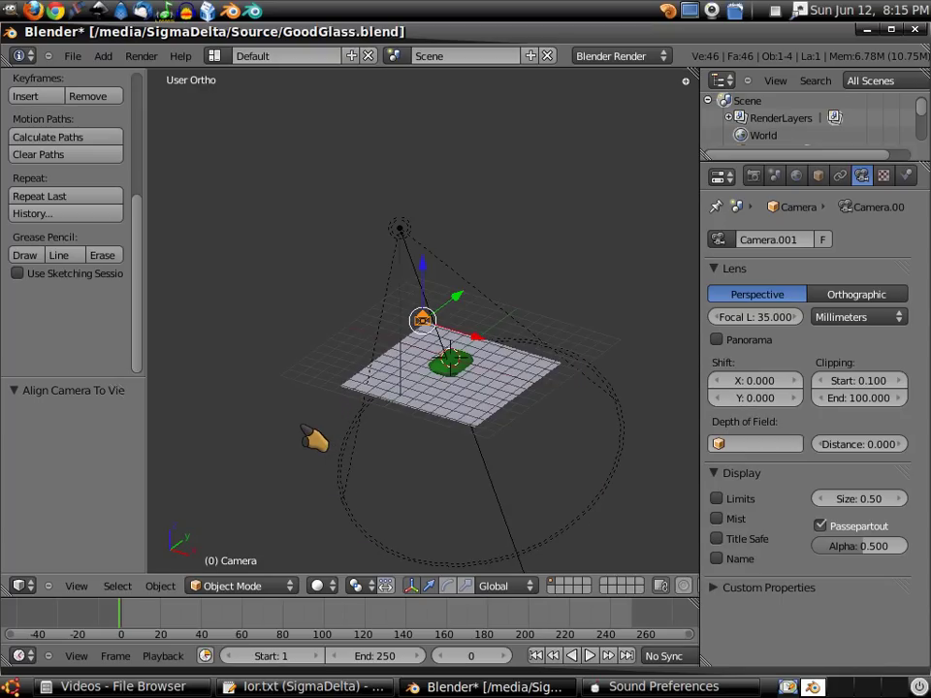
{"action": "key", "text": "F12"}
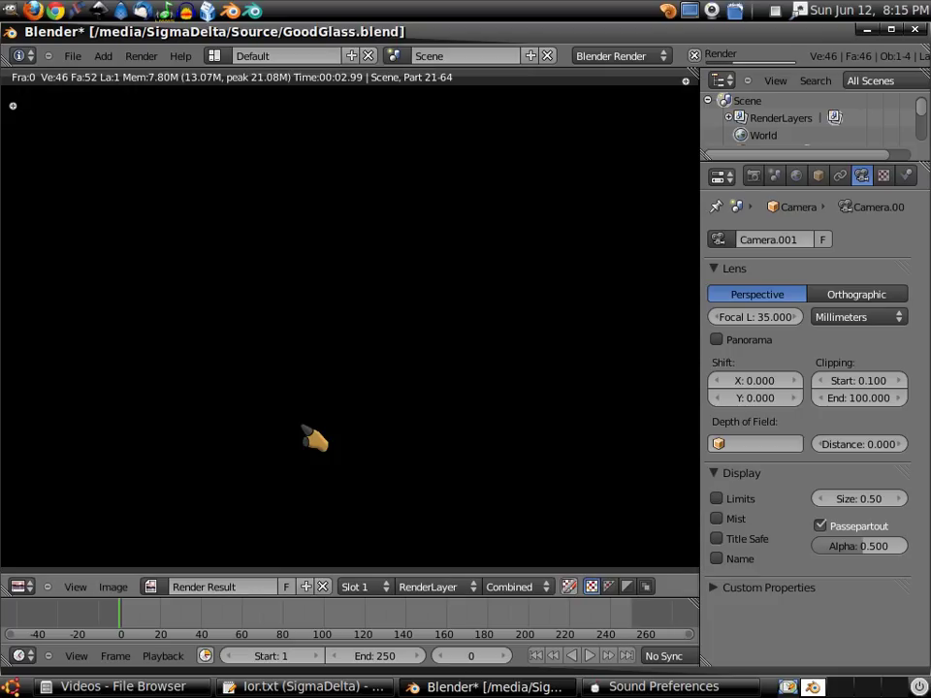
{"action": "key", "text": "F12"}
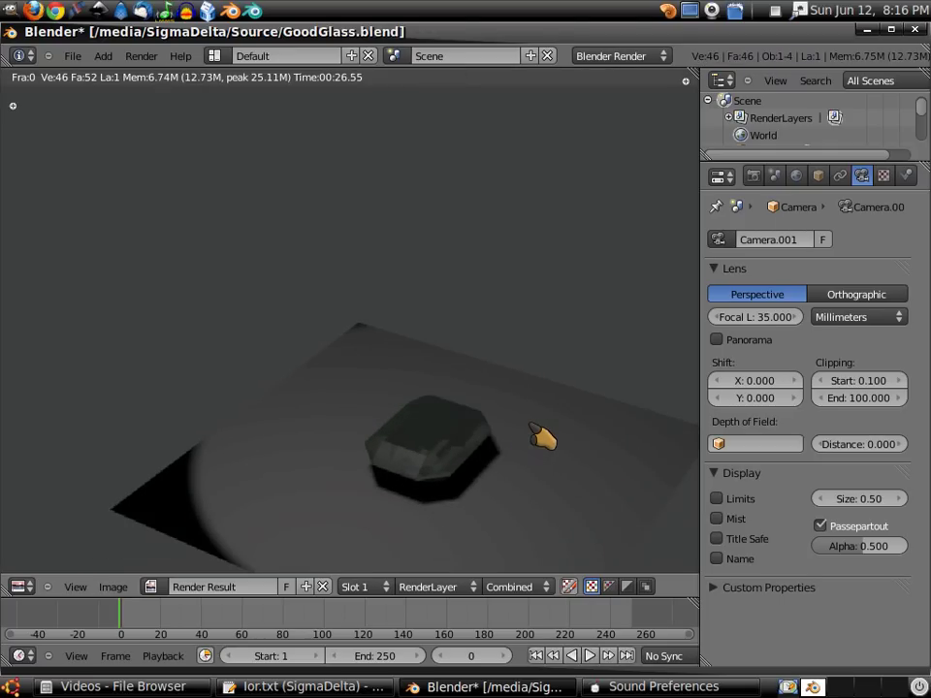
{"action": "key", "text": "Escape"}
Step: Switch the spot lamp's shadows from buffer to Ray Shadow and render with F12
{"action": "right_click", "coordinate": [403, 234]}
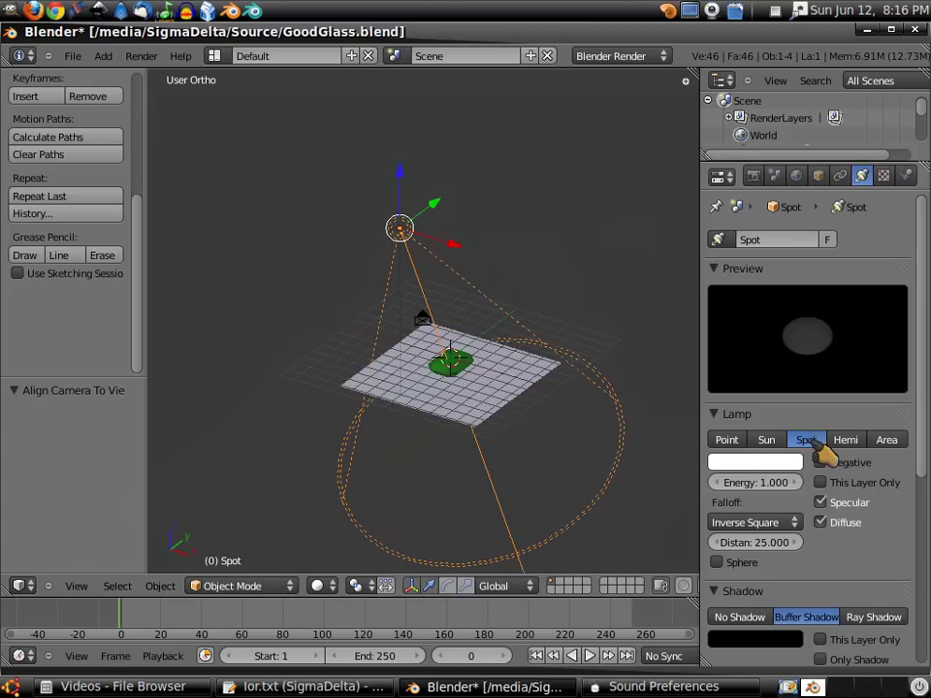
{"action": "scroll", "coordinate": [858, 461], "scroll_direction": "down", "scroll_amount": 3}
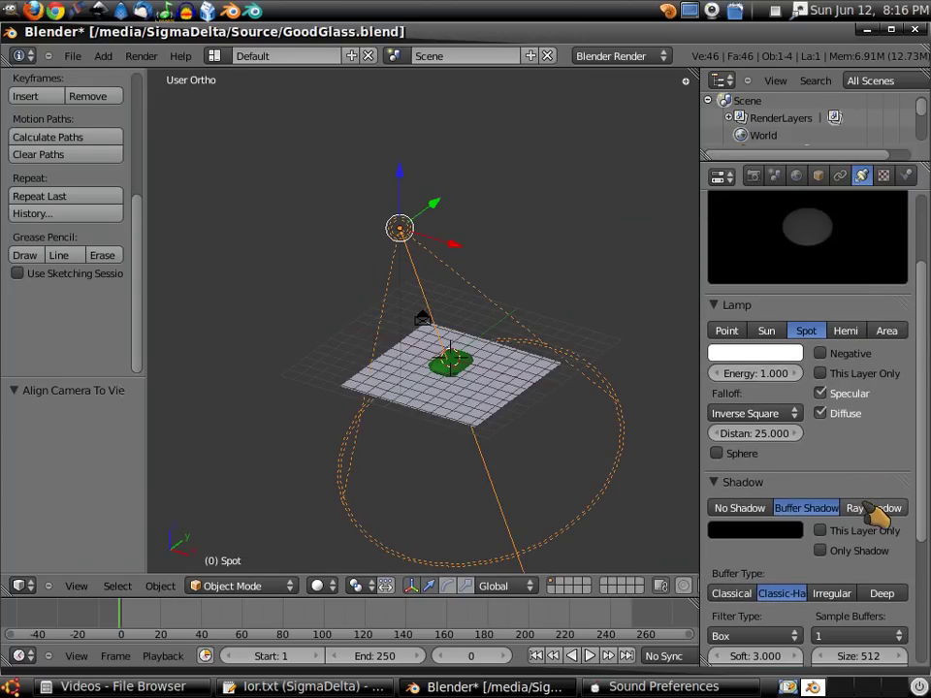
{"action": "left_click", "coordinate": [872, 508]}
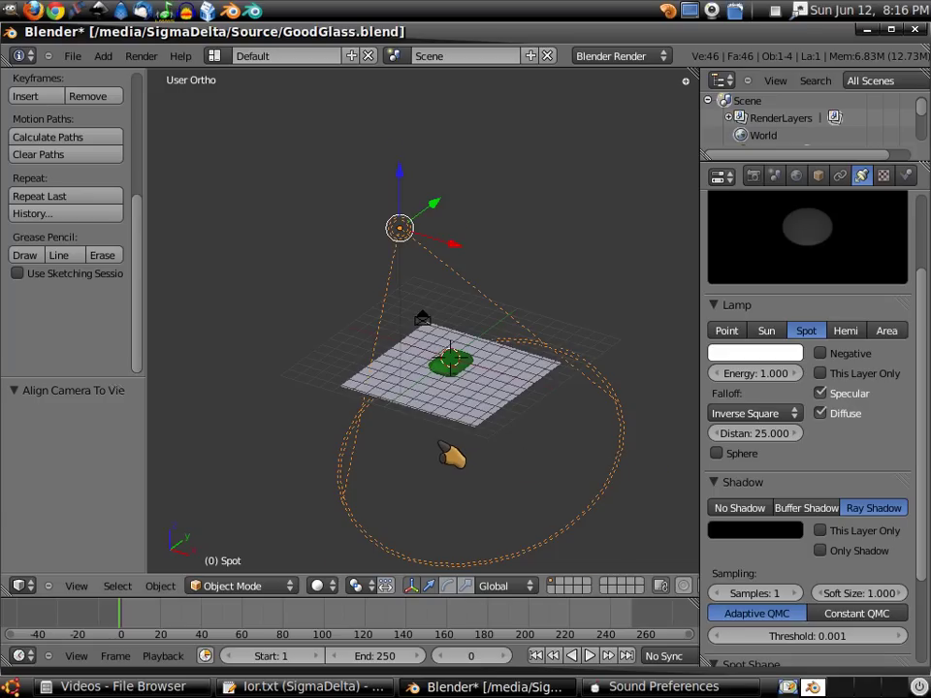
{"action": "mouse_move", "coordinate": [452, 456]}
{"action": "middle_mouse_down"}
{"action": "mouse_move", "coordinate": [442, 451]}
{"action": "mouse_move", "coordinate": [452, 457]}
{"action": "middle_mouse_up"}
{"action": "key", "text": "F12"}
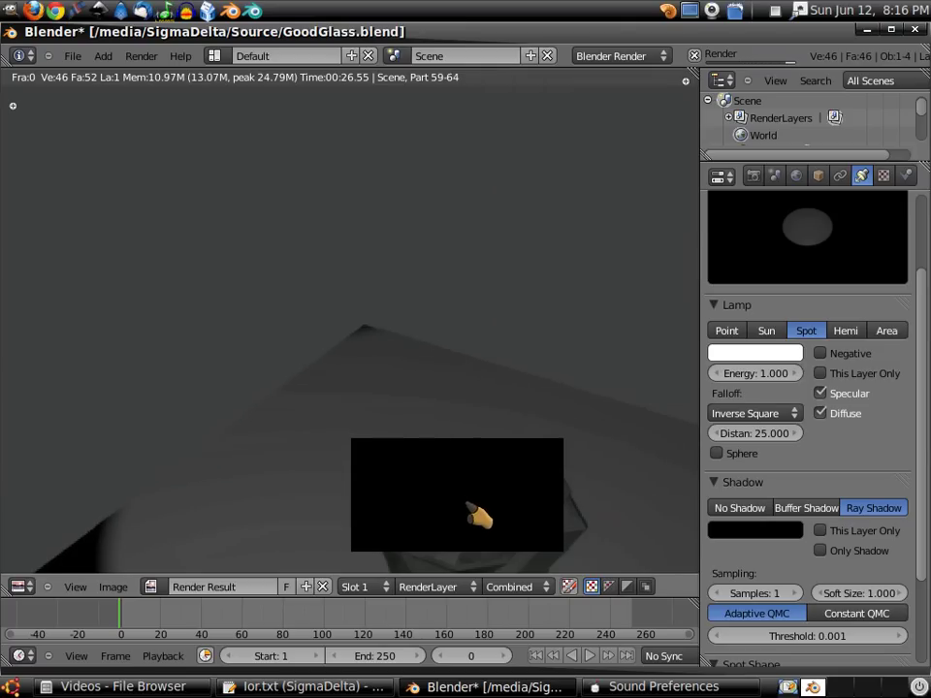
Step: Pan and zoom around the ray-shadow Render Result, then Esc back to the 3D viewport
{"action": "middle_click_drag", "start_coordinate": [583, 547], "coordinate": [487, 351]}
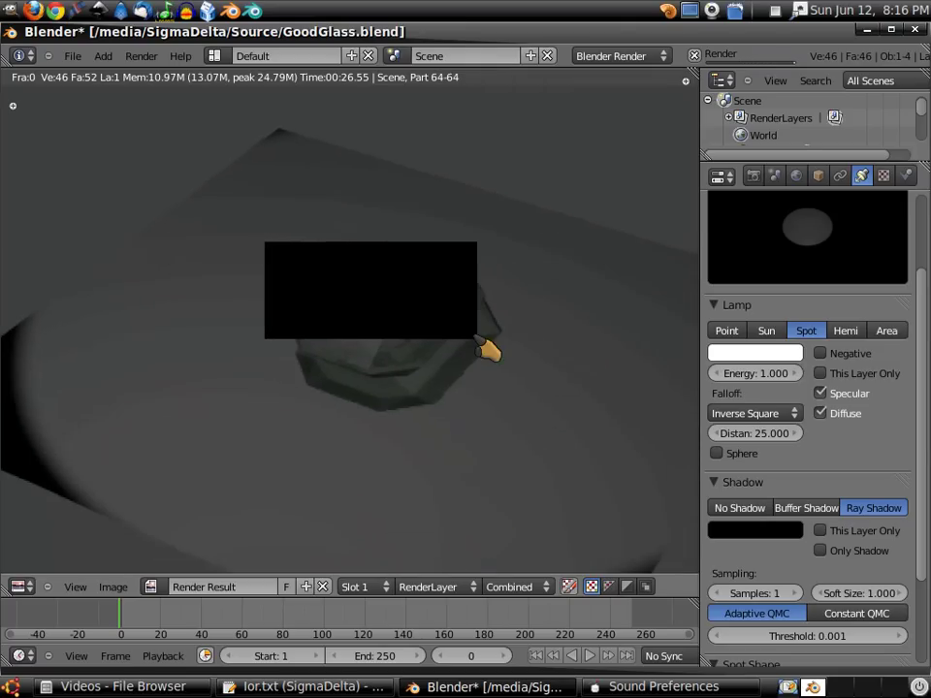
{"action": "scroll", "coordinate": [493, 363], "scroll_direction": "down", "scroll_amount": 3}
{"action": "scroll", "coordinate": [492, 368], "scroll_direction": "up", "scroll_amount": 2}
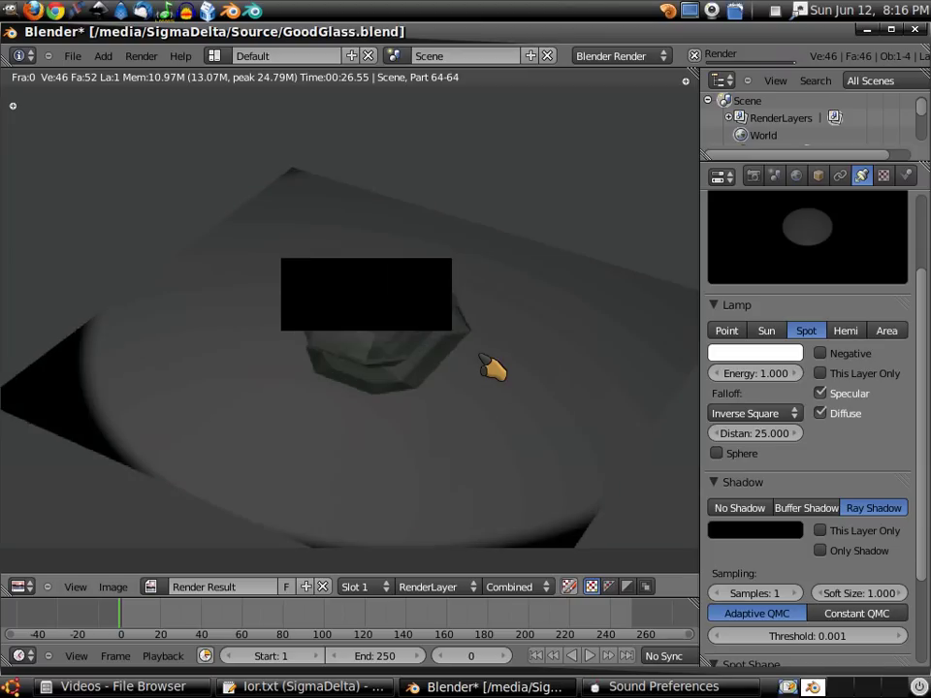
{"action": "scroll", "coordinate": [490, 366], "scroll_direction": "down", "scroll_amount": 2}
{"action": "scroll", "coordinate": [490, 366], "scroll_direction": "up", "scroll_amount": 3}
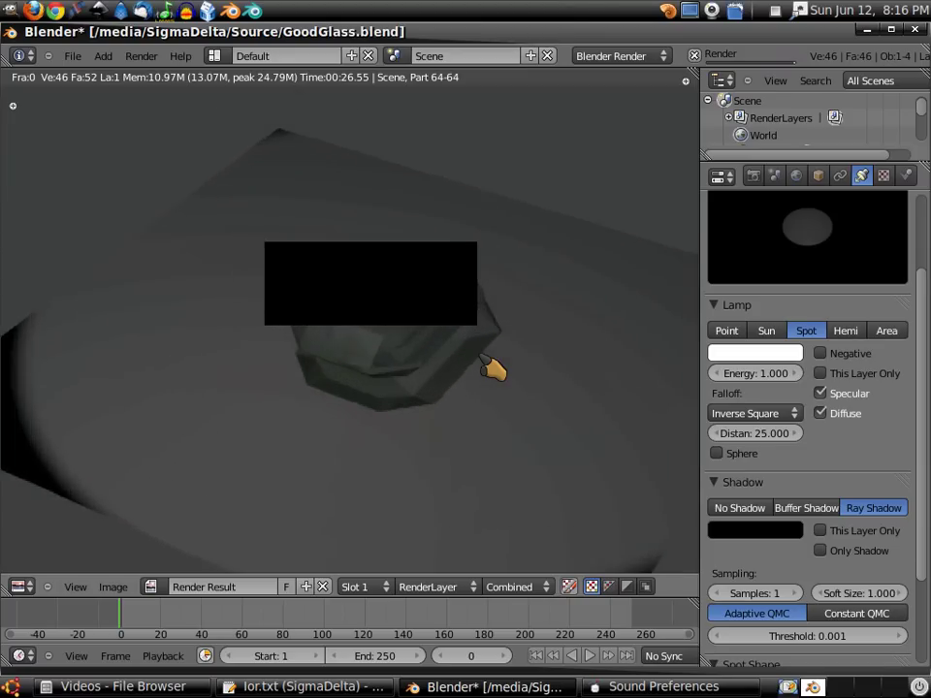
{"action": "scroll", "coordinate": [493, 368], "scroll_direction": "down", "scroll_amount": 1}
{"action": "scroll", "coordinate": [493, 368], "scroll_direction": "up", "scroll_amount": 2}
{"action": "scroll", "coordinate": [493, 369], "scroll_direction": "down", "scroll_amount": 3}
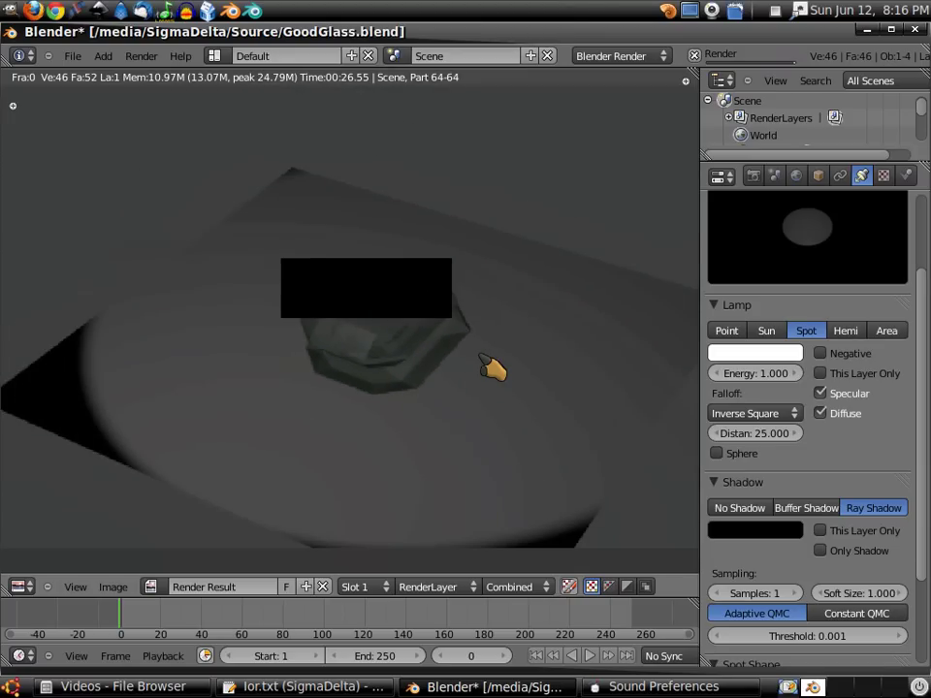
{"action": "scroll", "coordinate": [492, 369], "scroll_direction": "down", "scroll_amount": 2}
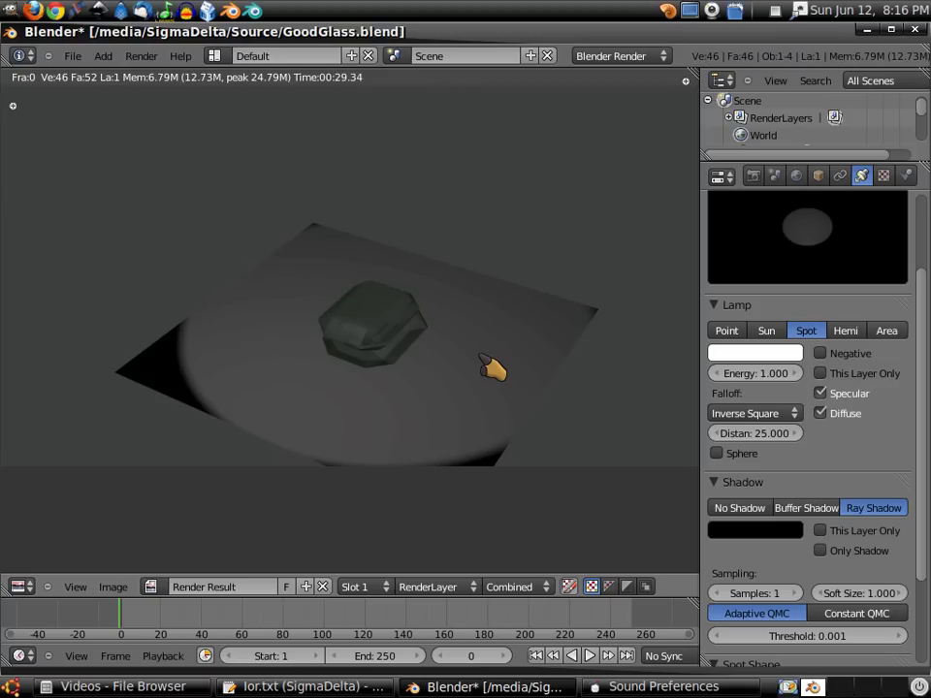
{"action": "key", "text": "Escape"}
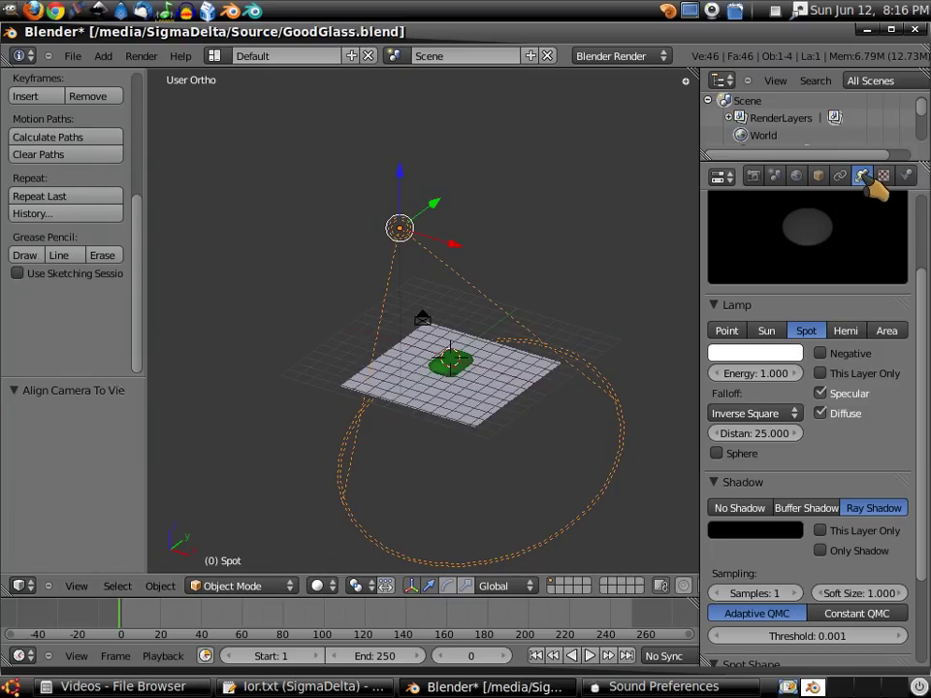
Step: Lower the Emerald material's transparency Fresnel from 2.700 to 2.350 and render with F12
{"action": "right_click", "coordinate": [484, 378]}
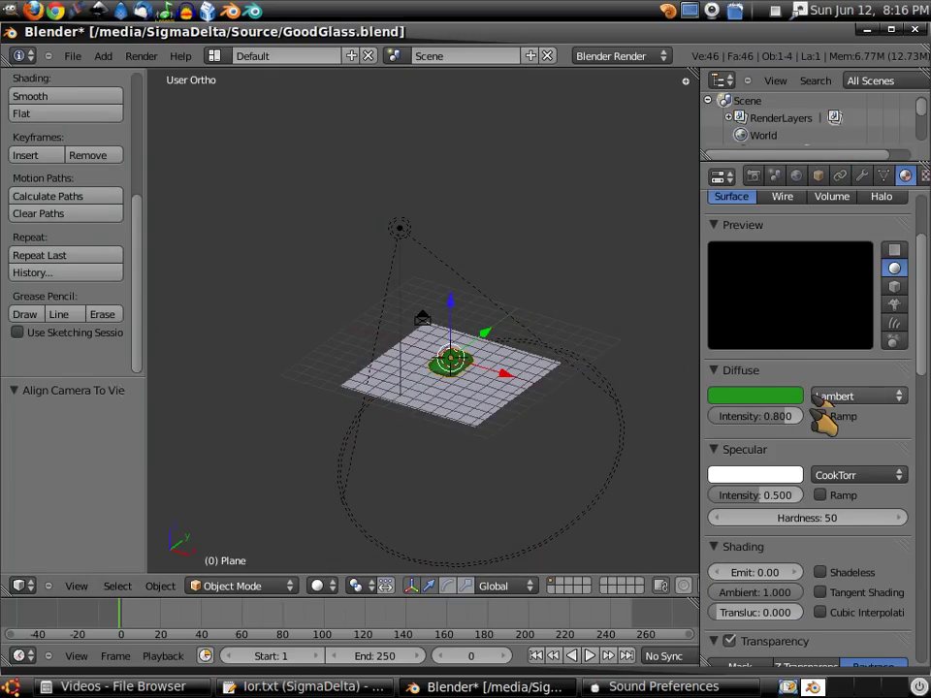
{"action": "scroll", "coordinate": [819, 419], "scroll_direction": "down", "scroll_amount": 3}
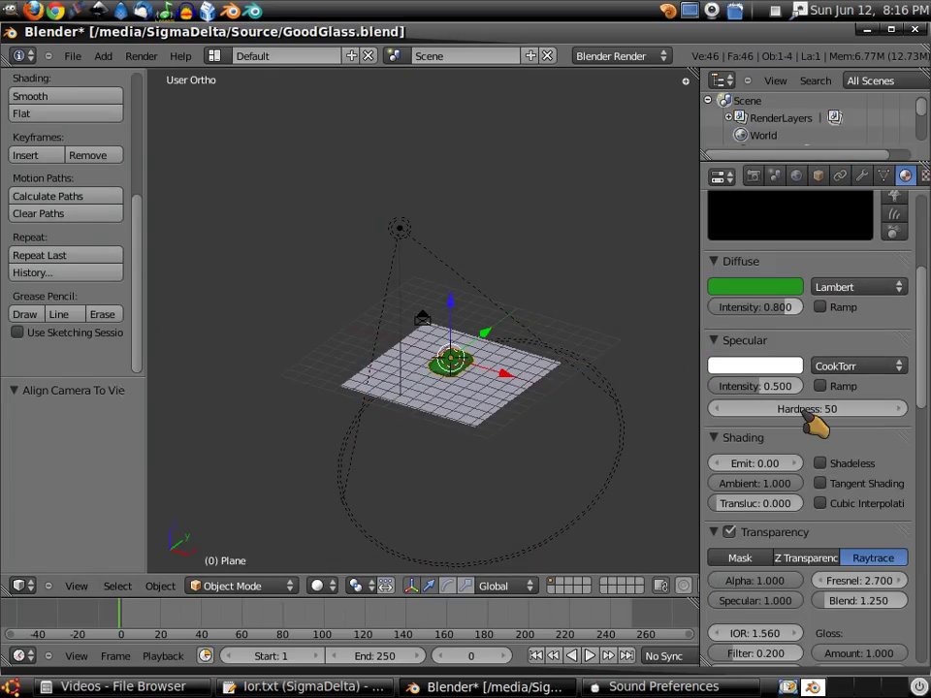
{"action": "scroll", "coordinate": [814, 419], "scroll_direction": "down", "scroll_amount": 8}
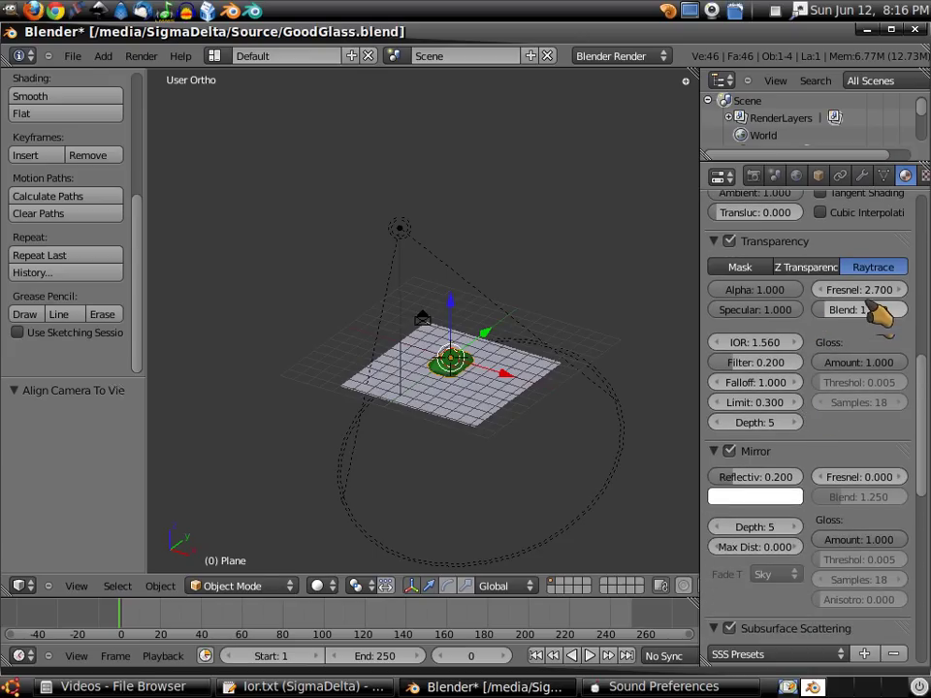
{"action": "left_click_drag", "start_coordinate": [889, 302], "coordinate": [852, 304]}
{"action": "scroll", "coordinate": [863, 341], "scroll_direction": "up", "scroll_amount": 5}
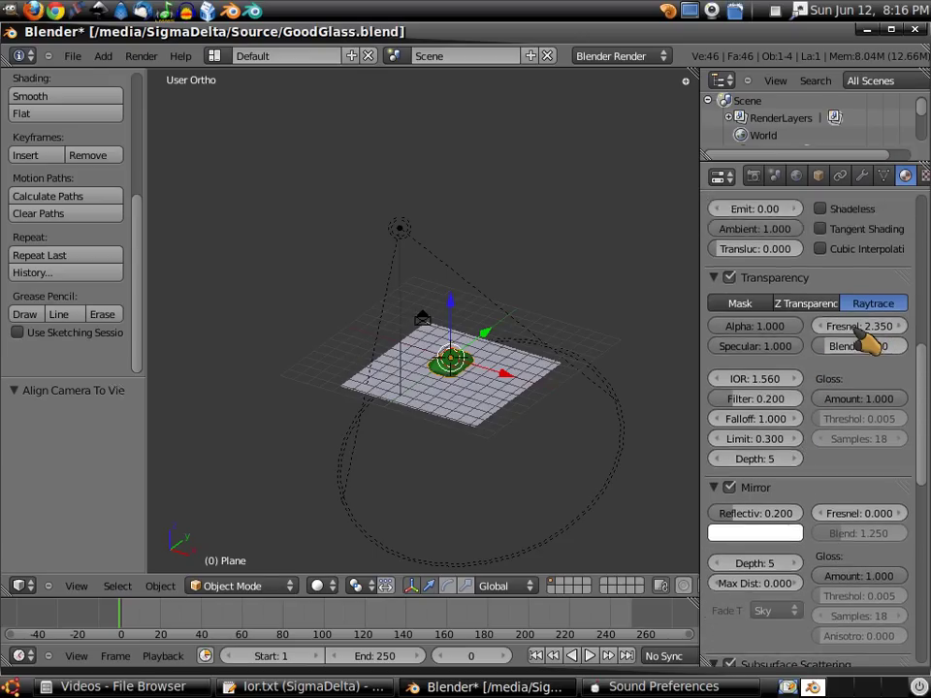
{"action": "scroll", "coordinate": [866, 341], "scroll_direction": "up", "scroll_amount": 5}
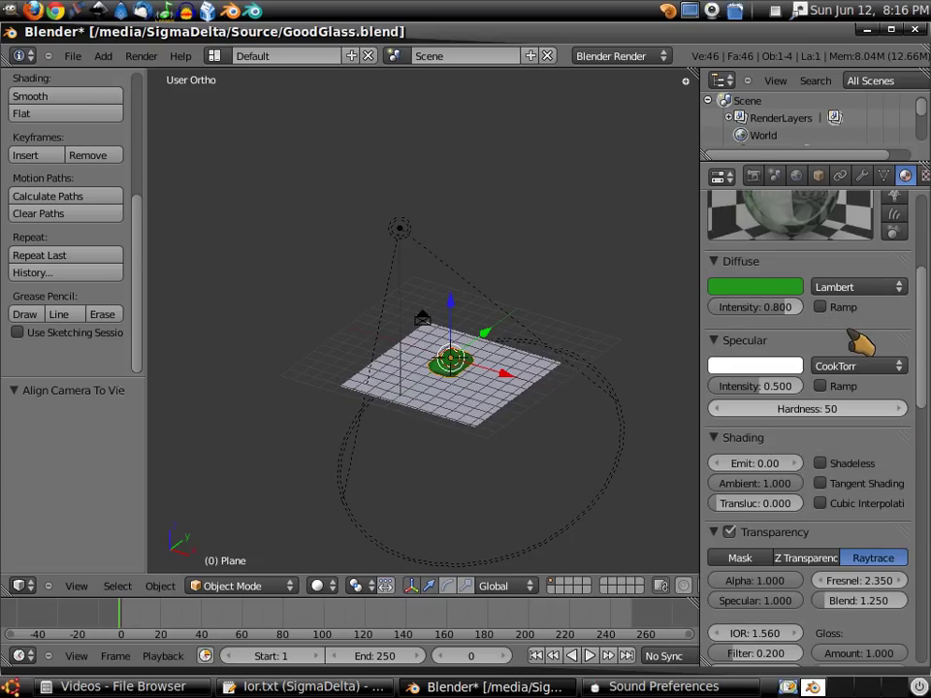
{"action": "scroll", "coordinate": [917, 331], "scroll_direction": "up", "scroll_amount": 3}
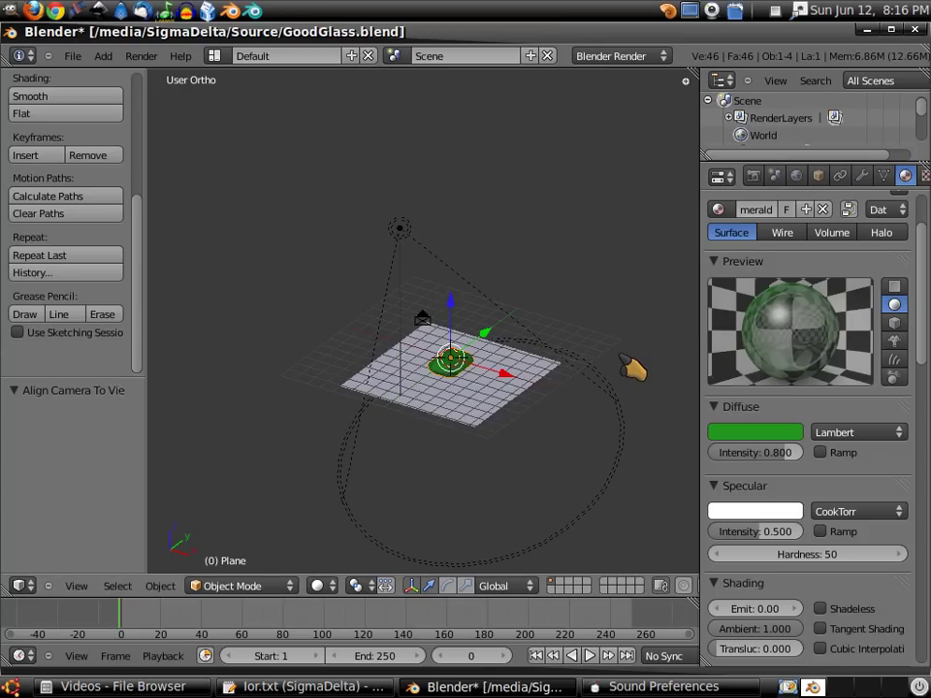
{"action": "key", "text": "F12"}
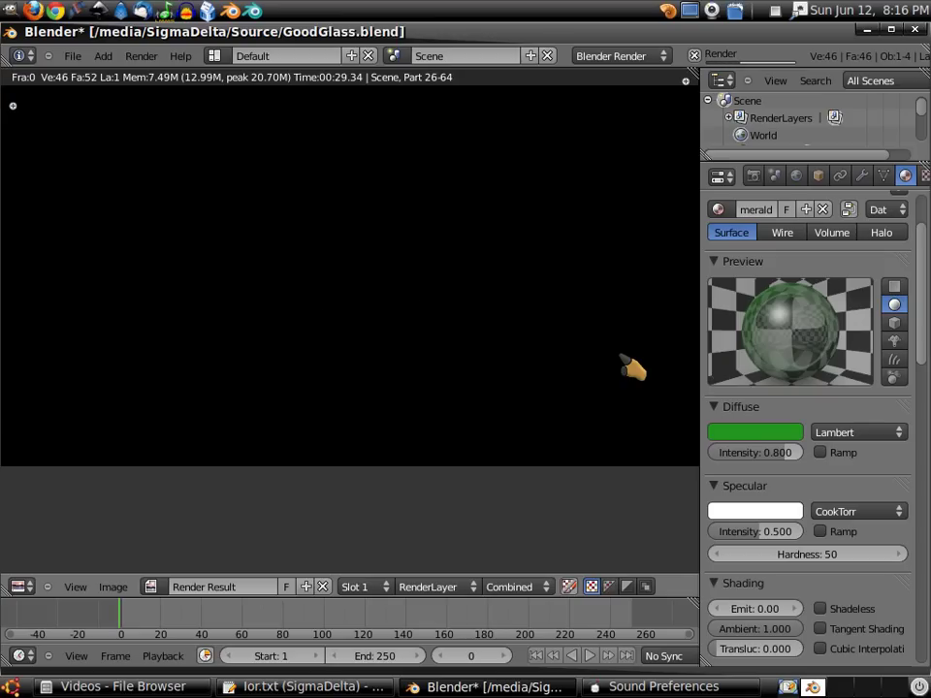